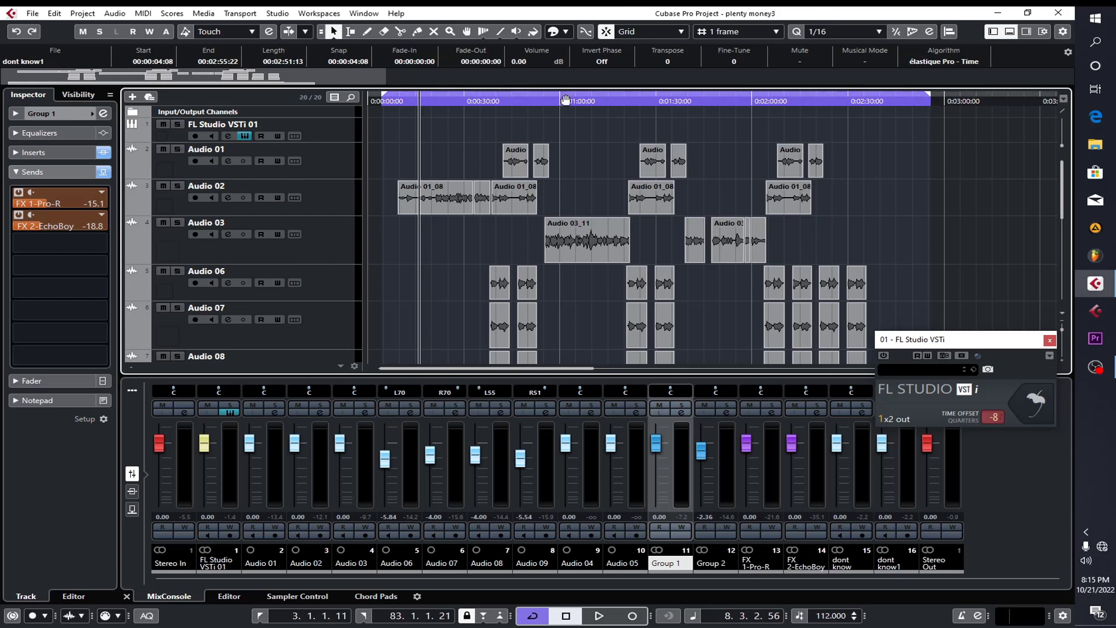
- Select the Audio 02 track and play the song from the start of its first clip
drag(384, 76, 299, 99)
click(348, 207)
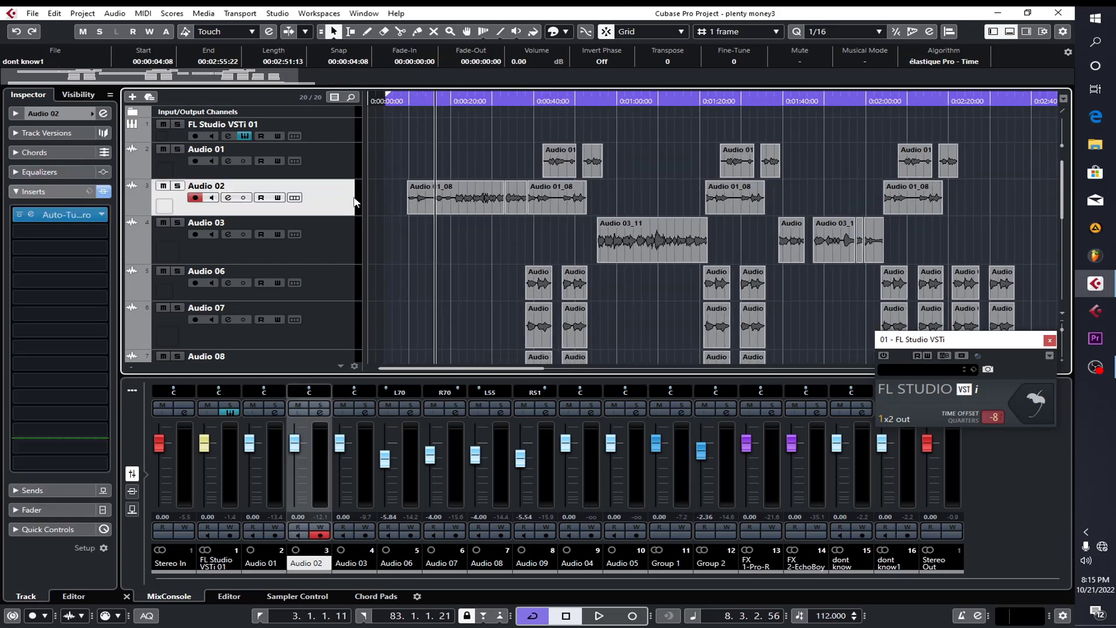
click(409, 101)
key(space)
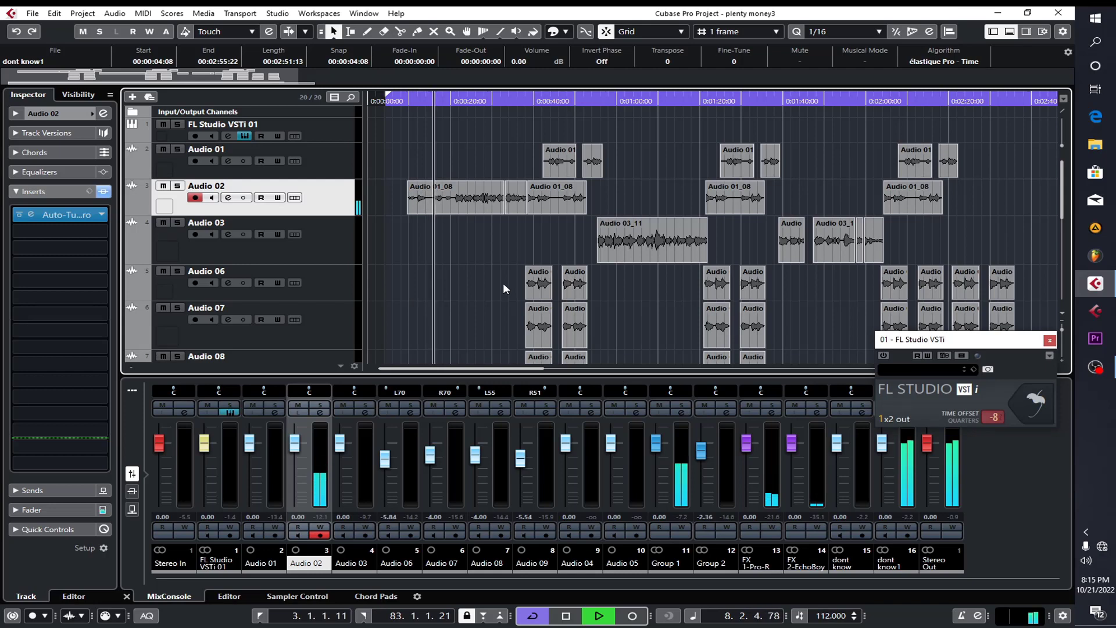
- Set the cycle range to span the adjoining first-verse clips on Audio 02 and stop playback
click(555, 205)
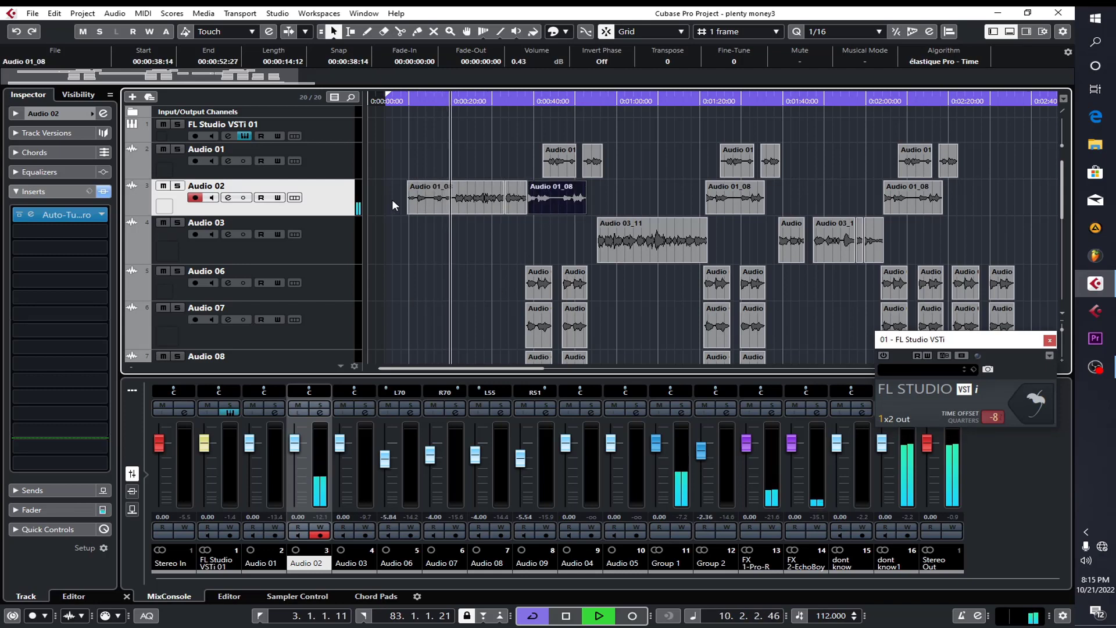
drag(393, 201, 574, 206)
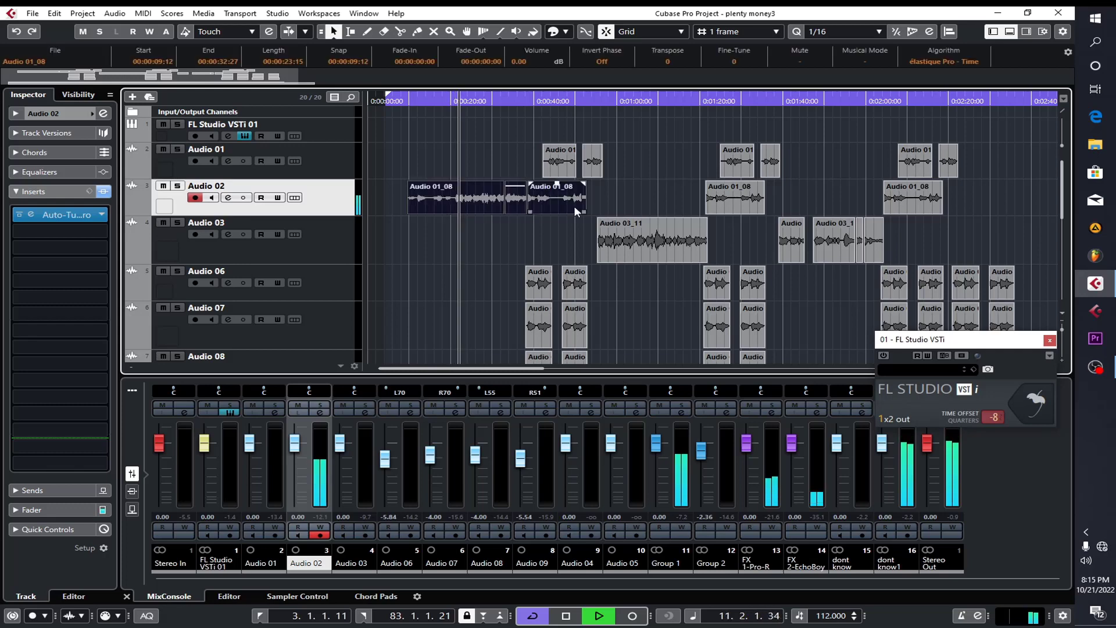
key(p)
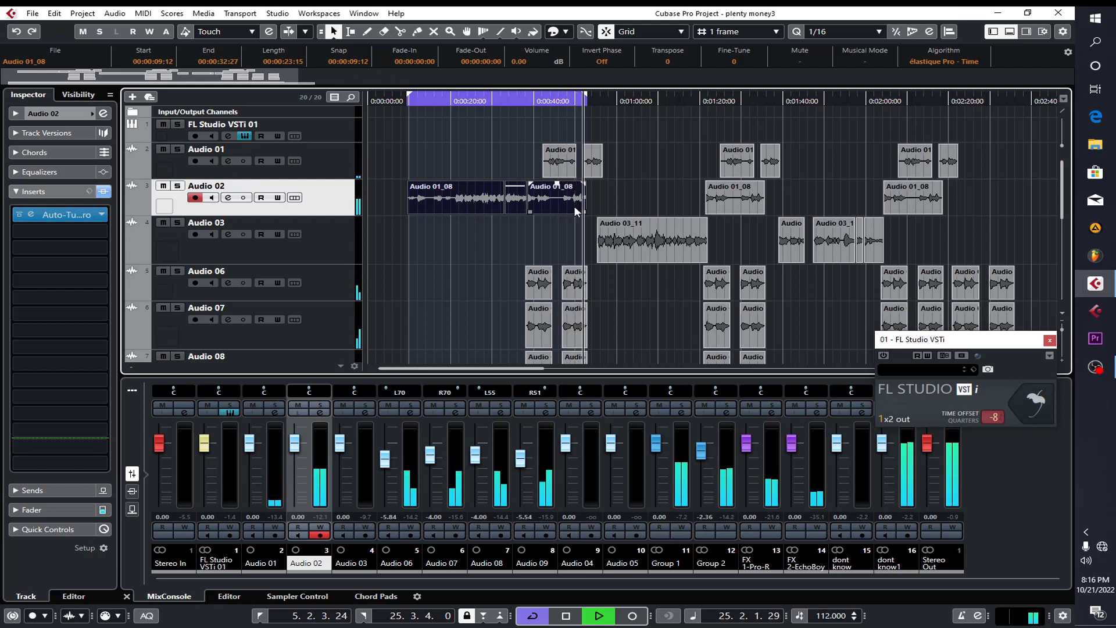
key(space)
click(557, 163)
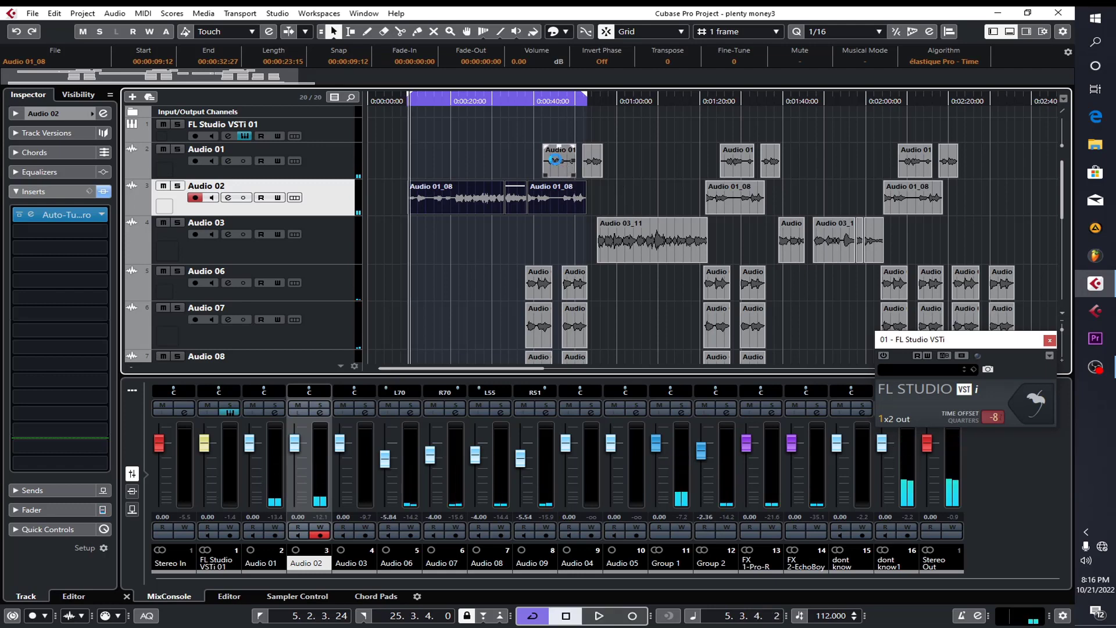
- Mute the dont know1 beat track and listen to the cycled first verse without it, then stop
scroll(466, 147, down, 8)
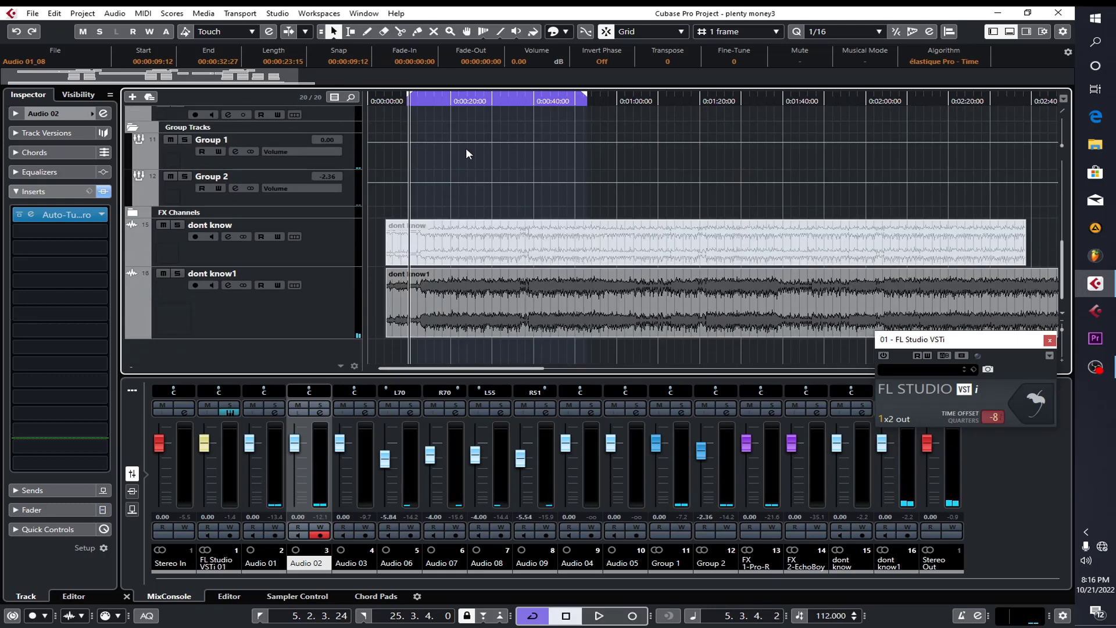
click(163, 273)
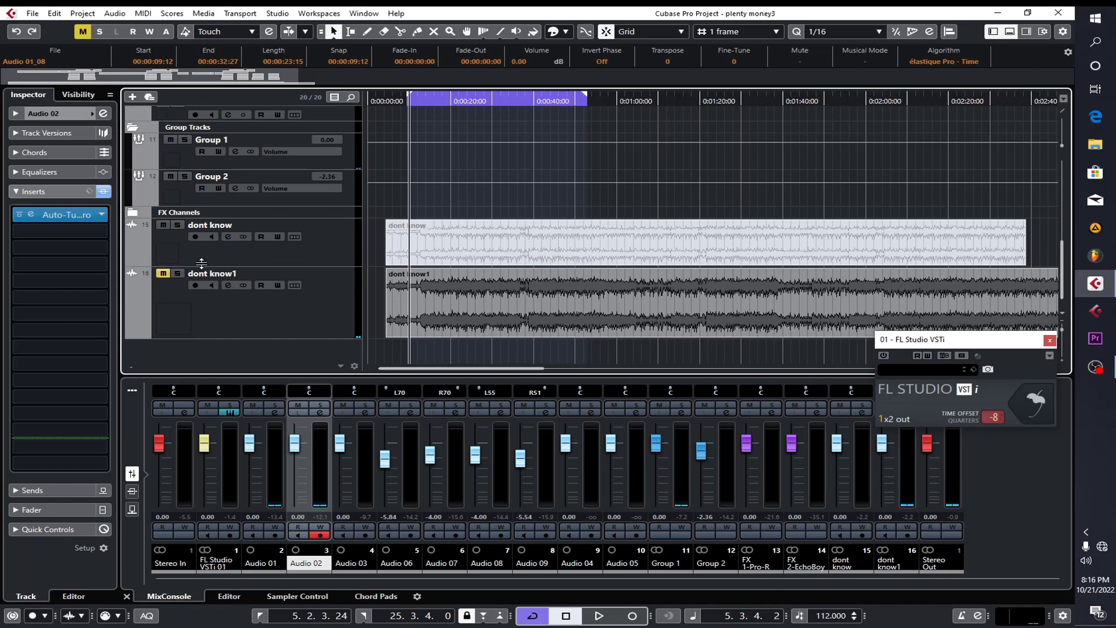
scroll(453, 198, up, 8)
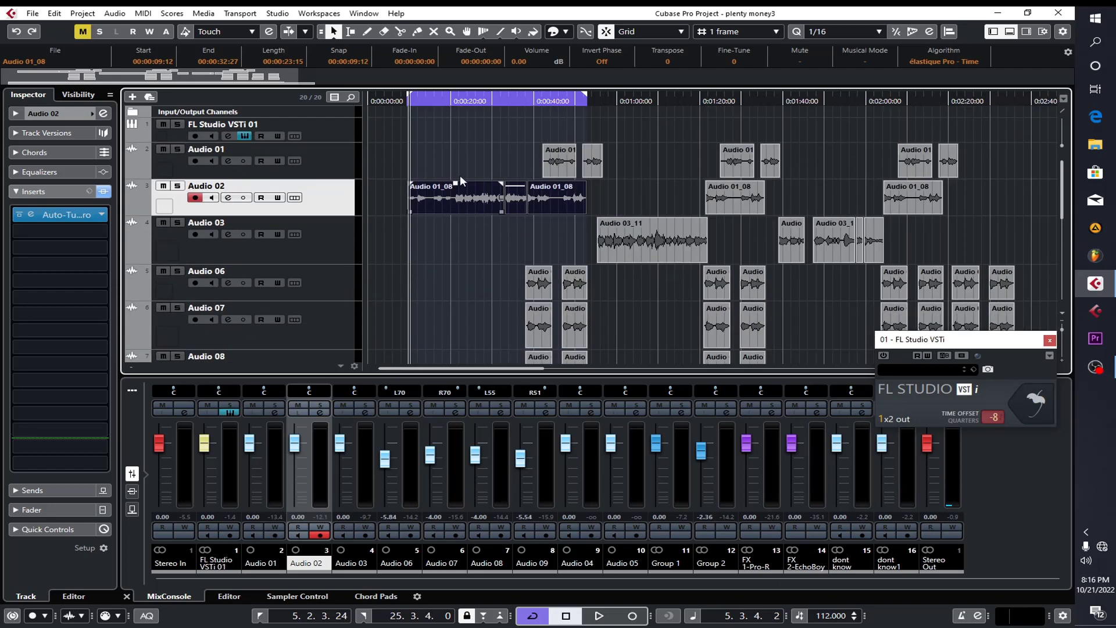
key(space)
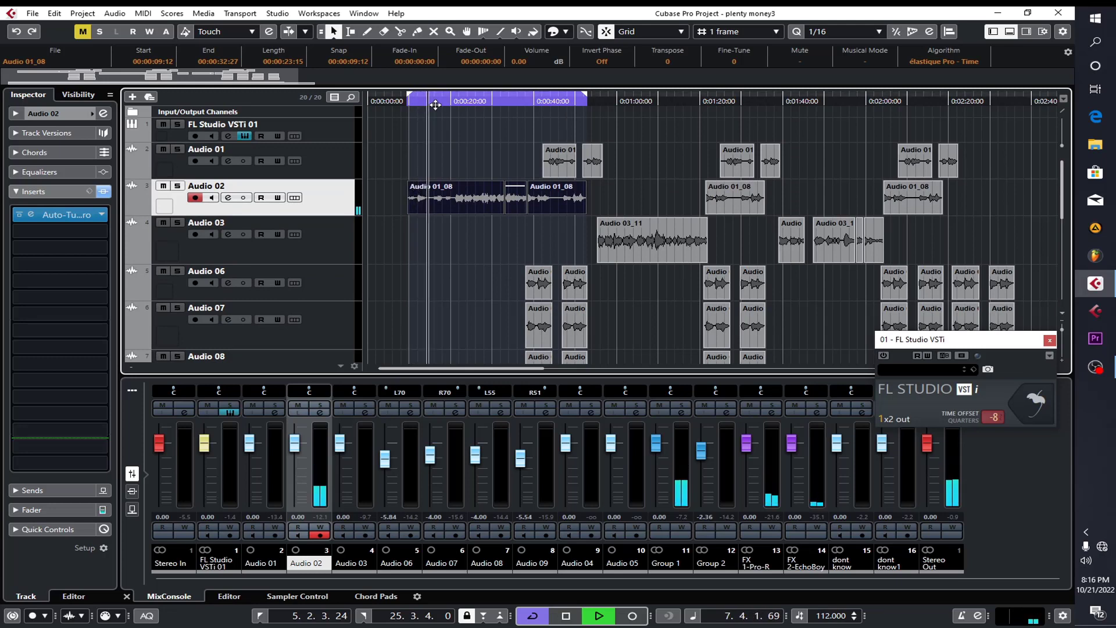
key(h)
key(h)
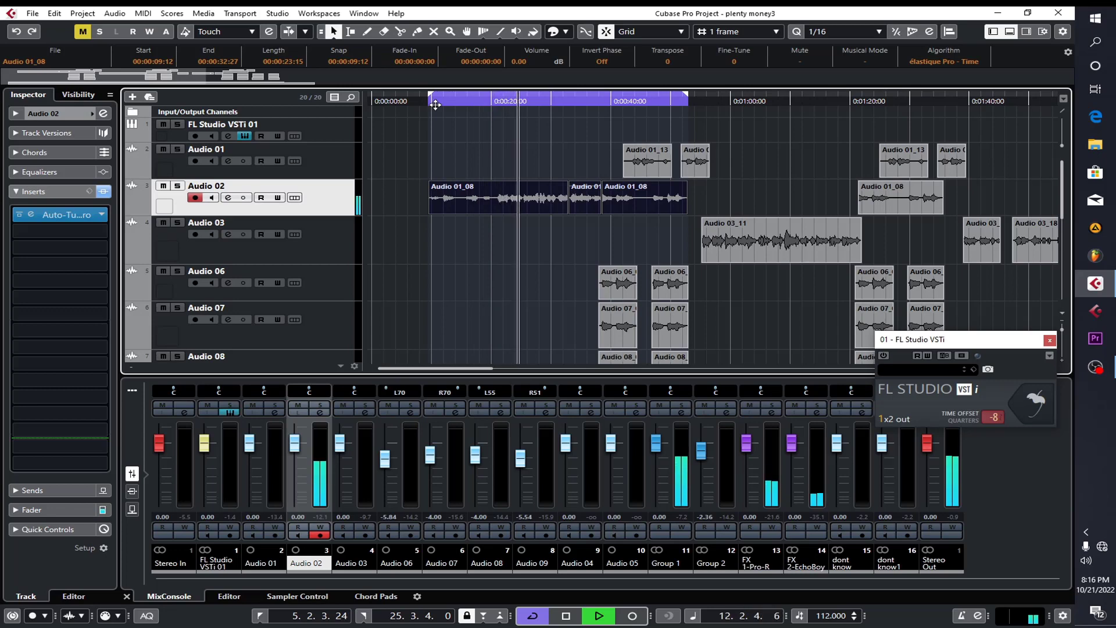
key(space)
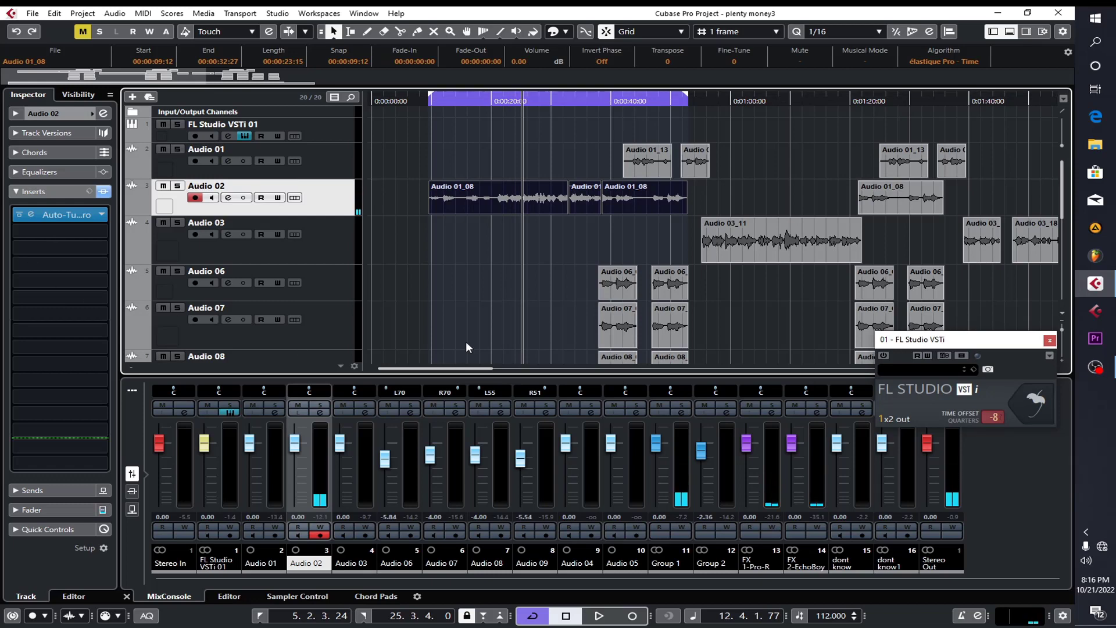
- Solo the Group 1 track and open its Pro-G insert
scroll(467, 314, down, 5)
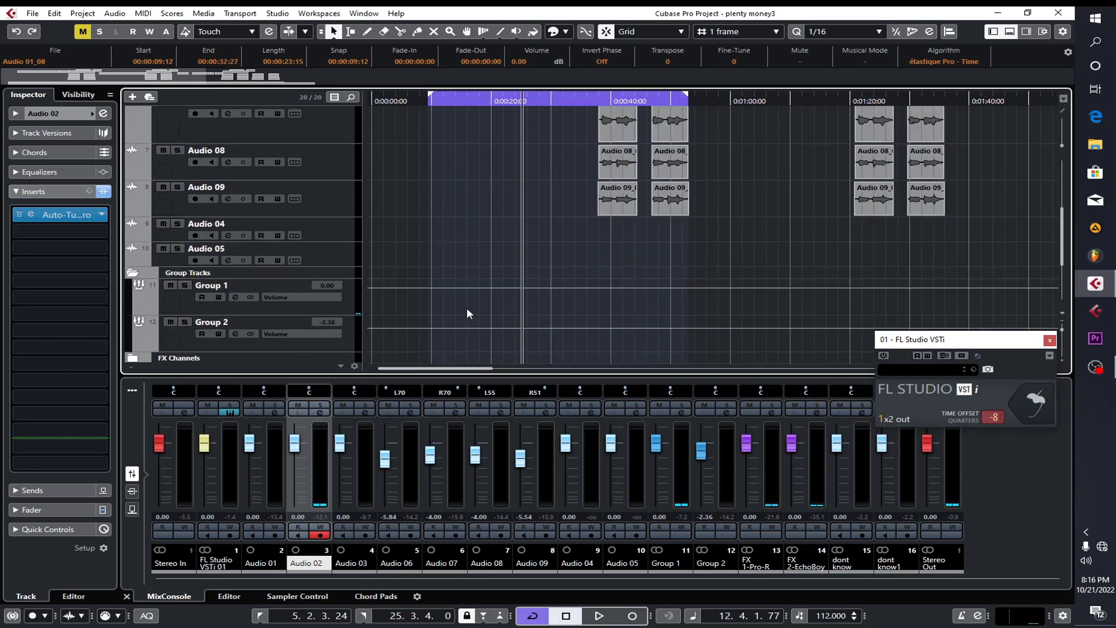
click(181, 301)
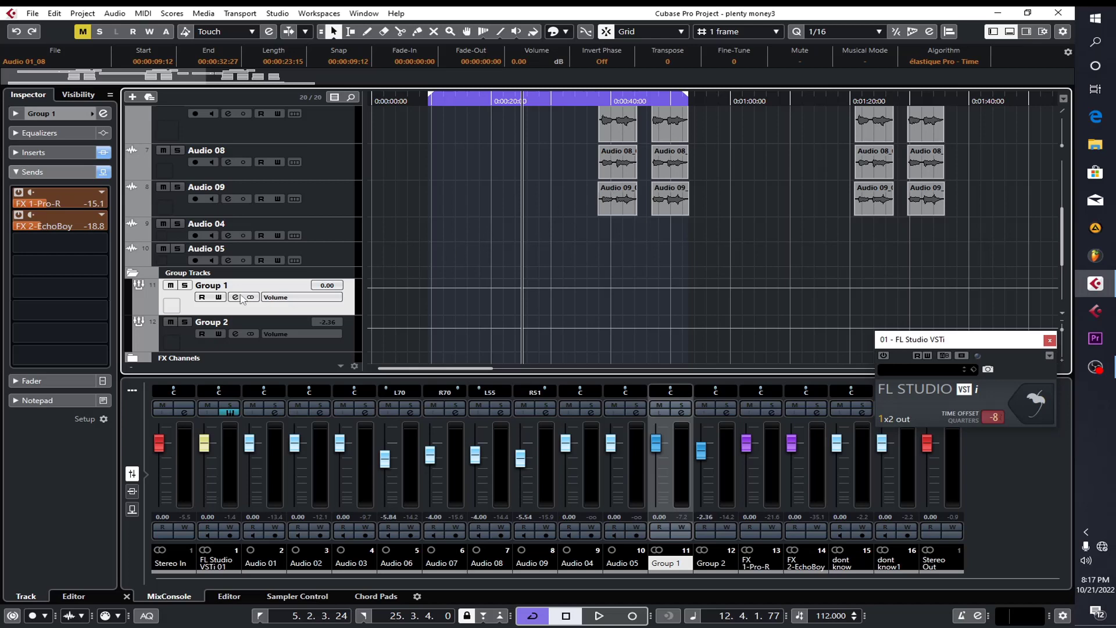
click(184, 286)
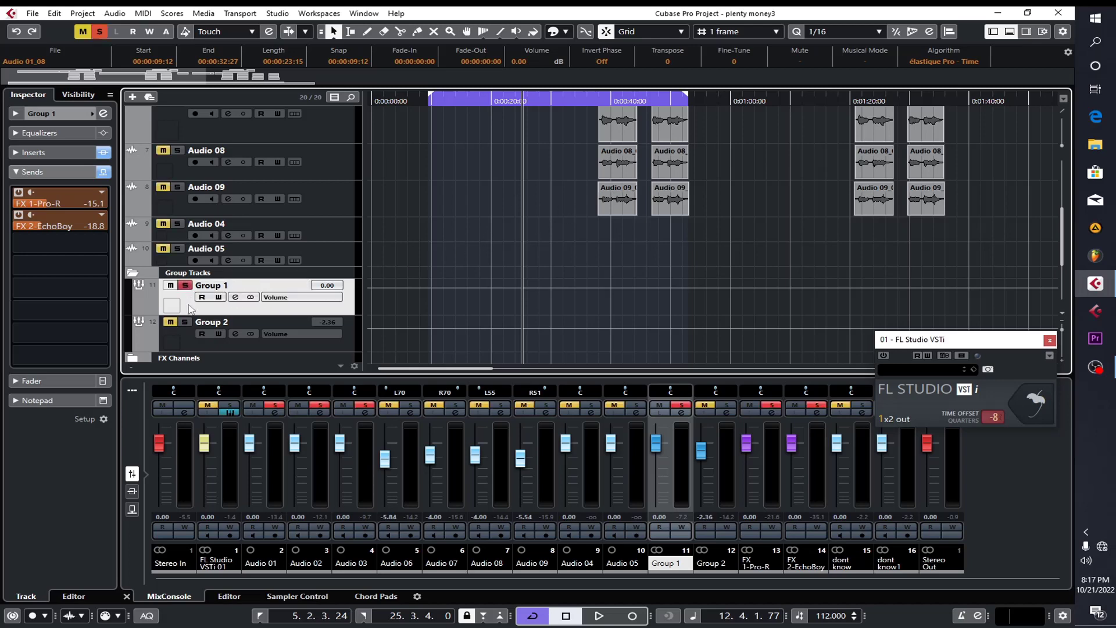
click(58, 151)
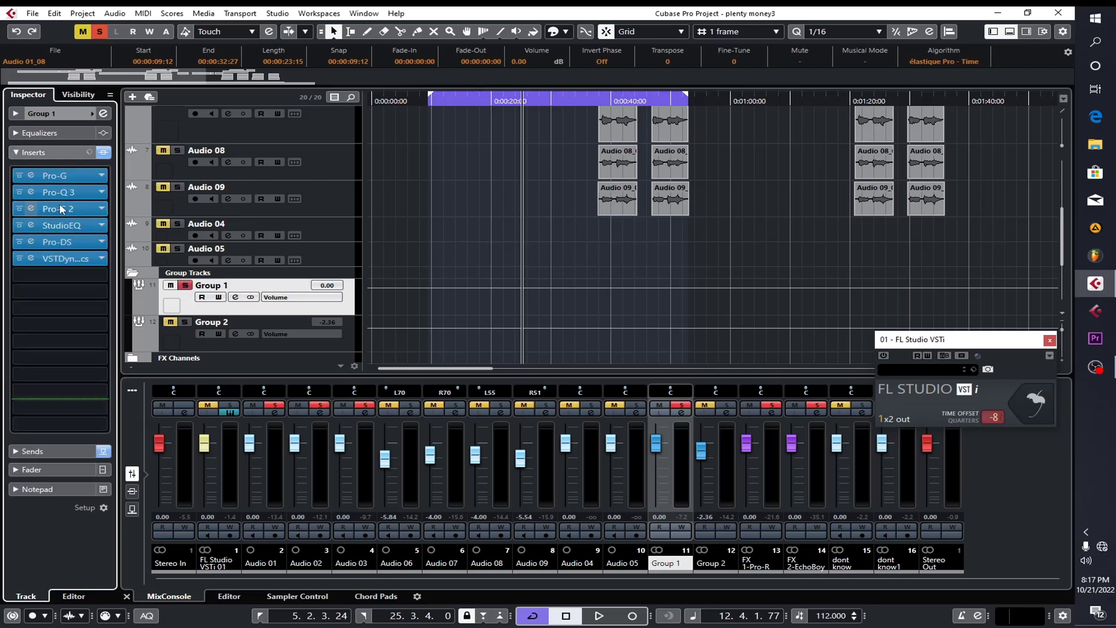
click(67, 176)
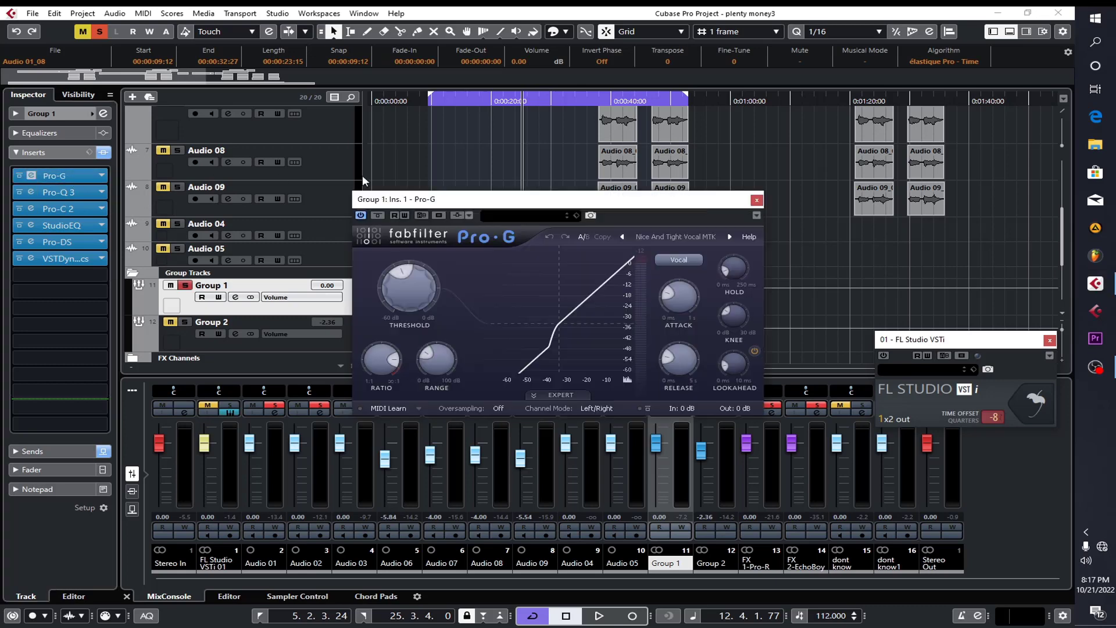
- Inspect the Auto-Tune Pro settings inserted on Audio 02, including input type, key, scale and retune speed, and close the plug-in
scroll(522, 170, up, 5)
scroll(388, 180, down, 2)
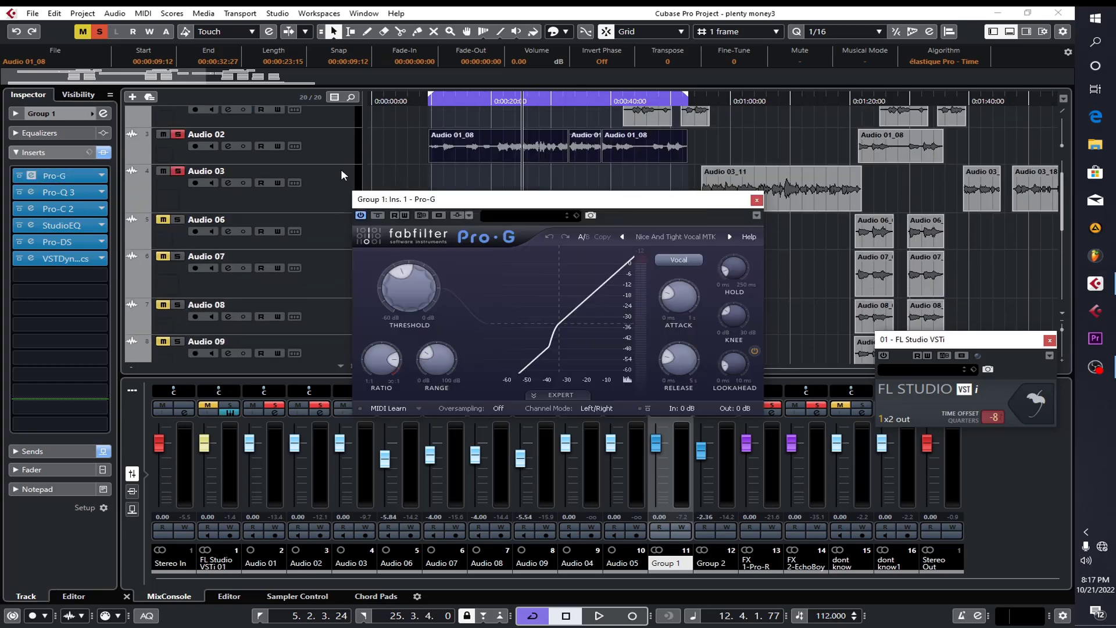
click(337, 159)
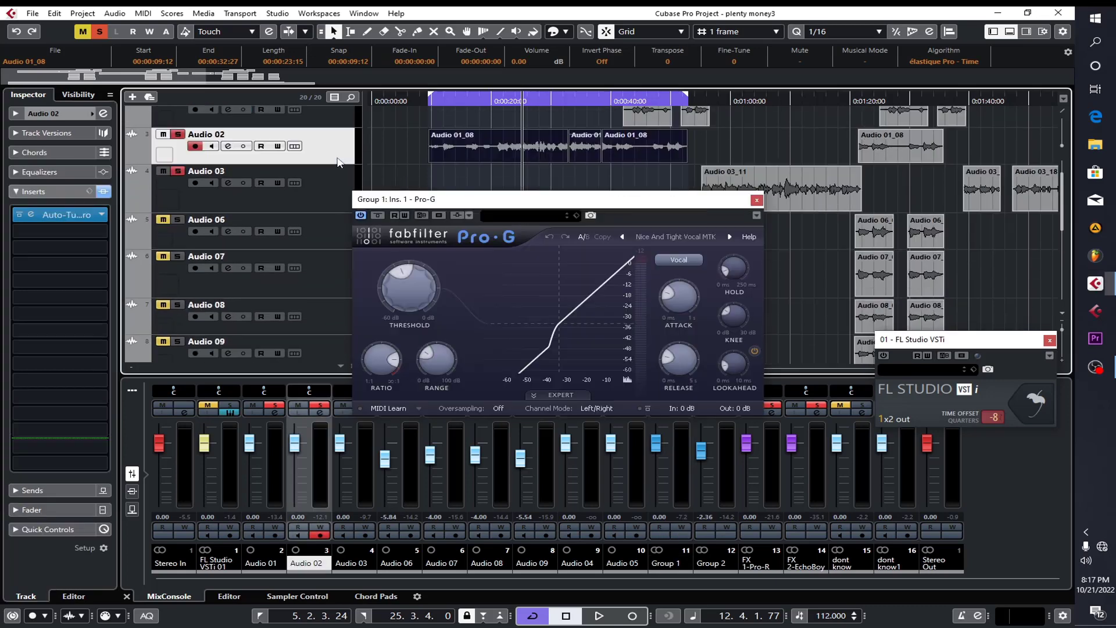
double_click(56, 214)
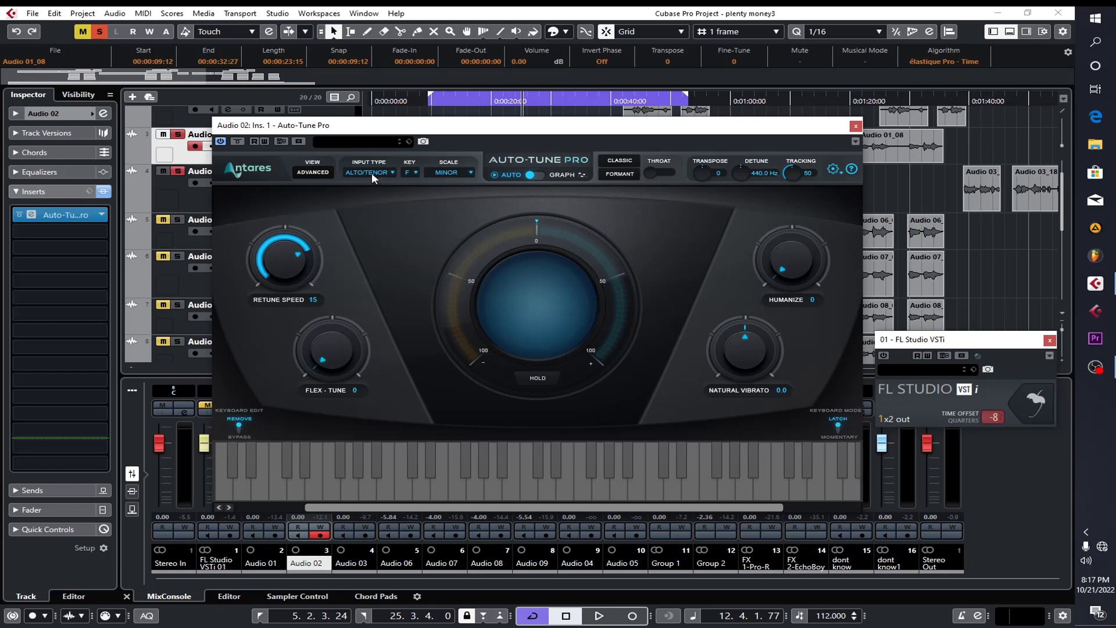
click(856, 126)
- Choose the Nice And Tight Vocal MTK preset in Group 1's Pro-G gate and close the plug-in
scroll(424, 165, down, 5)
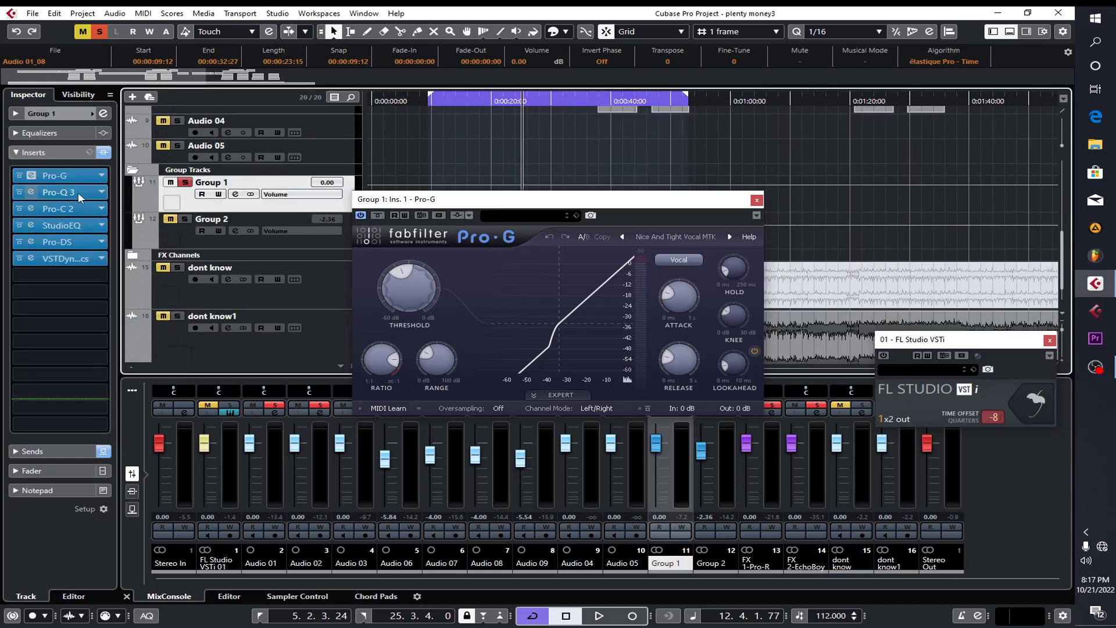
click(67, 176)
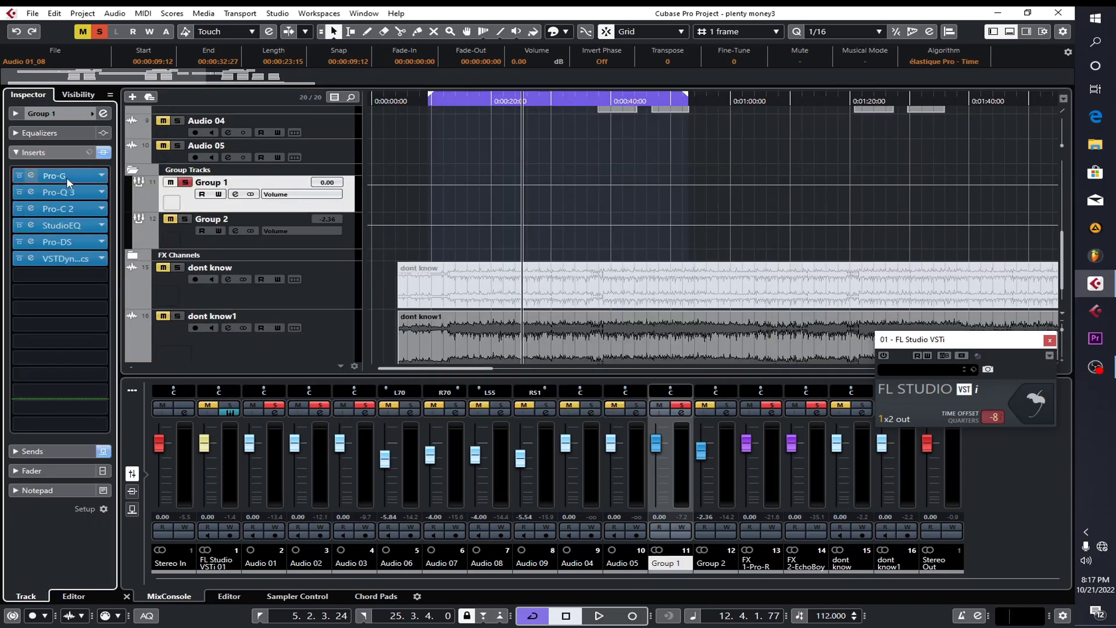
click(66, 177)
mouse_move(405, 274)
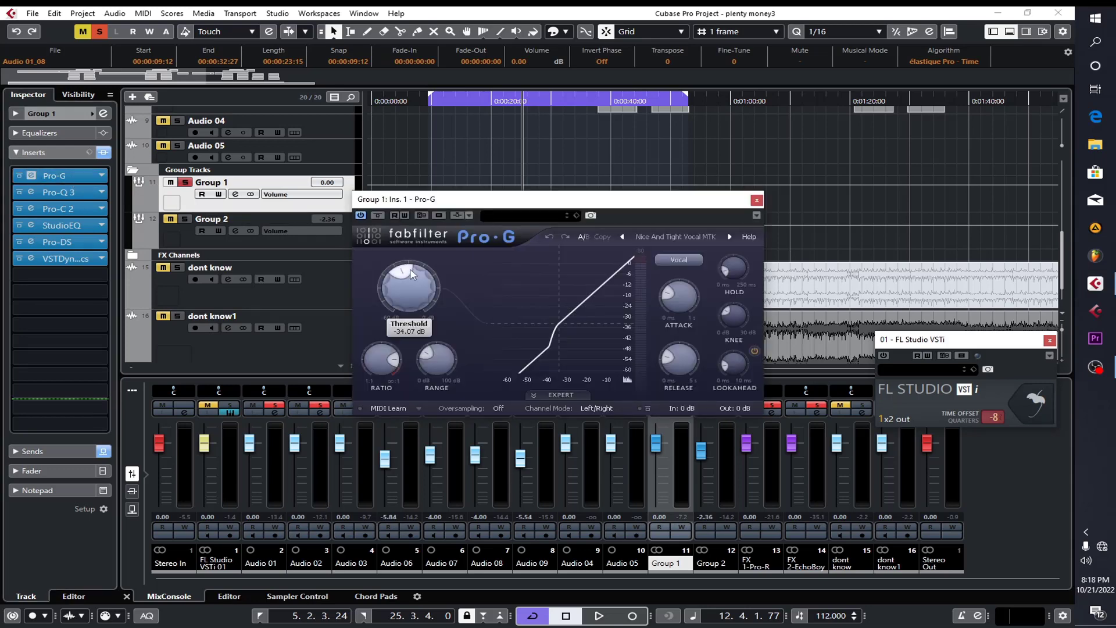
click(674, 236)
mouse_move(662, 315)
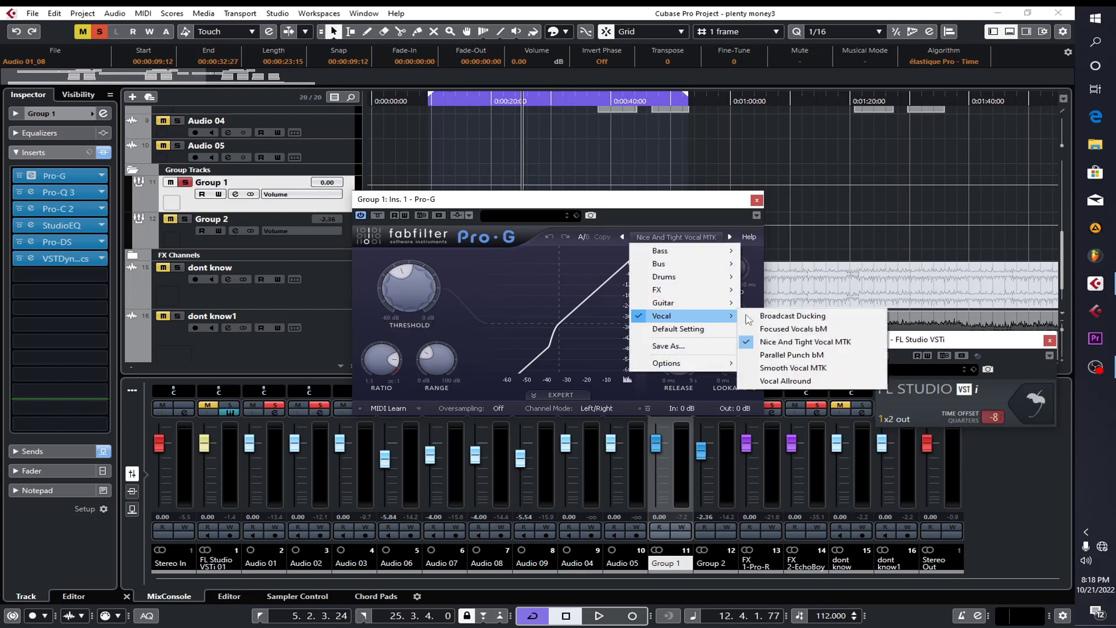
click(805, 343)
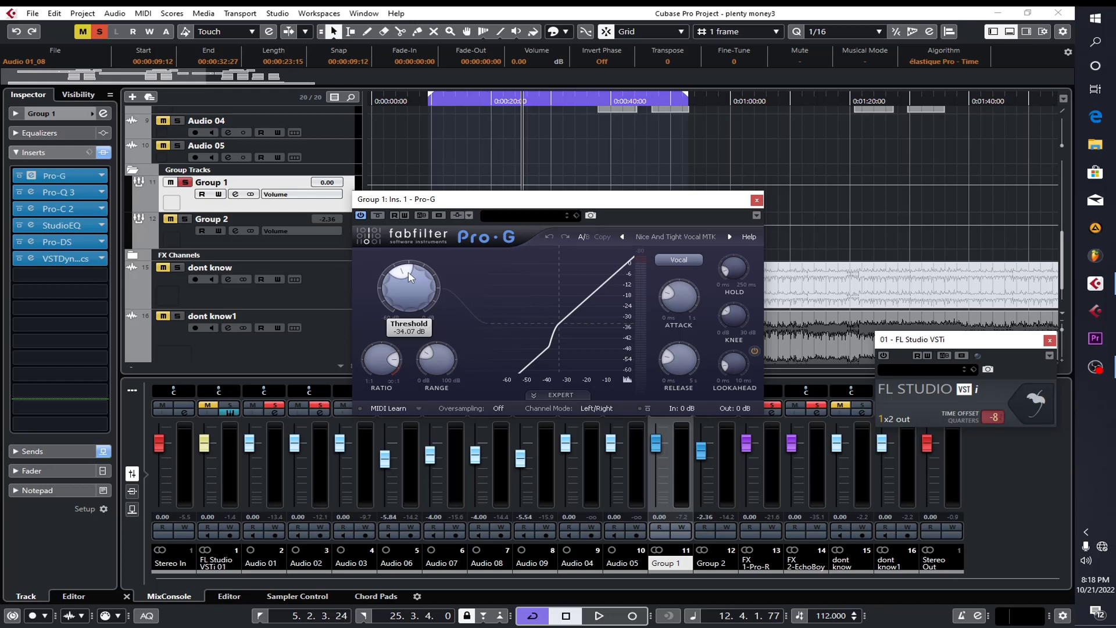
click(756, 200)
- Open Group 1's Pro-Q 3 and bypass the Pro-C 2, StudioEQ, Pro-DS and VSTDynamics inserts along with all sends
click(31, 192)
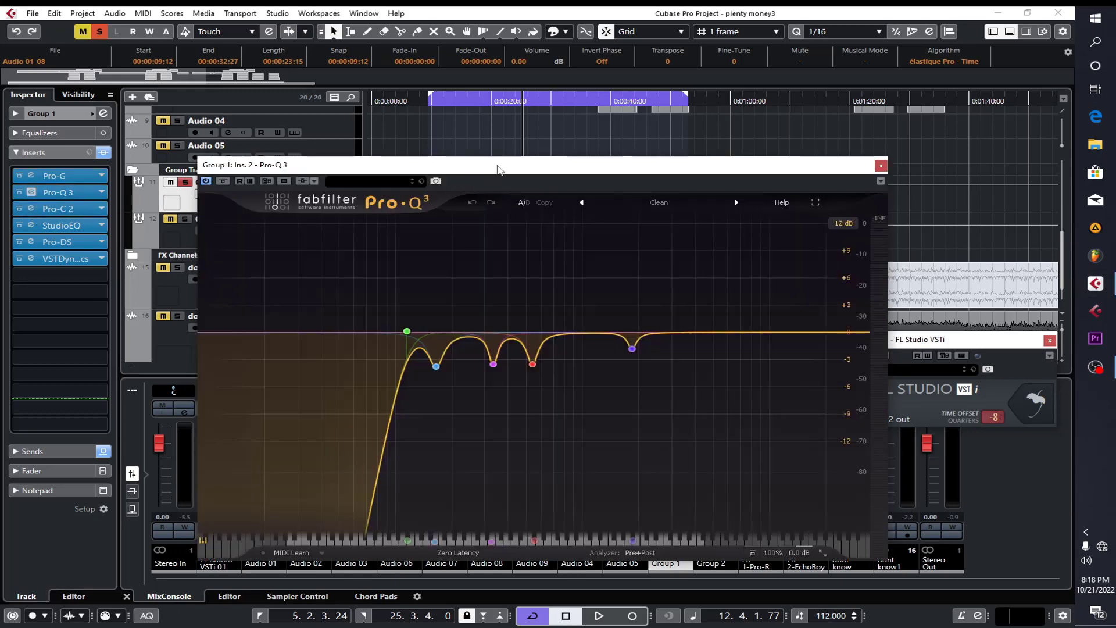
drag(495, 167, 636, 144)
click(20, 258)
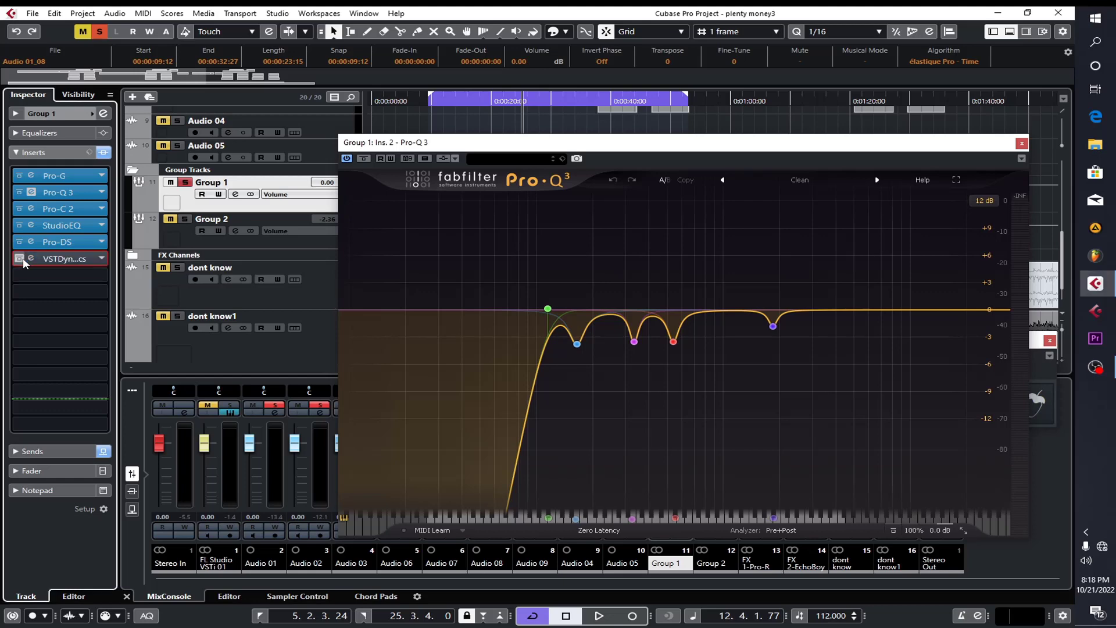
click(20, 241)
click(19, 225)
click(19, 208)
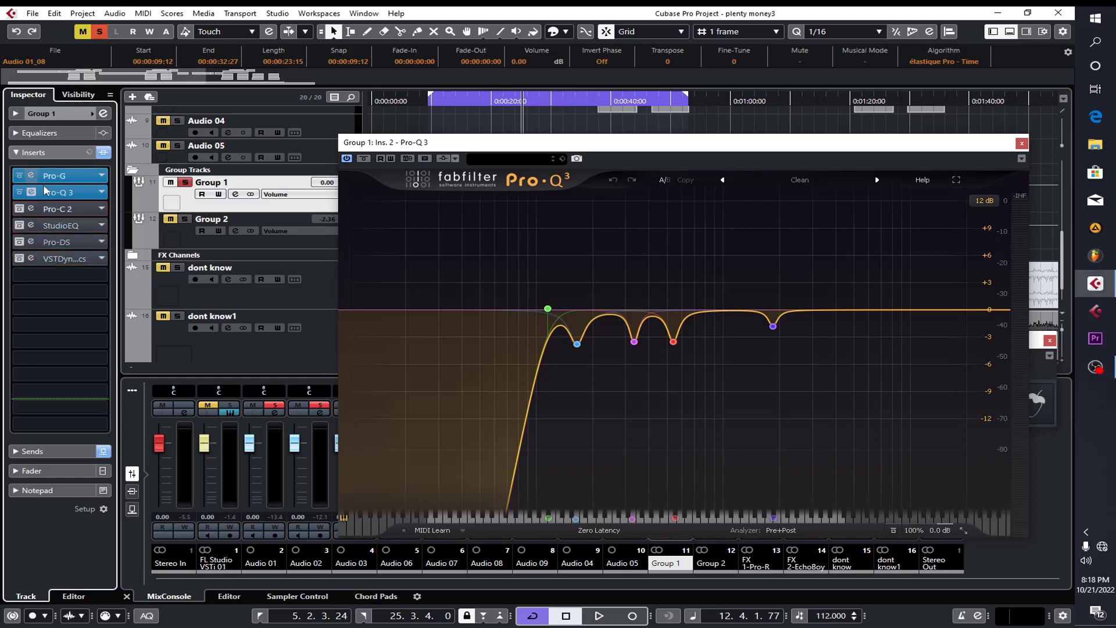
click(103, 451)
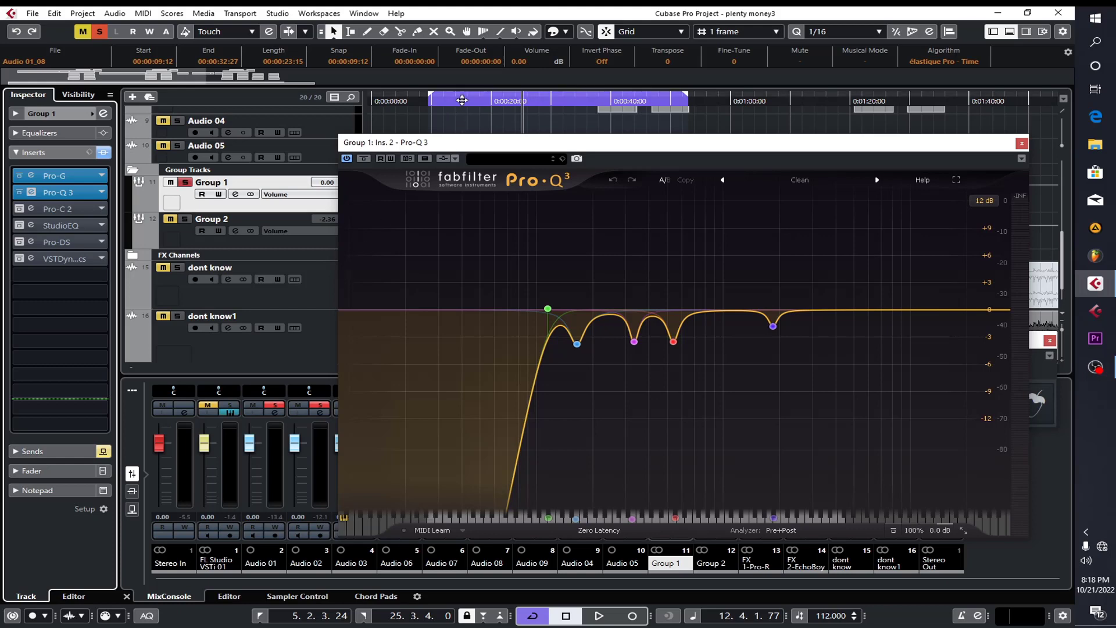
- Play the soloed first-verse vocal through Pro-Q 3, keeping the equalizer and the Audio 02 clips both in view
click(461, 100)
key(space)
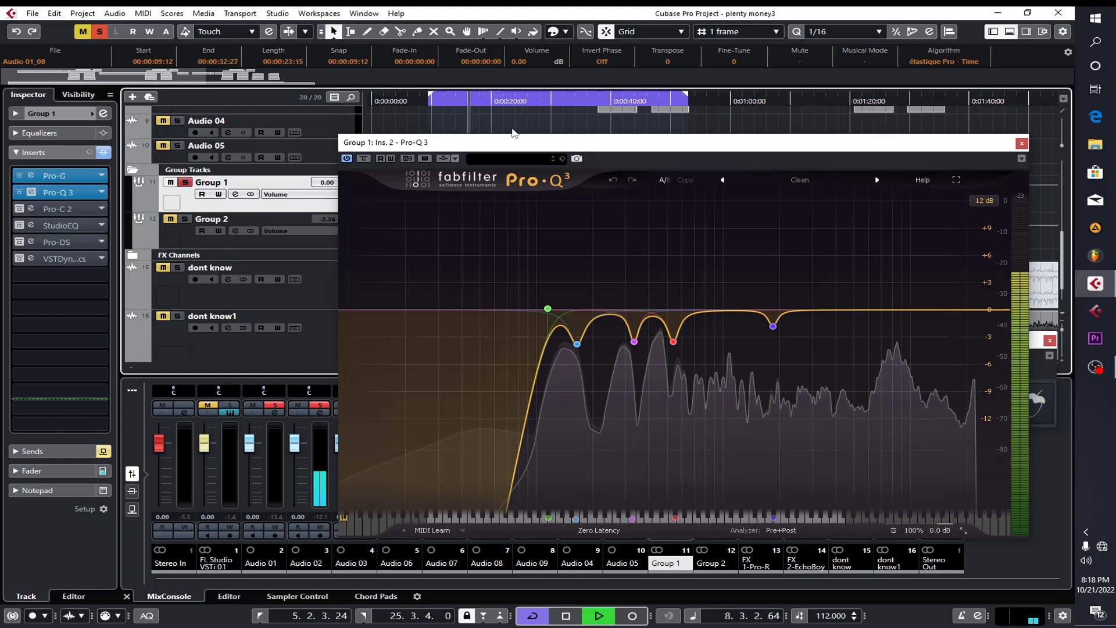
drag(514, 142, 445, 252)
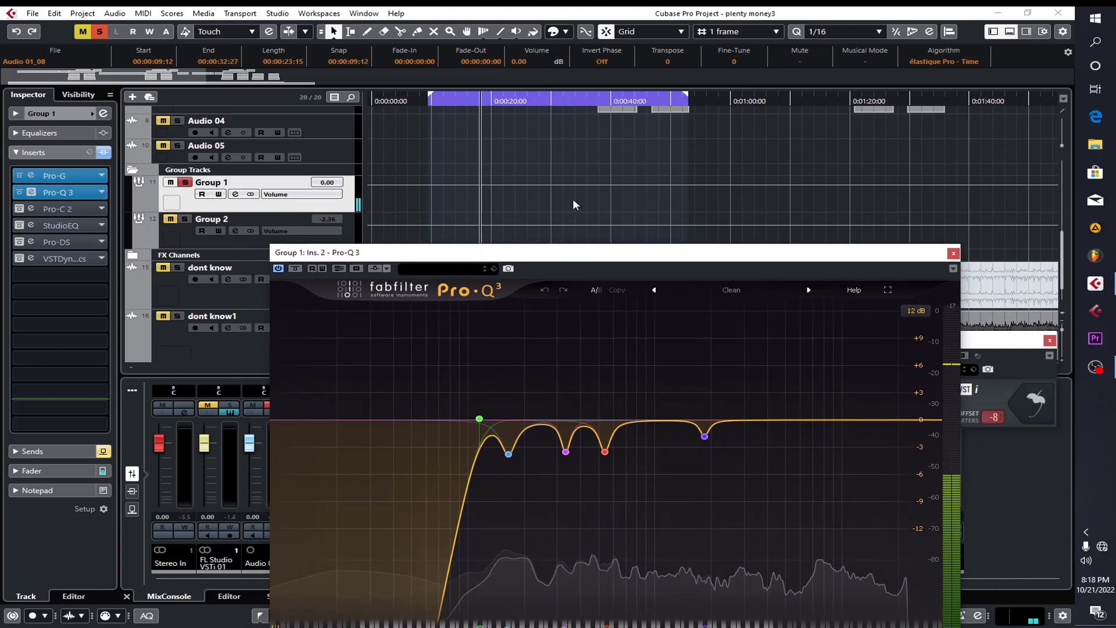
scroll(724, 161, up, 10)
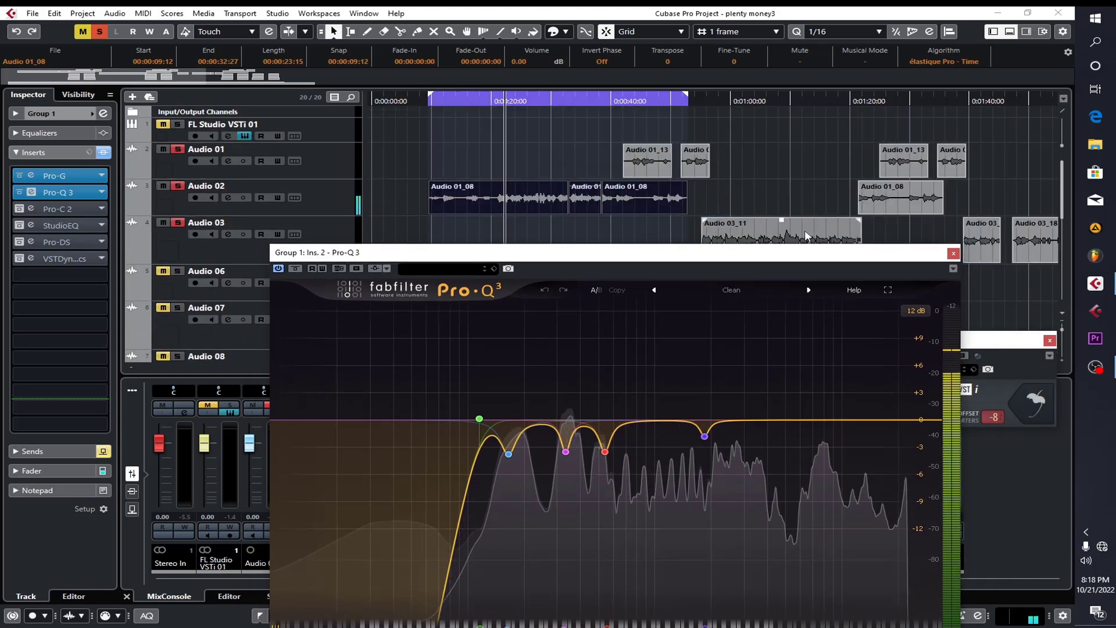
drag(765, 254, 764, 236)
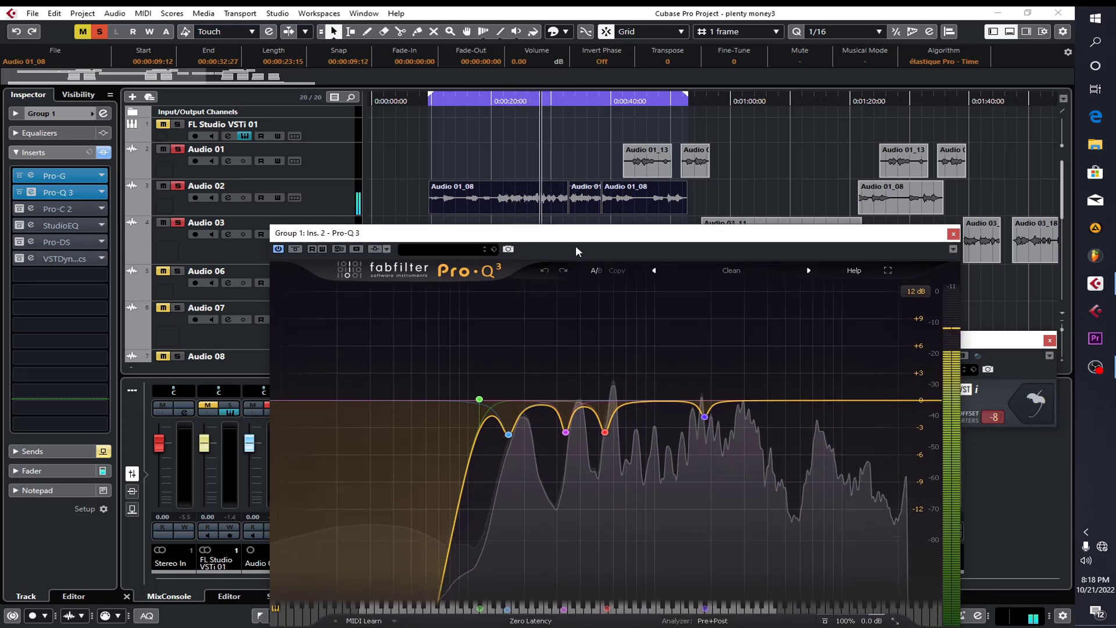
- Deactivate Pro-Q 3 on Group 1 and replay the verse from about 23 seconds to hear the unequalized vocal
click(278, 248)
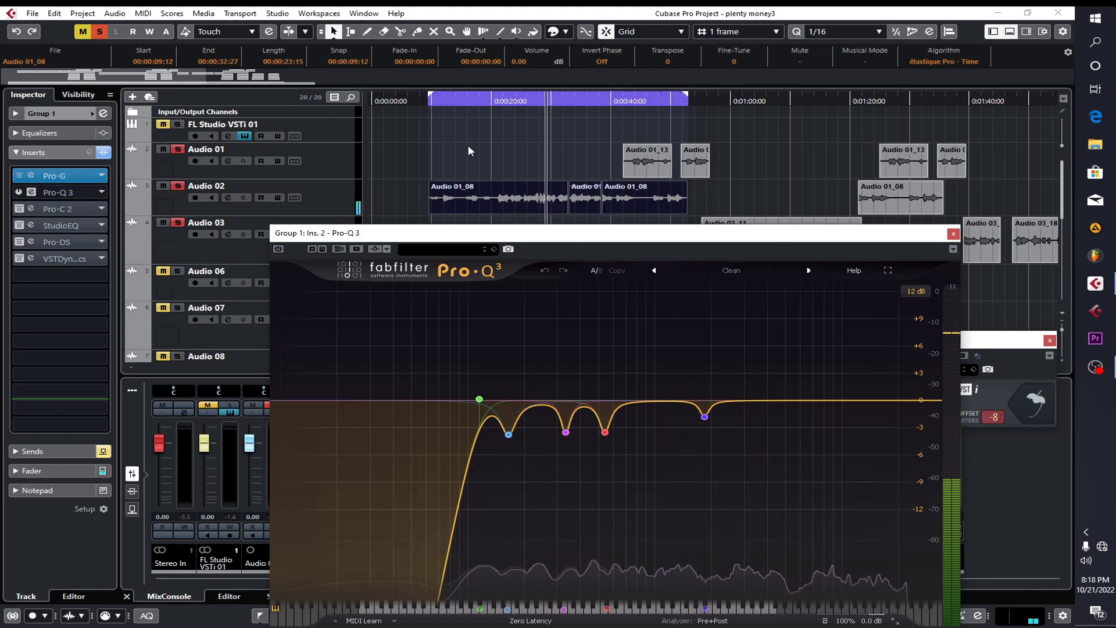
click(508, 97)
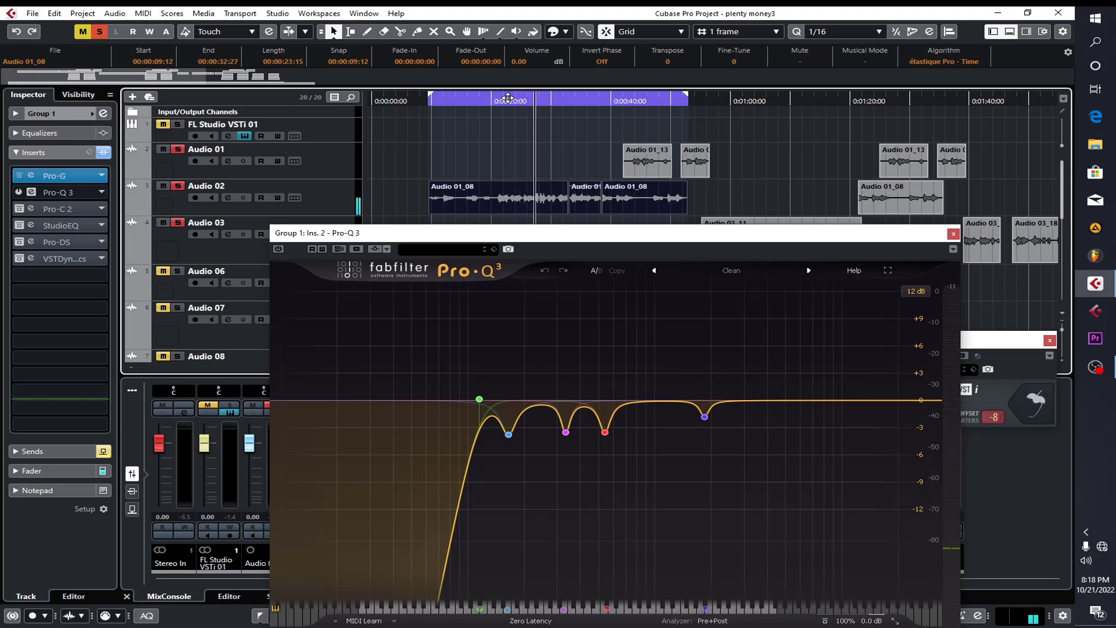
- Reactivate Pro-Q 3 on Group 1 and close it, and increase the Audio 02 track's height to enlarge its waveforms
click(279, 248)
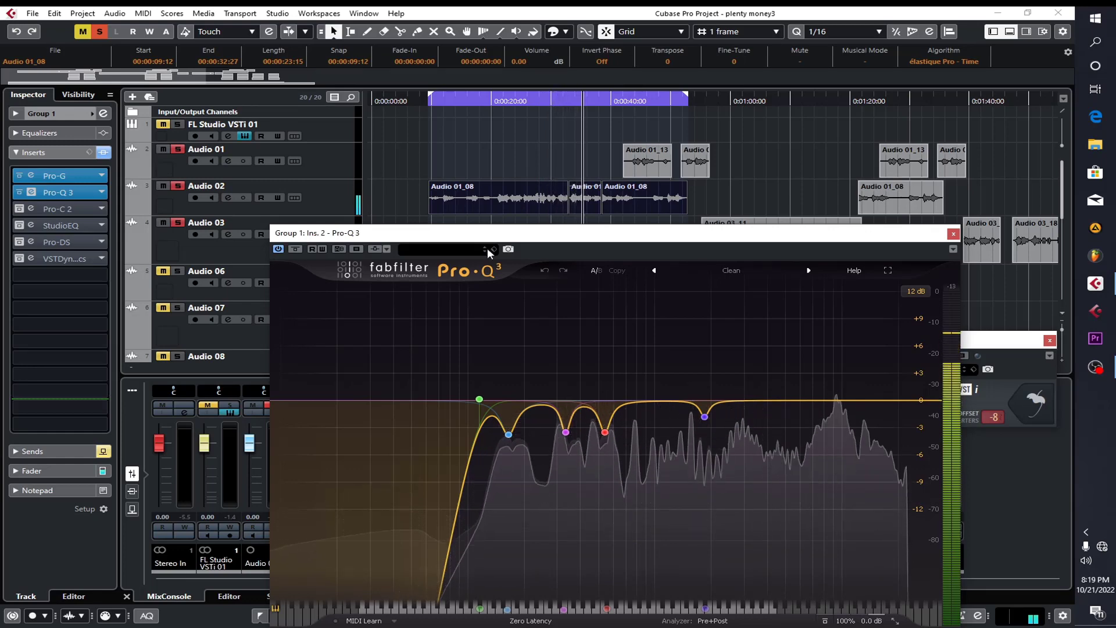
click(953, 233)
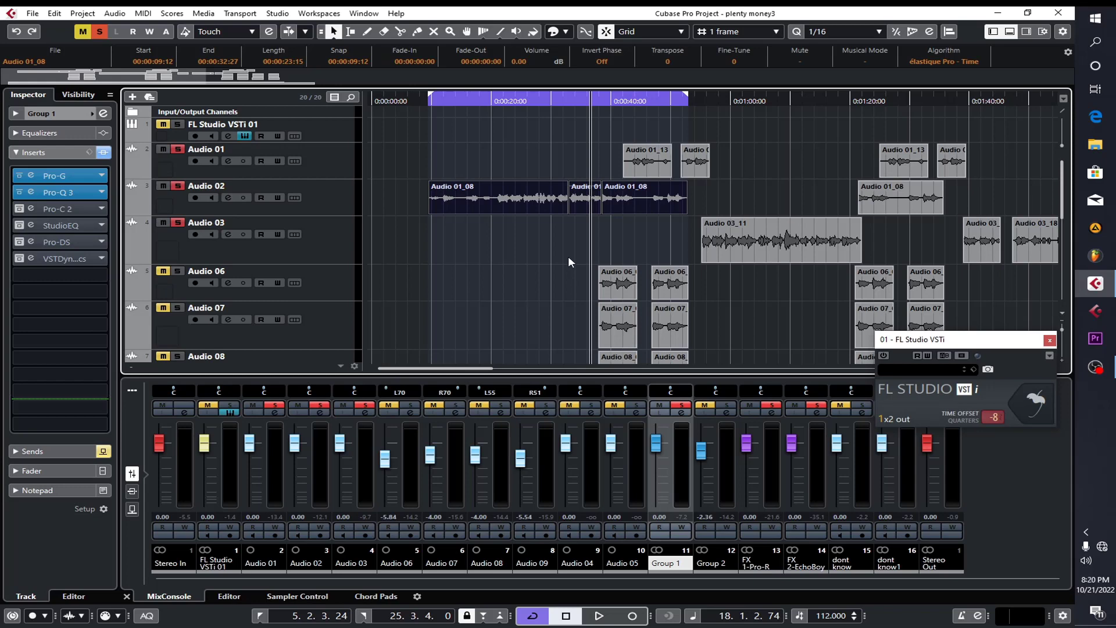
drag(334, 217, 335, 287)
click(517, 239)
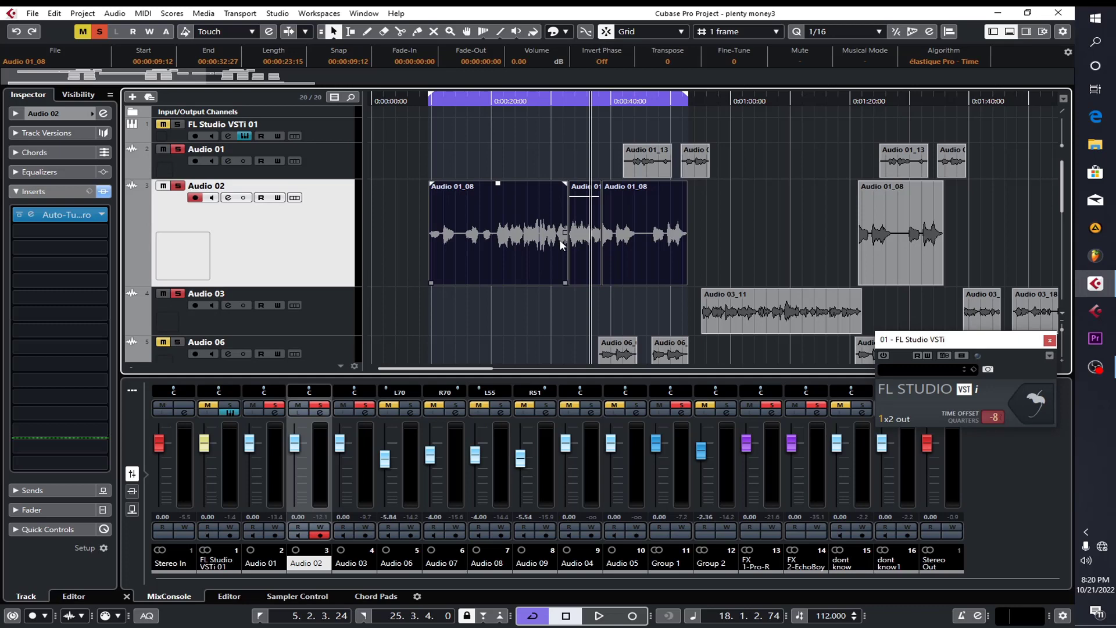
- Reactivate and open Group 1's Pro-C 2 compressor, positioning its window clear of the inserts list
scroll(437, 326, down, 6)
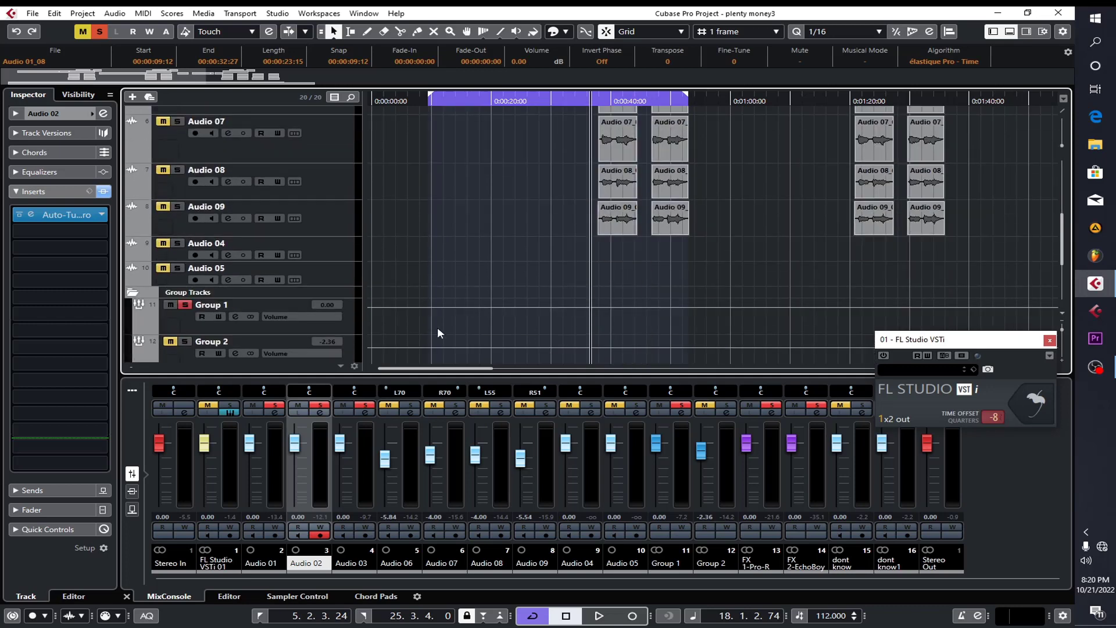
click(188, 323)
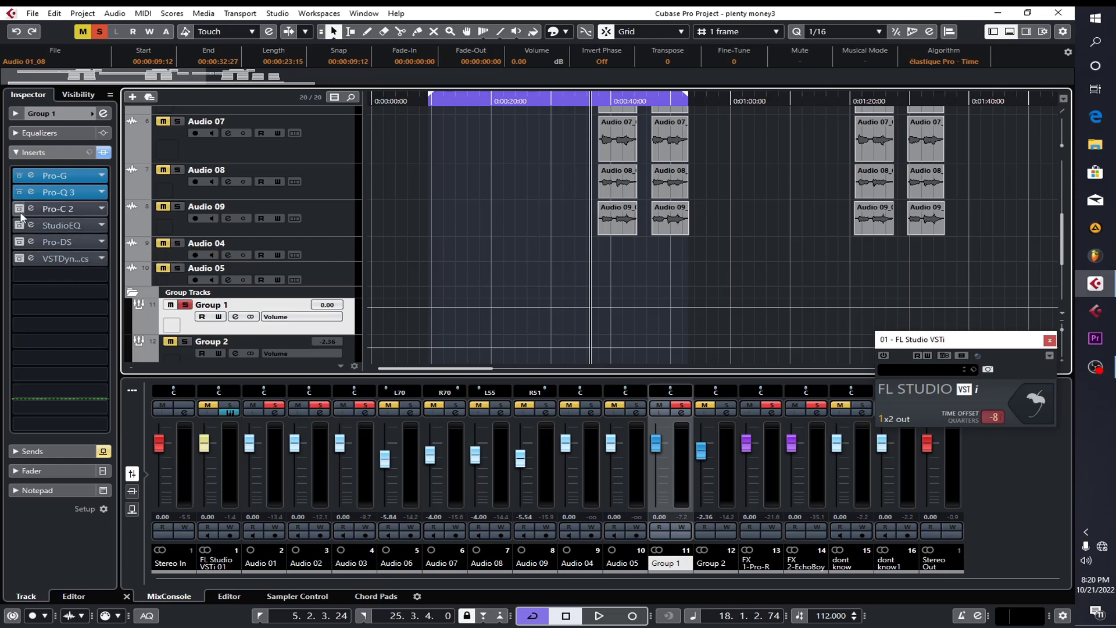
click(43, 212)
double_click(60, 206)
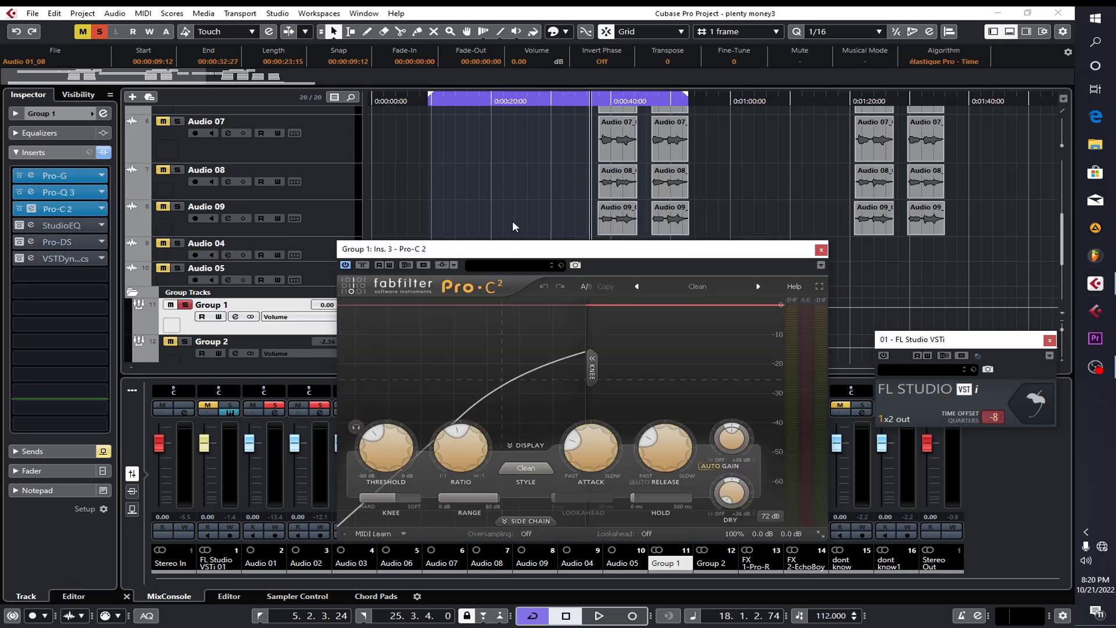
drag(545, 254, 621, 197)
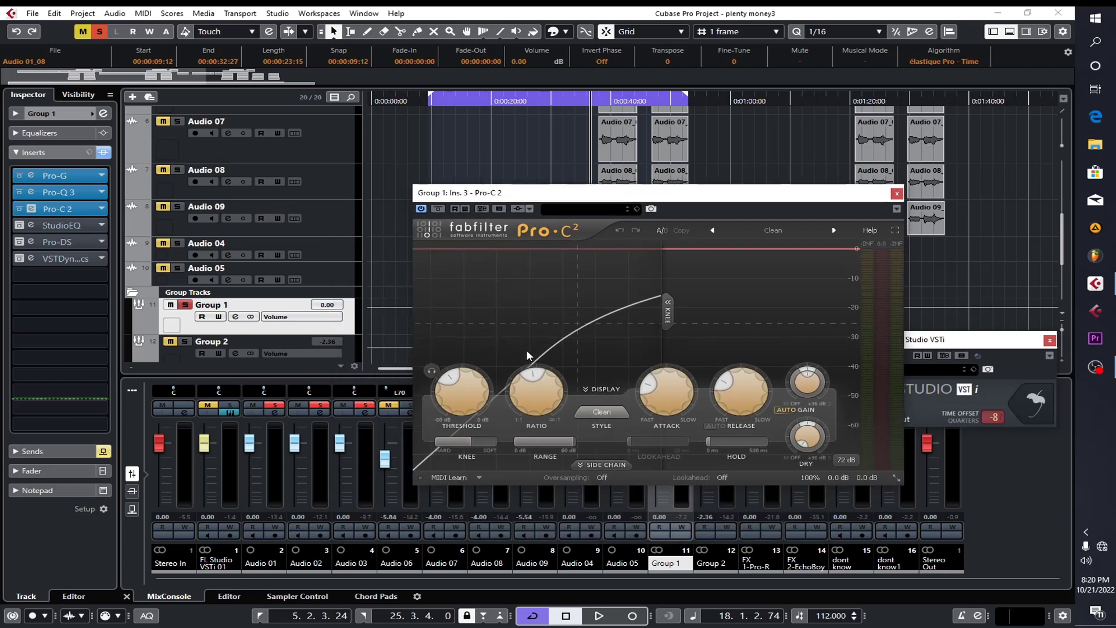
- Play the vocal through Pro-C 2, bypass the compressor, and replay the uncompressed vocal from about 27 seconds
mouse_move(459, 381)
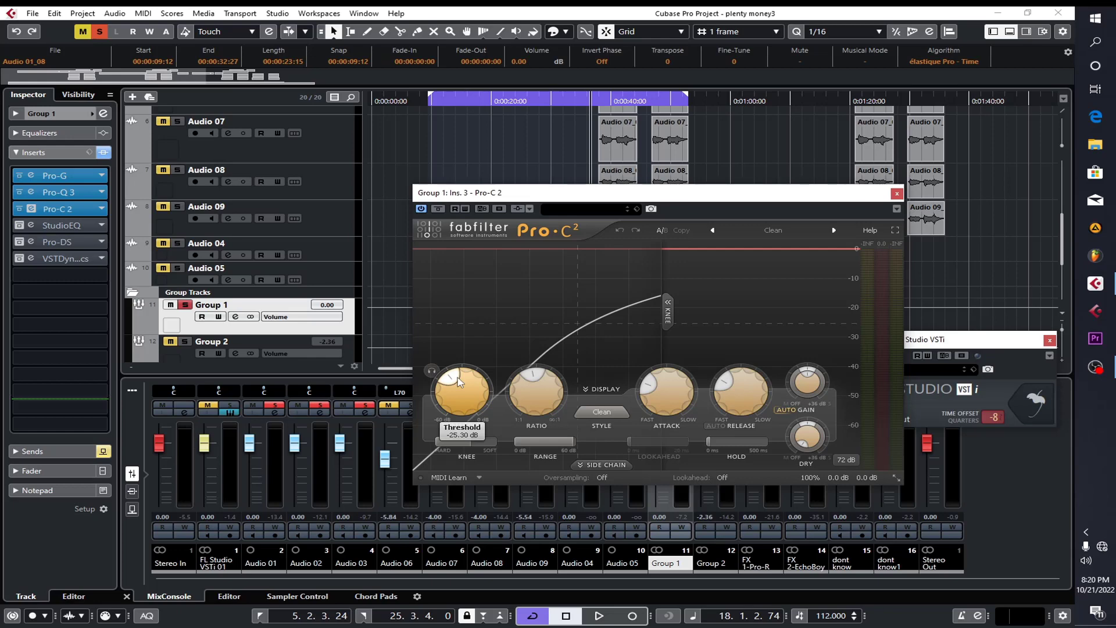
key(space)
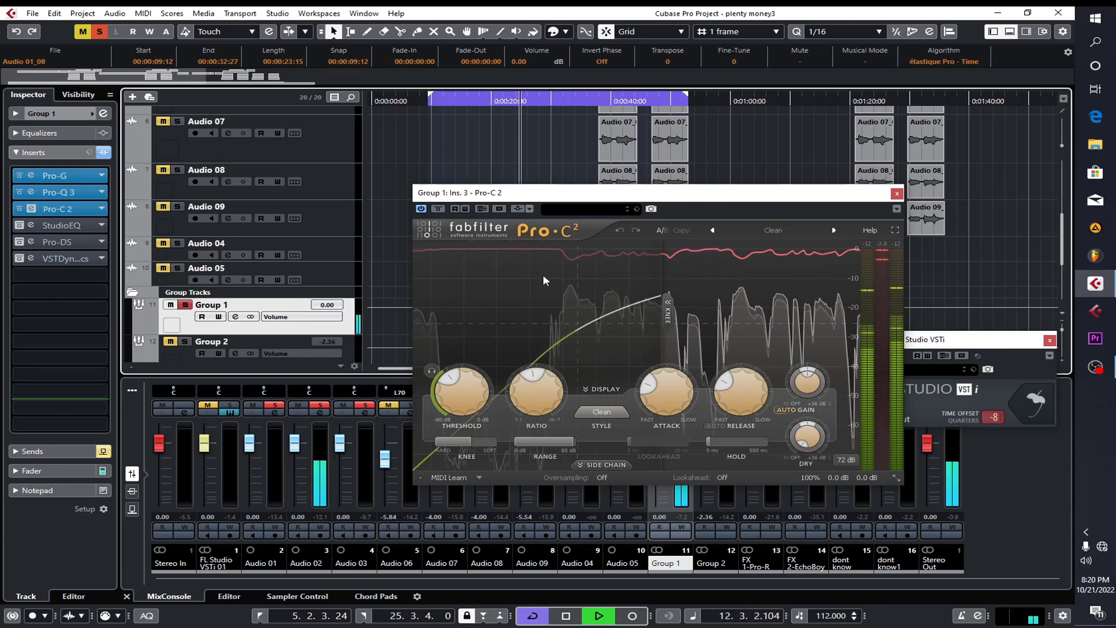
click(421, 209)
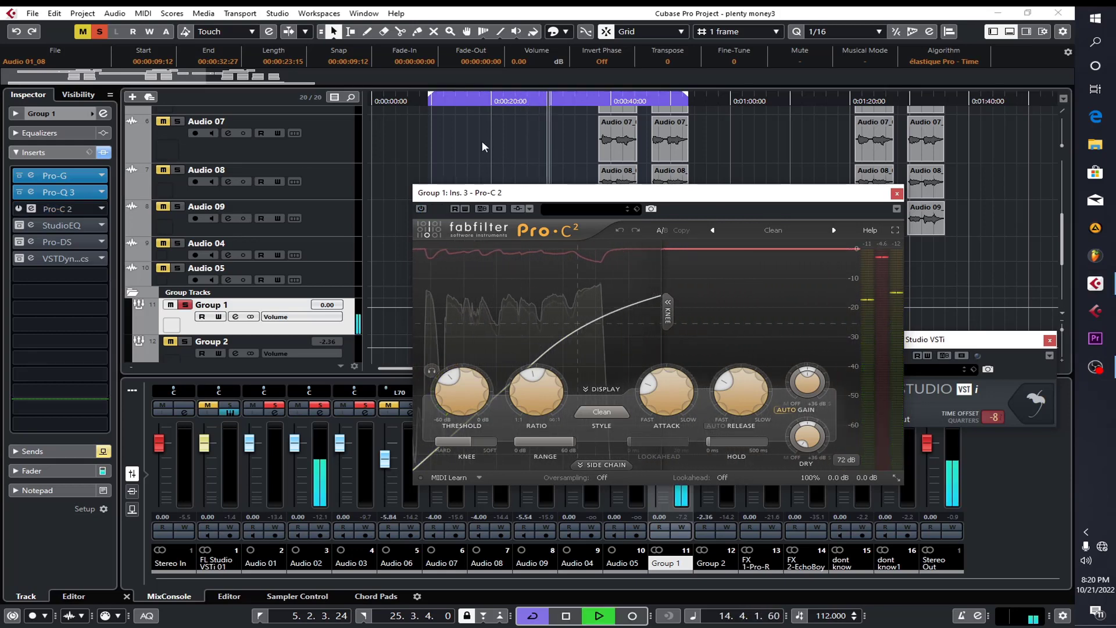
scroll(483, 141, up, 1)
key(space)
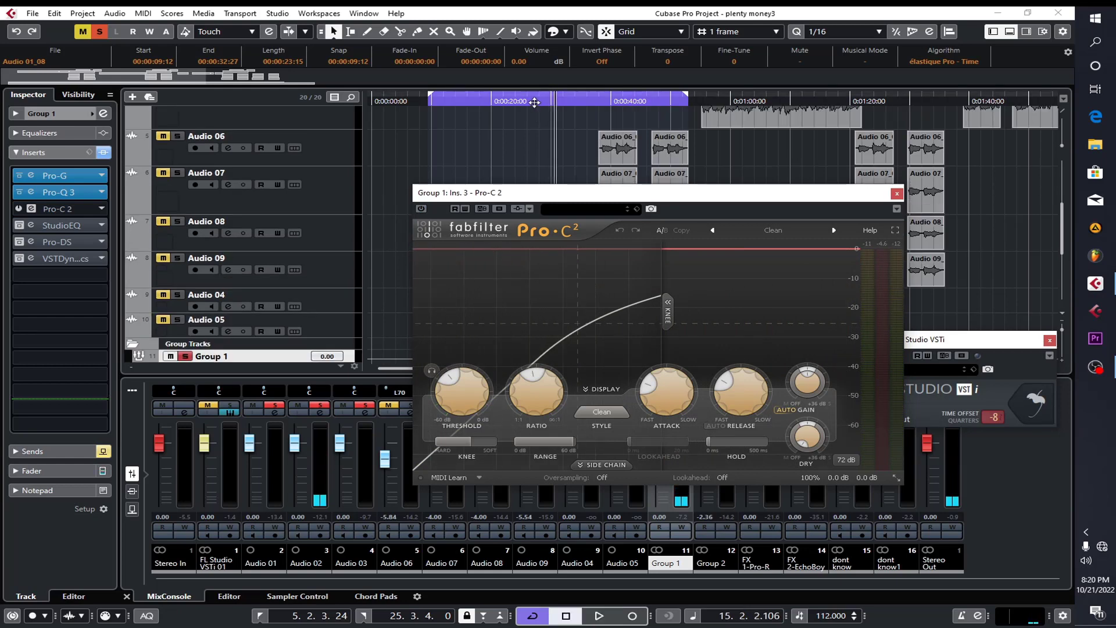
click(534, 102)
key(space)
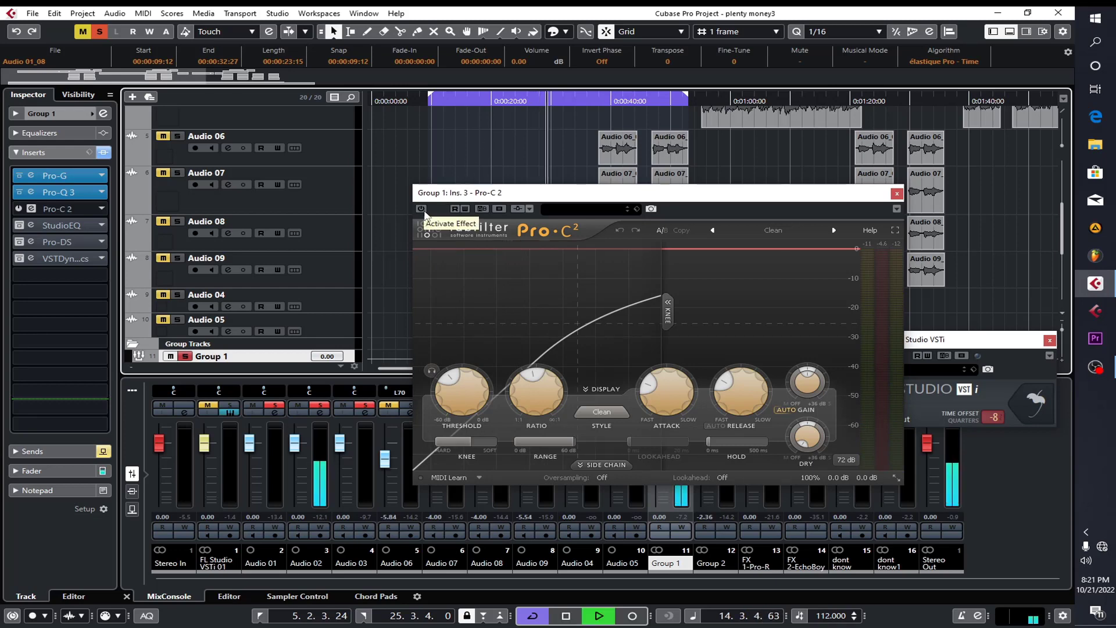
- Reactivate Pro-C 2 and replay the compressed vocal from about 26 seconds
key(space)
click(421, 209)
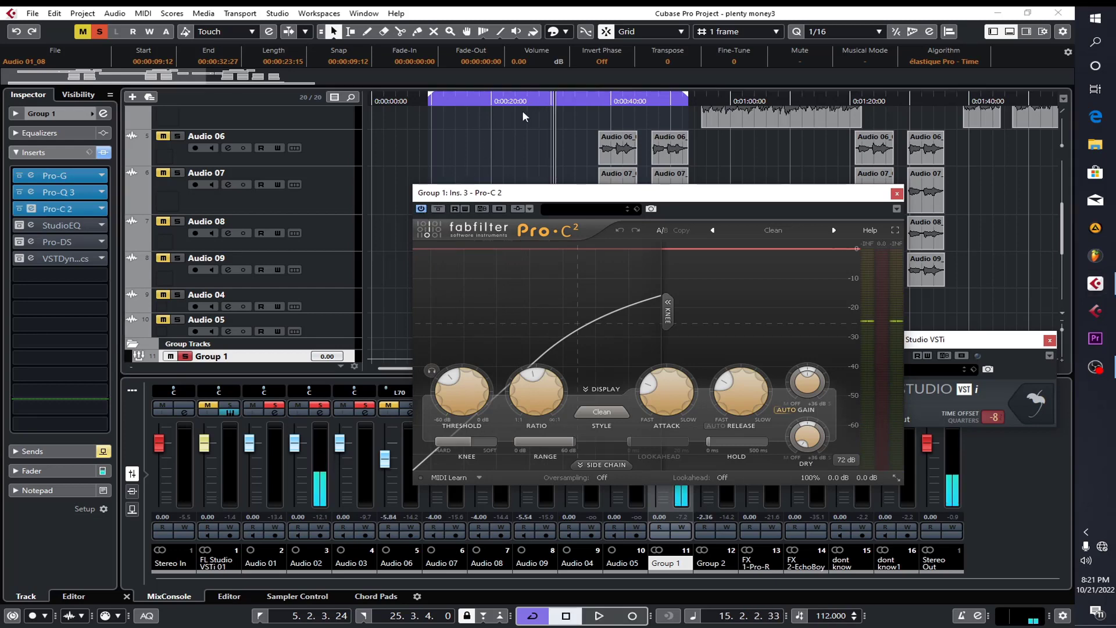
click(526, 101)
key(space)
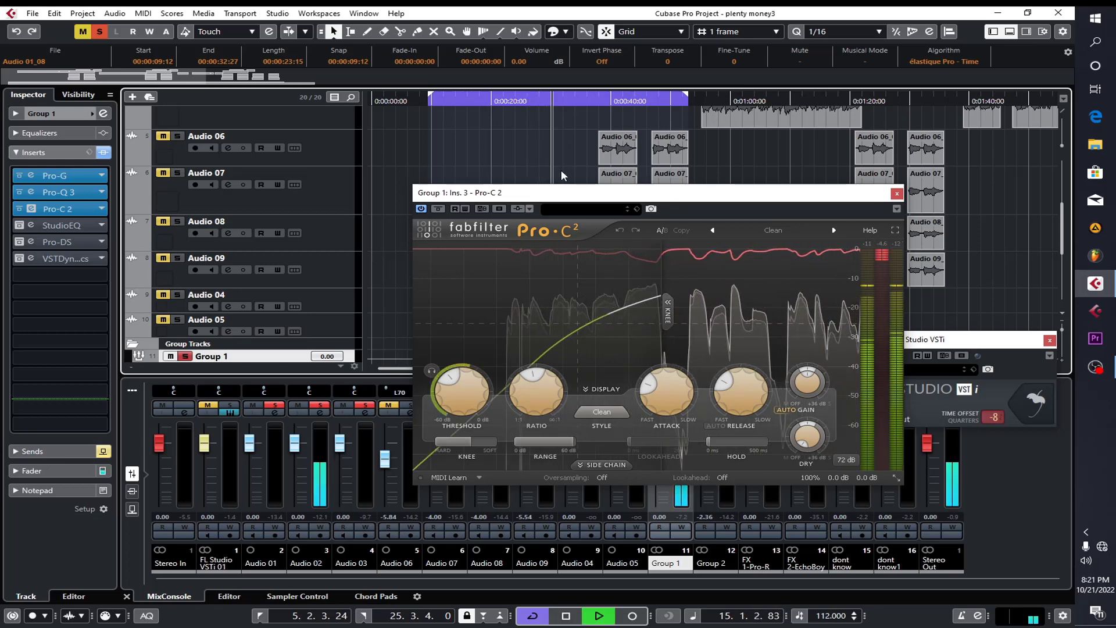
key(space)
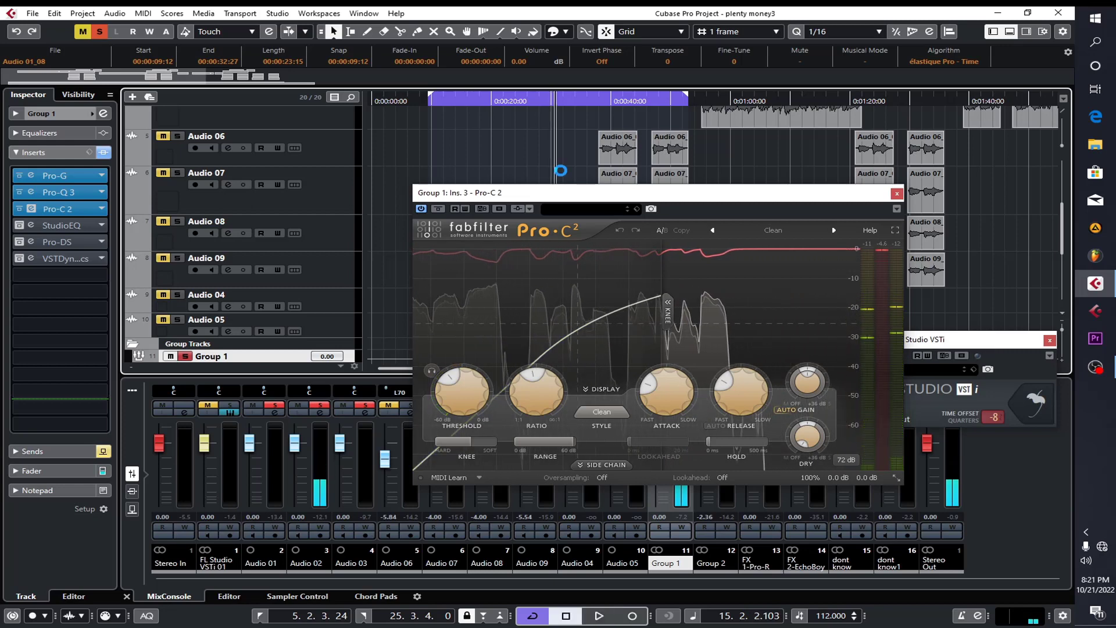
- Review Pro-C 2's ratio, attack, release and threshold settings, and close the compressor
mouse_move(542, 381)
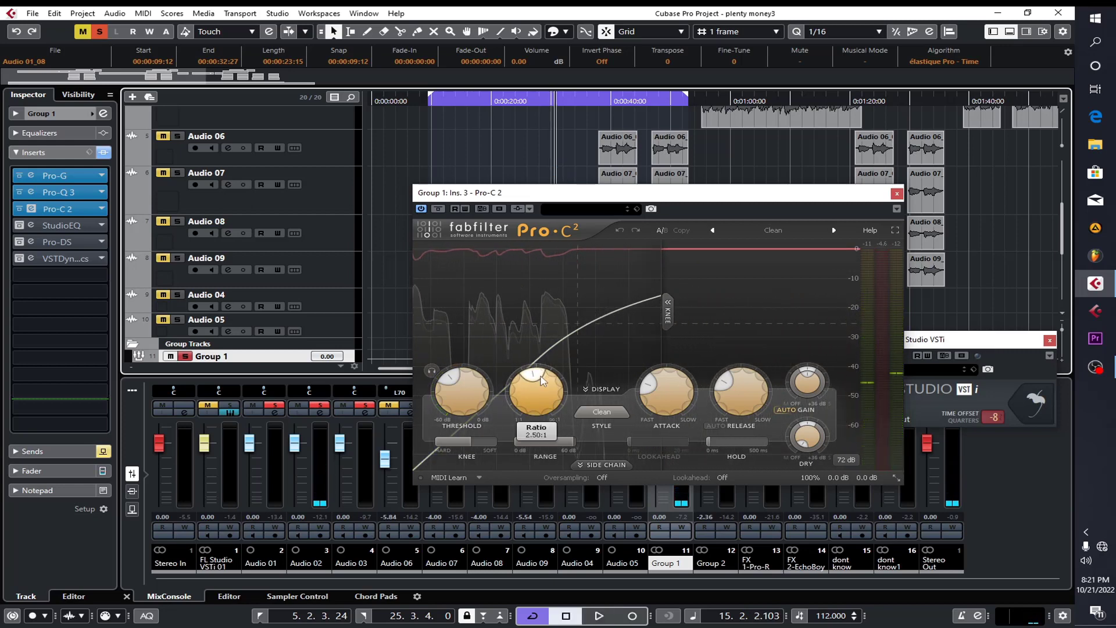
mouse_move(649, 394)
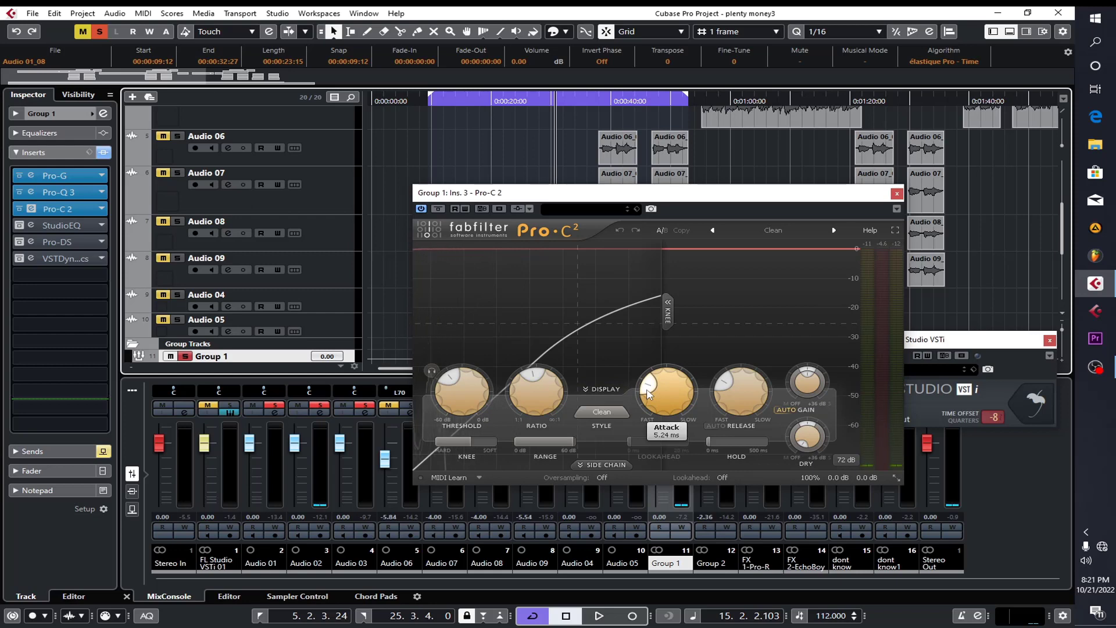
mouse_move(730, 393)
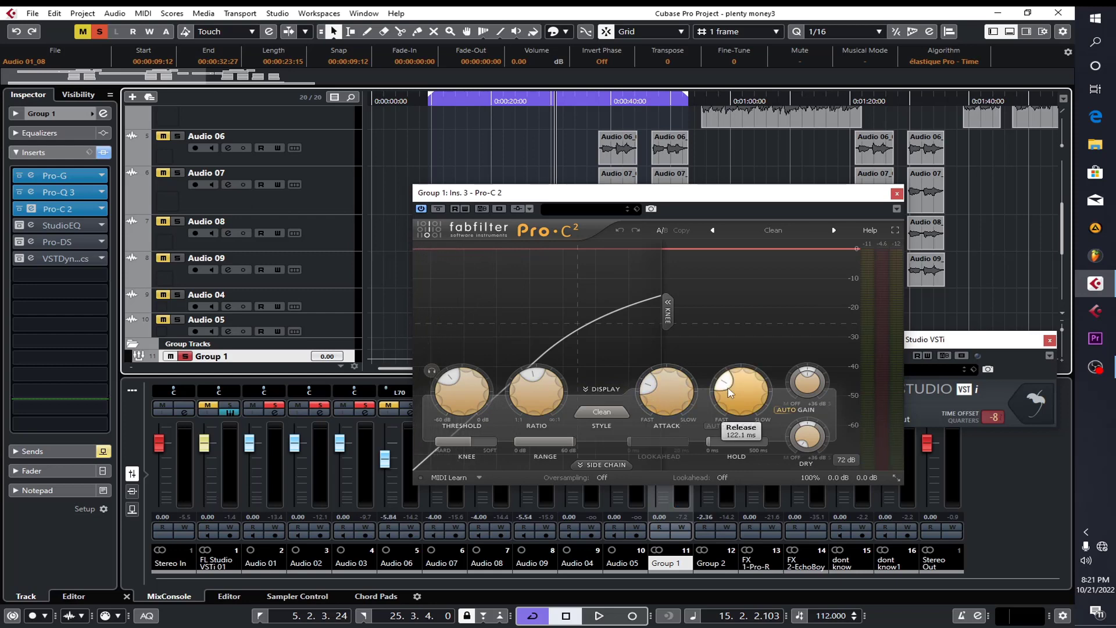
mouse_move(447, 381)
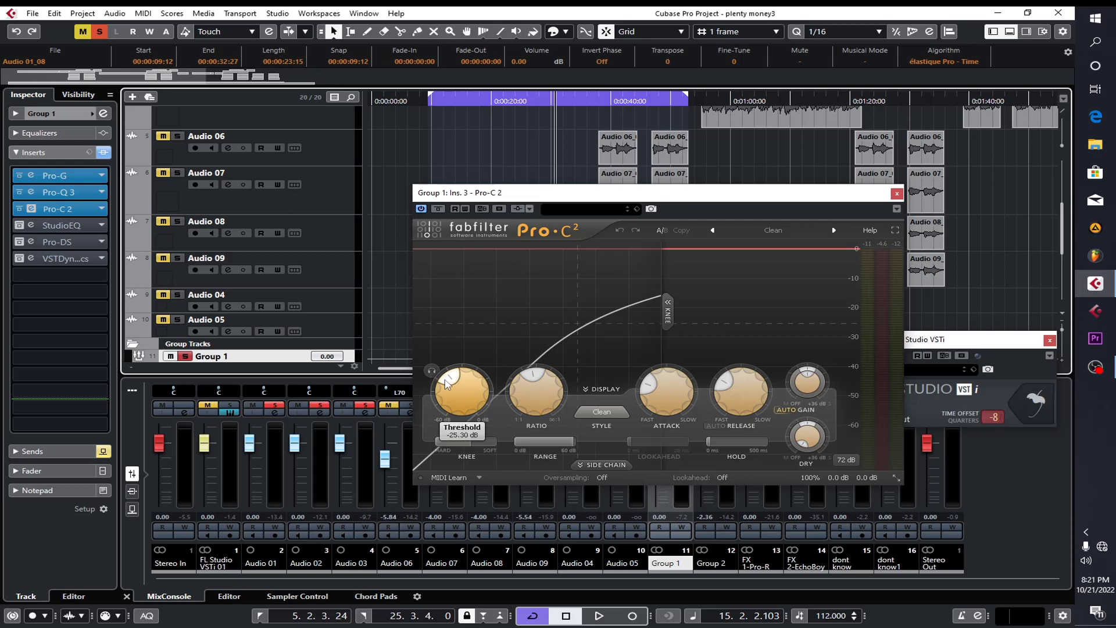
click(897, 194)
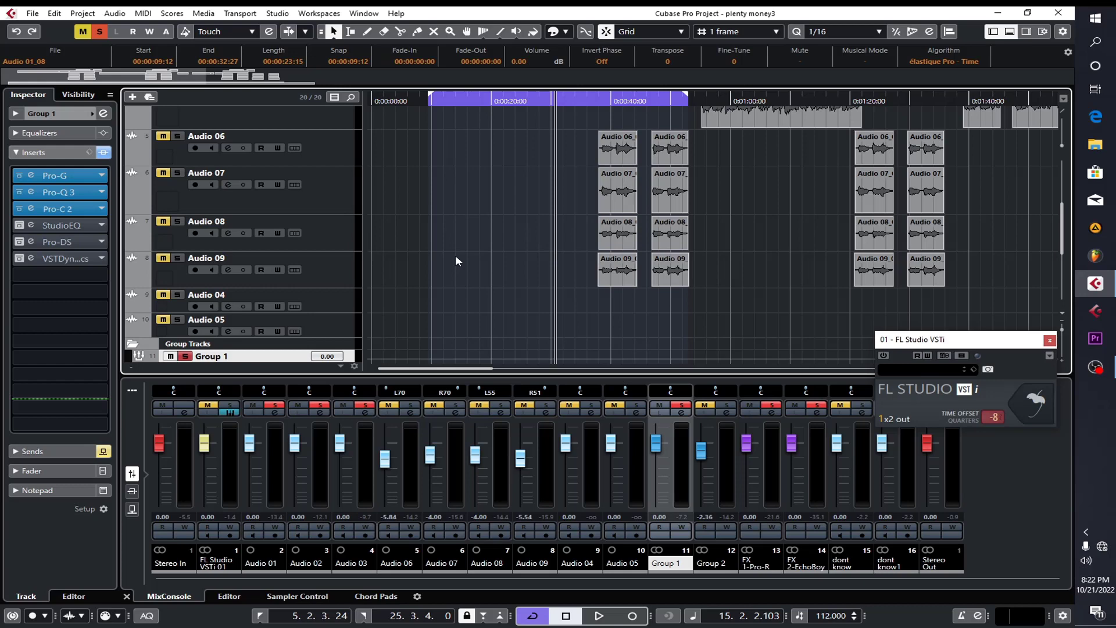
- Reactivate and open Group 1's StudioEQ insert, positioning its window below the timeline ruler
click(22, 226)
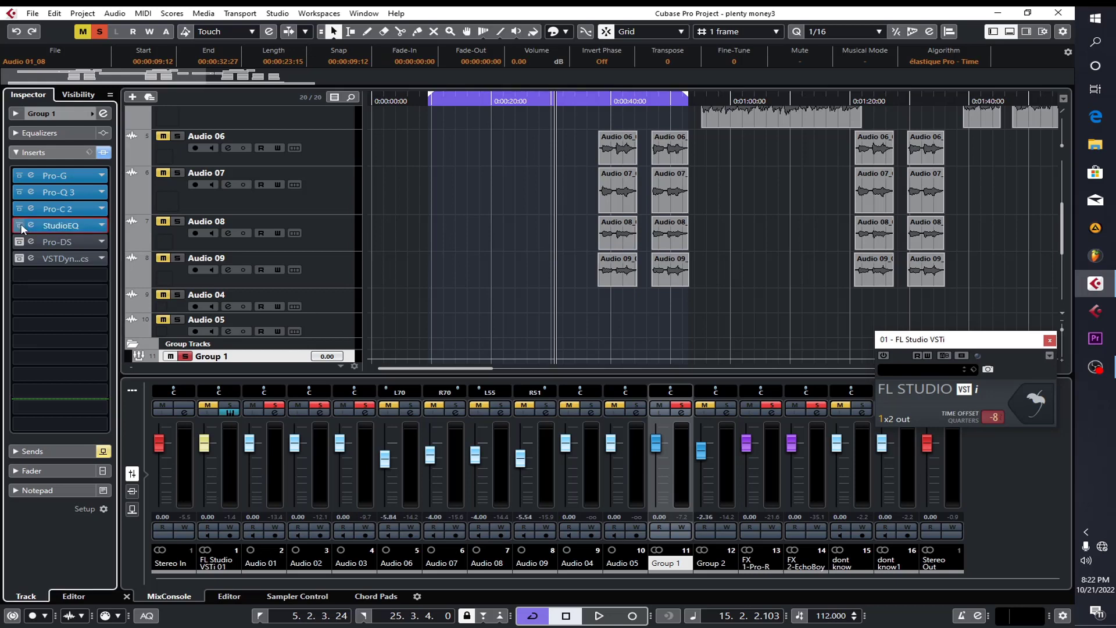
click(51, 225)
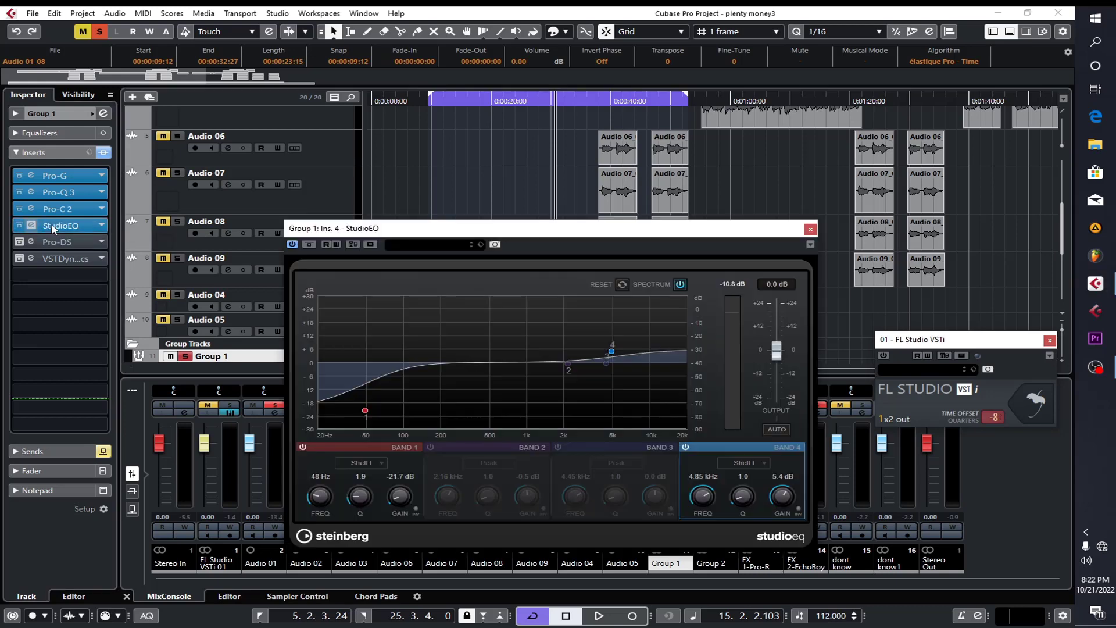
drag(659, 232, 747, 217)
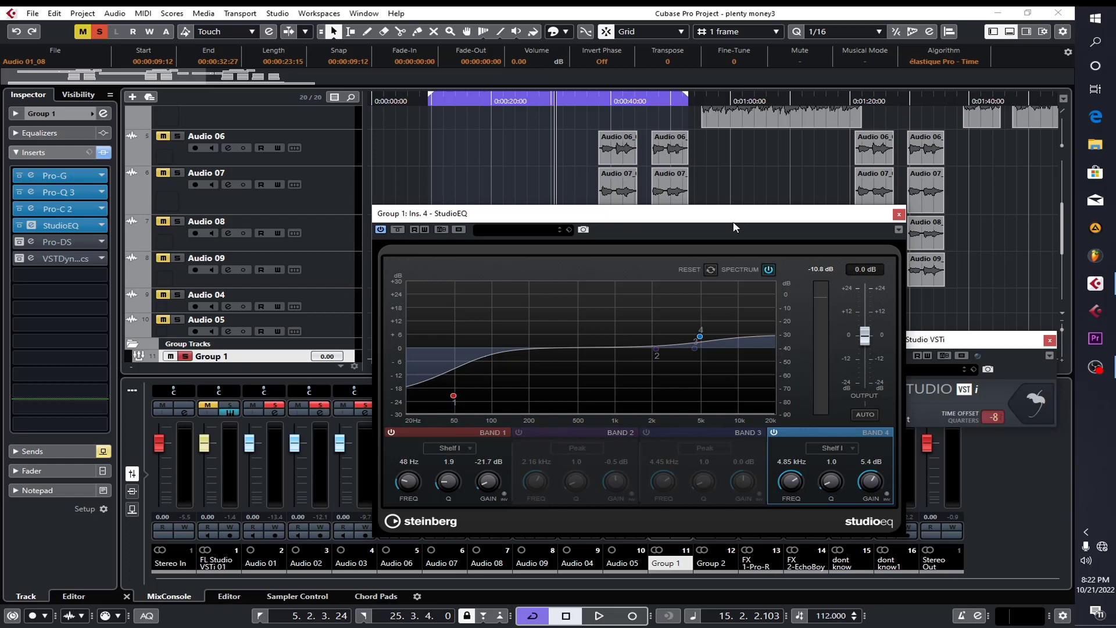
- Deactivate StudioEQ and play the vocal from about 20 seconds without it
click(497, 103)
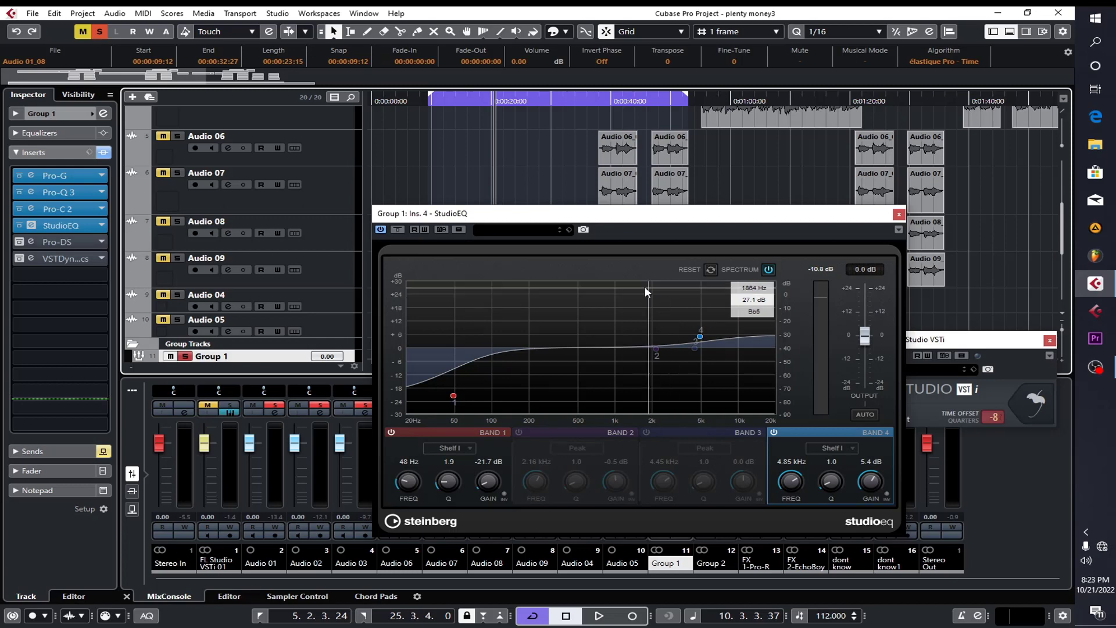
click(381, 229)
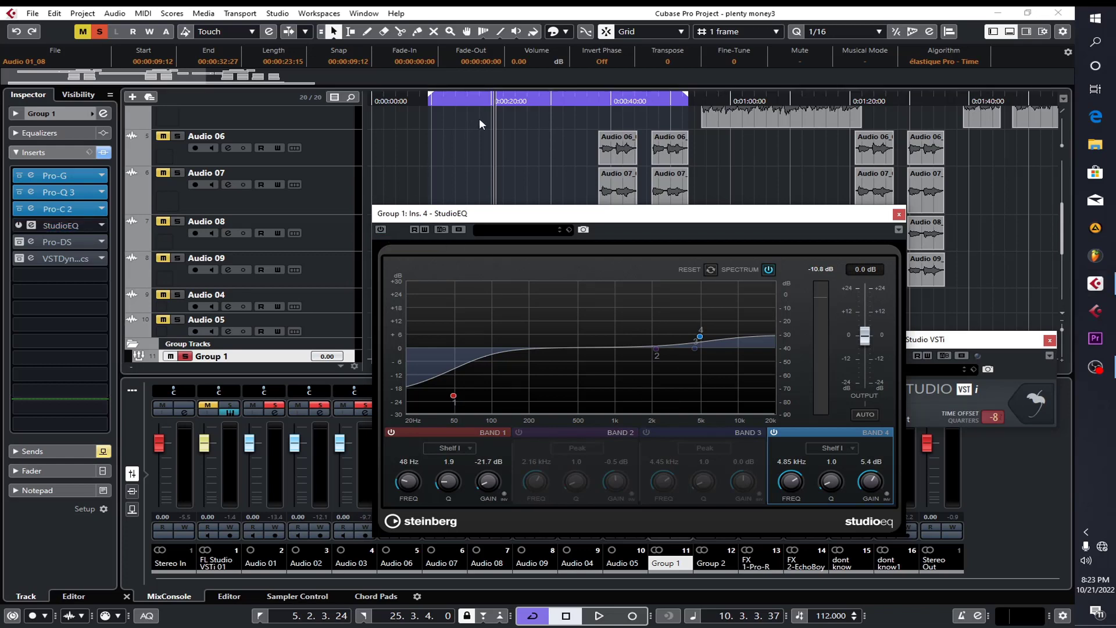
key(space)
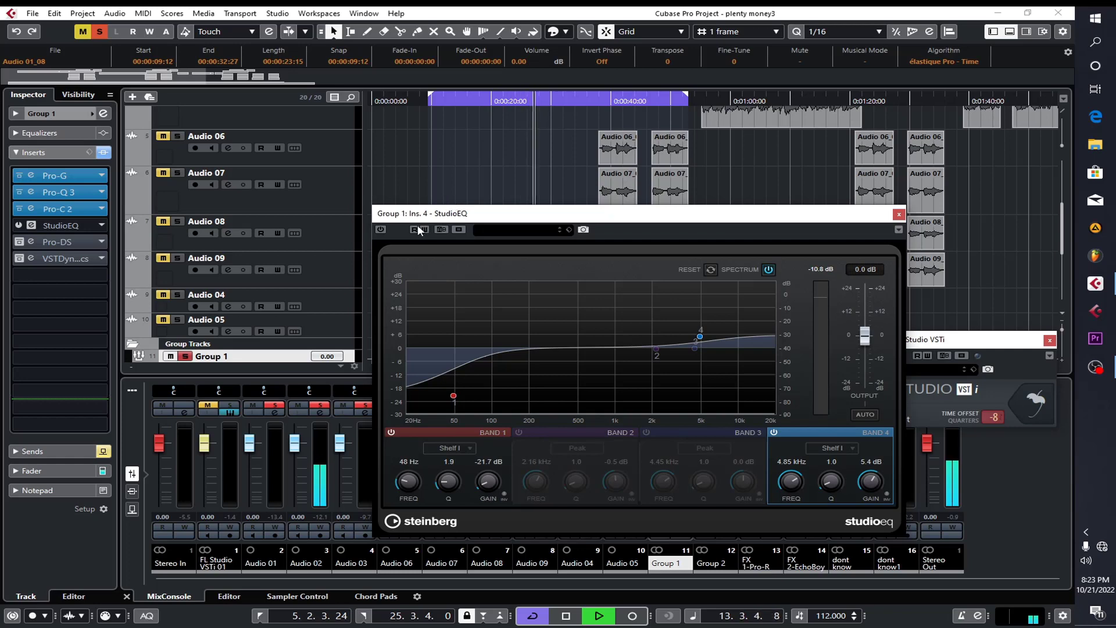
key(space)
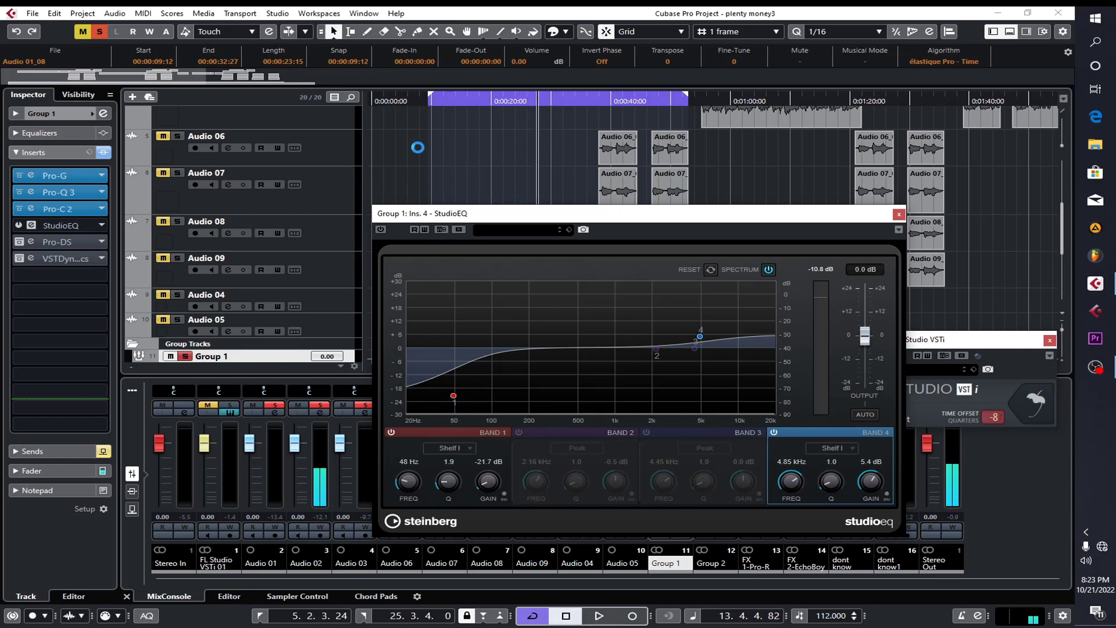
- Replay the vocal from about 20 seconds, switching StudioEQ on and off to compare, leave it active and close it
click(497, 103)
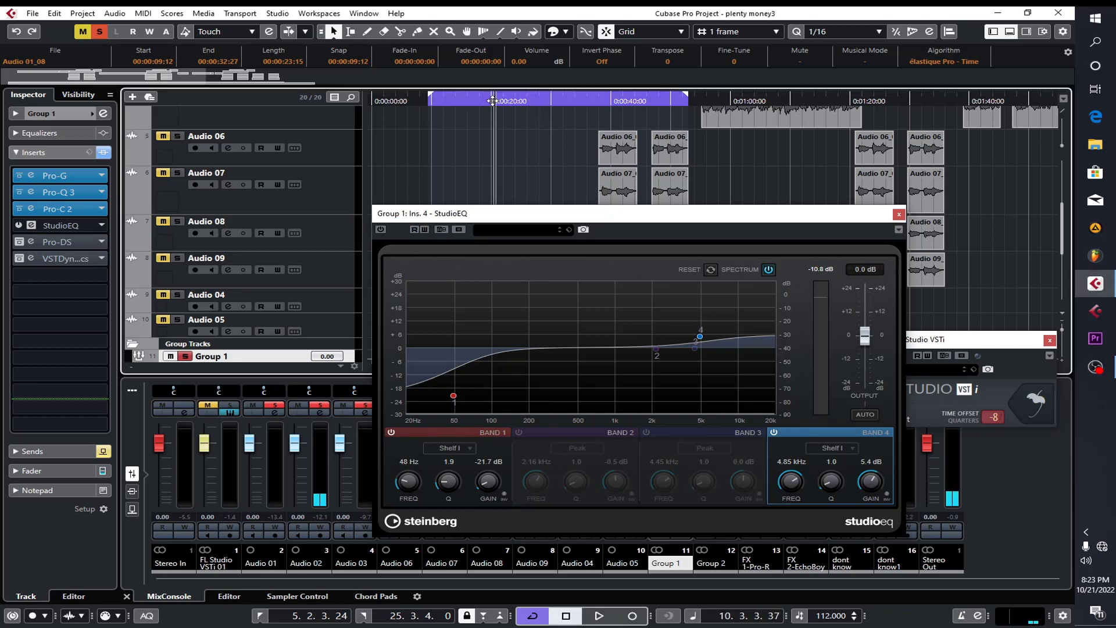
click(380, 229)
key(space)
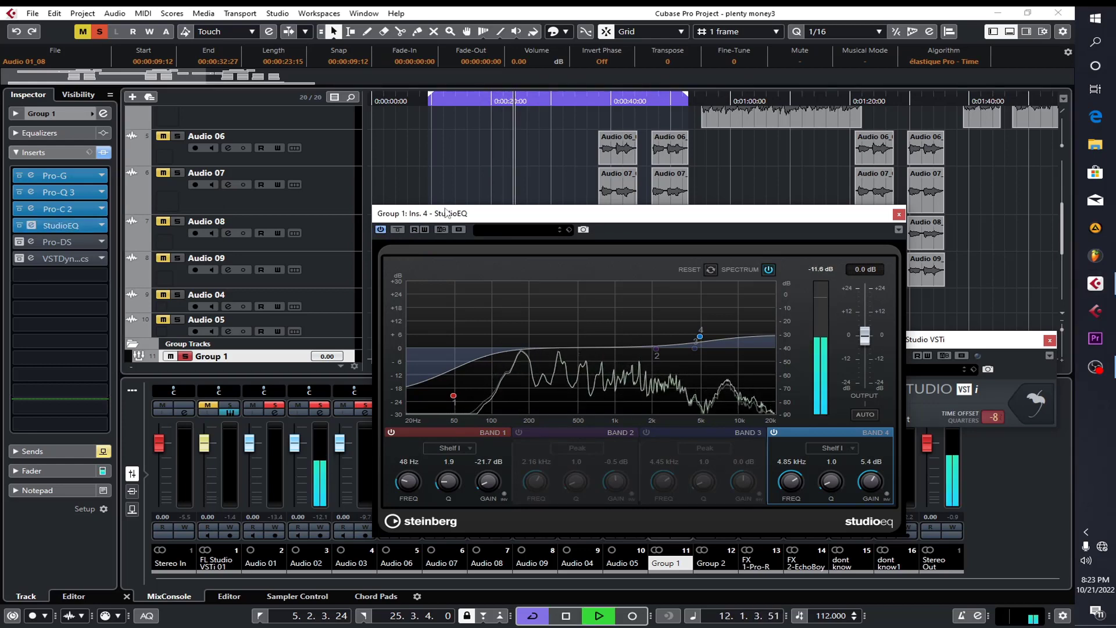
click(381, 230)
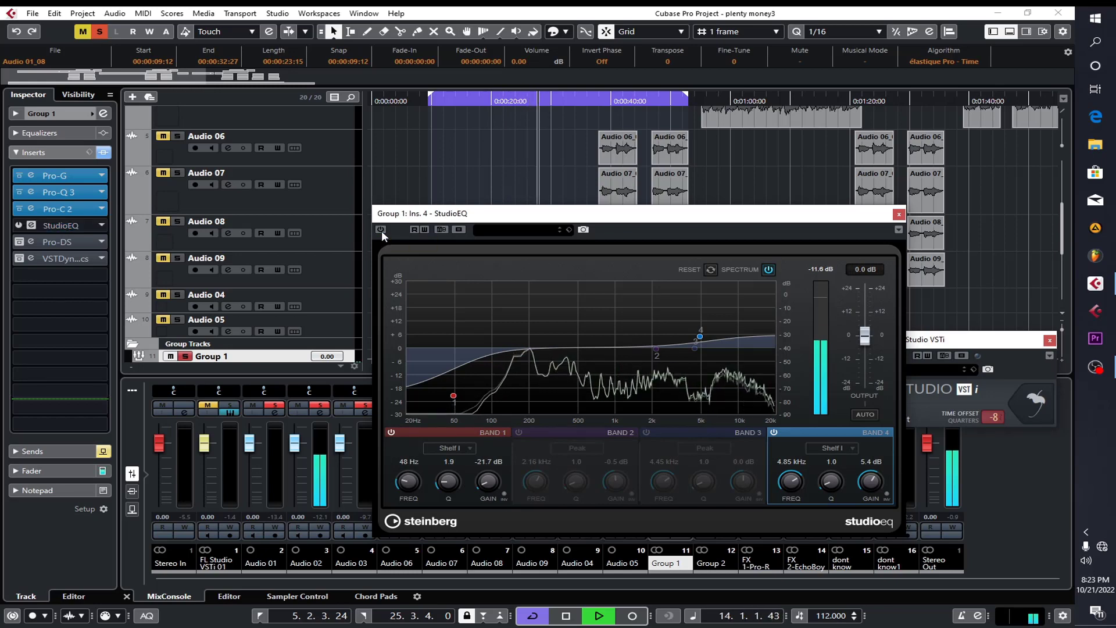
click(381, 230)
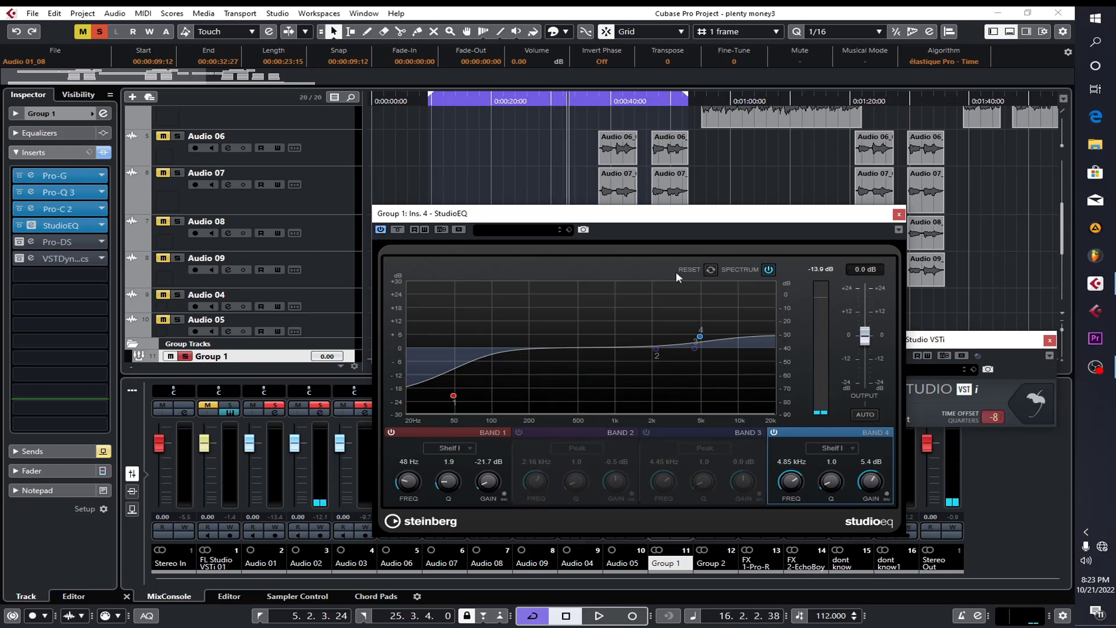
click(899, 214)
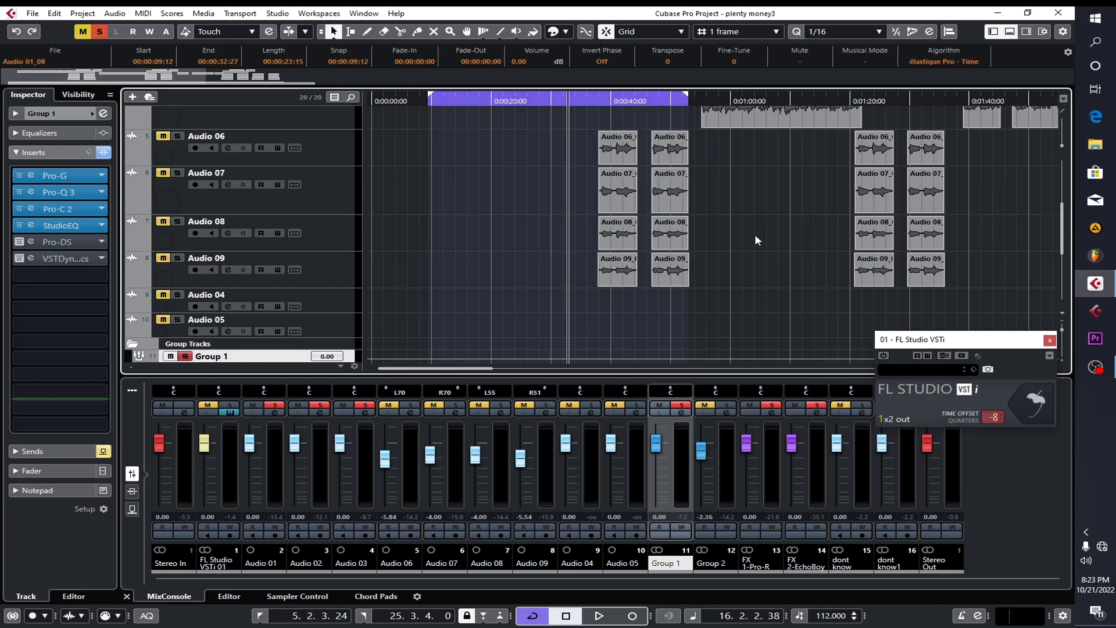
- Enable and open Group 1's Pro-DS de-esser, and deactivate its effect within the plug-in window
scroll(754, 234, down, 3)
scroll(755, 234, up, 3)
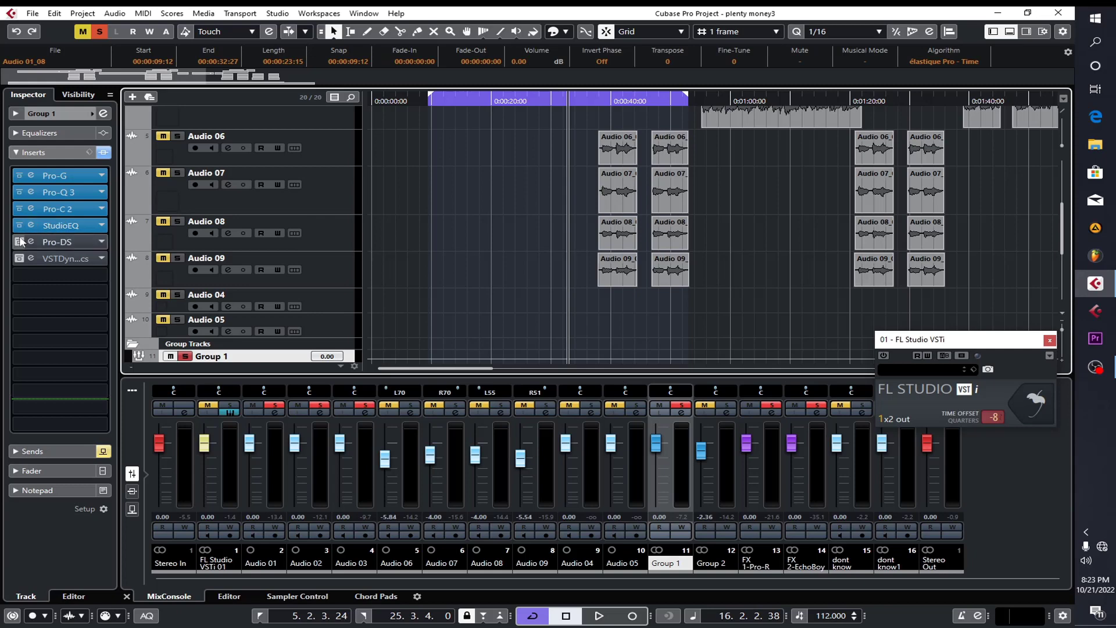
click(64, 242)
click(64, 242)
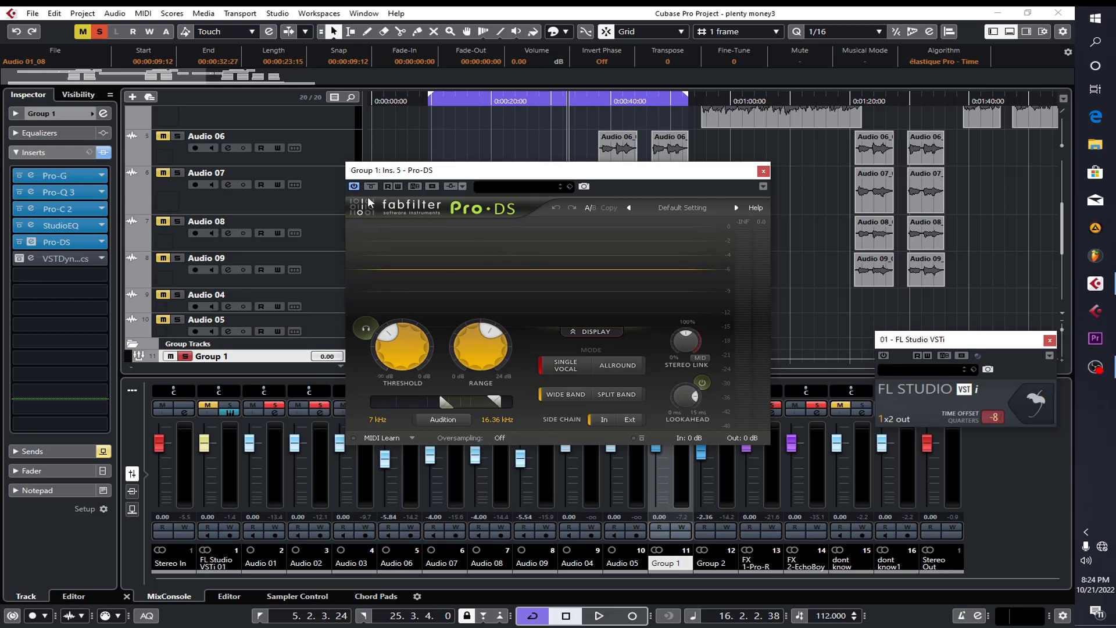
click(354, 186)
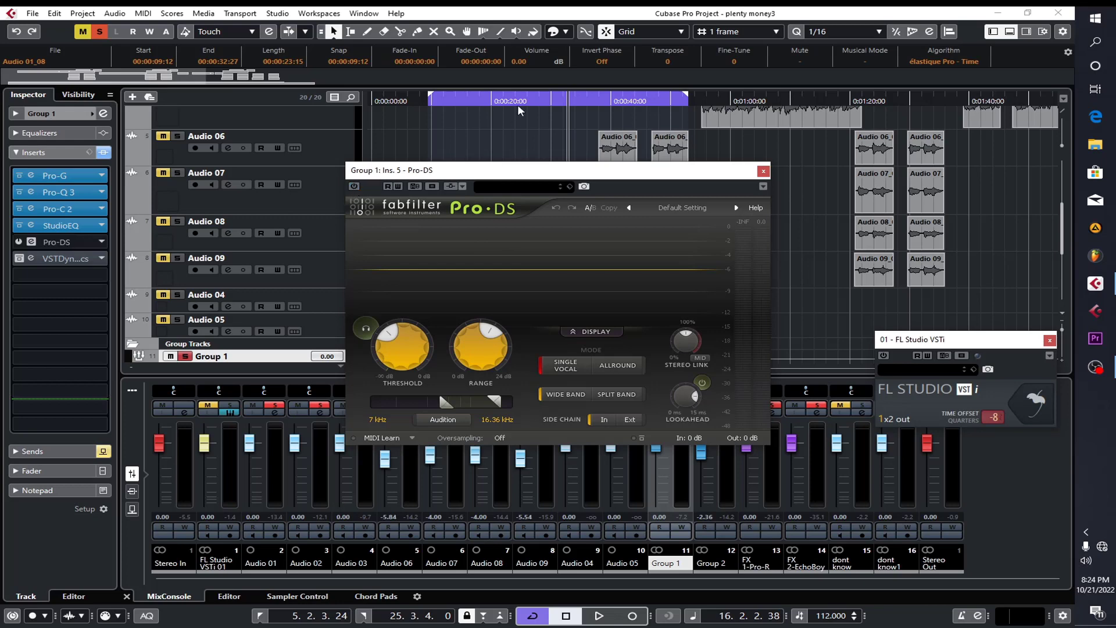
- Play the vocal from about 20 seconds with Pro-DS off, stop playback and reactivate the de-esser
key(space)
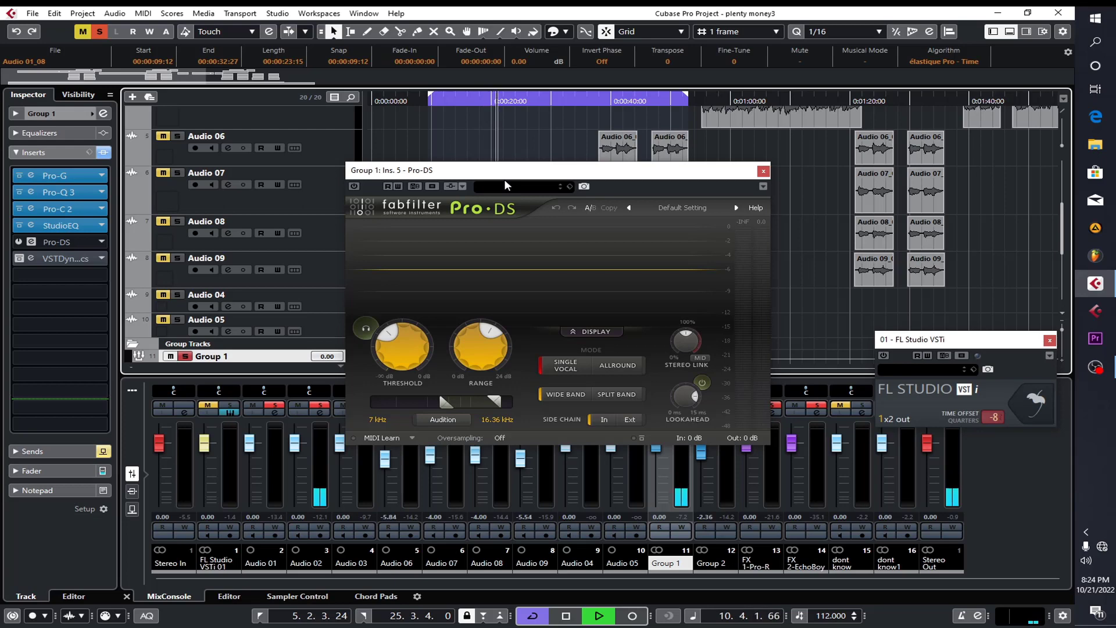
key(space)
click(354, 187)
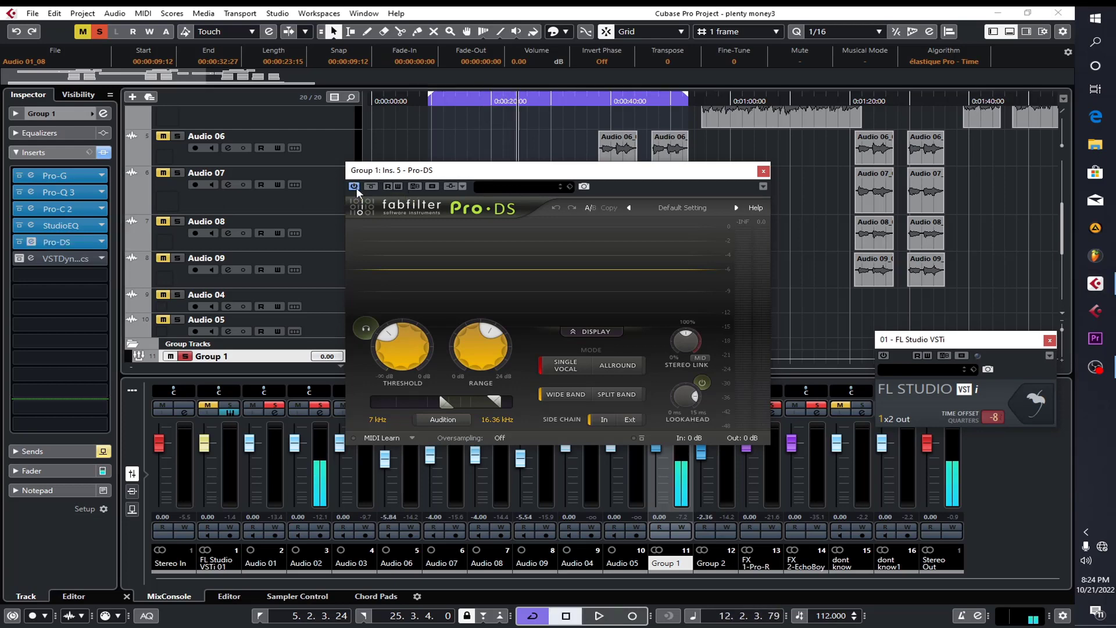
- Resume playback and switch Pro-DS off and on to compare, leave it active, close its window and stop
key(space)
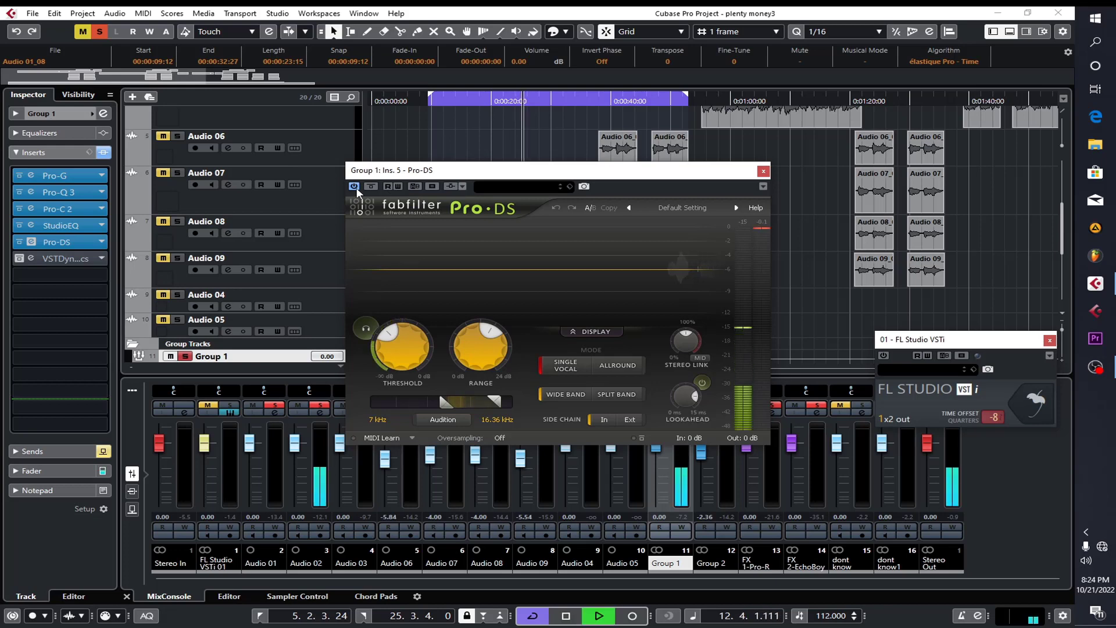
click(355, 187)
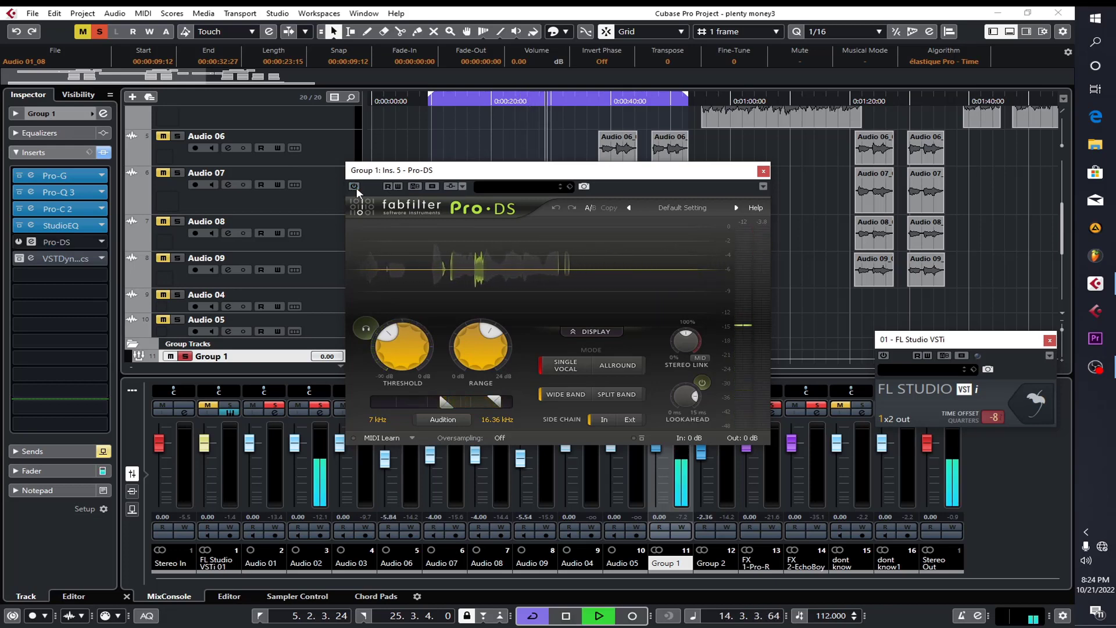
click(355, 188)
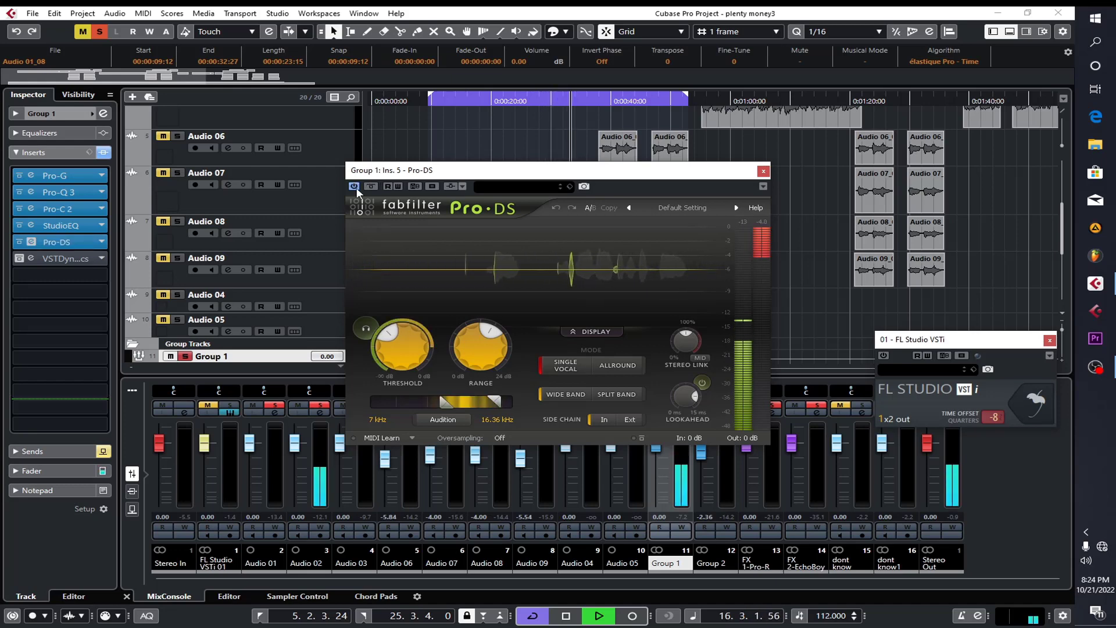
click(763, 171)
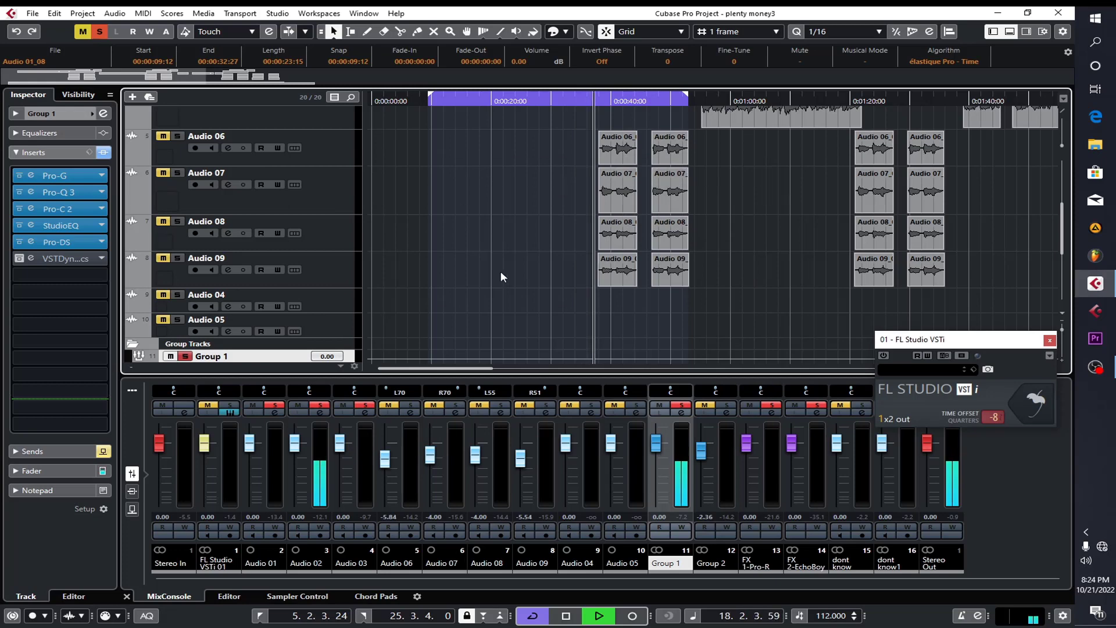
key(space)
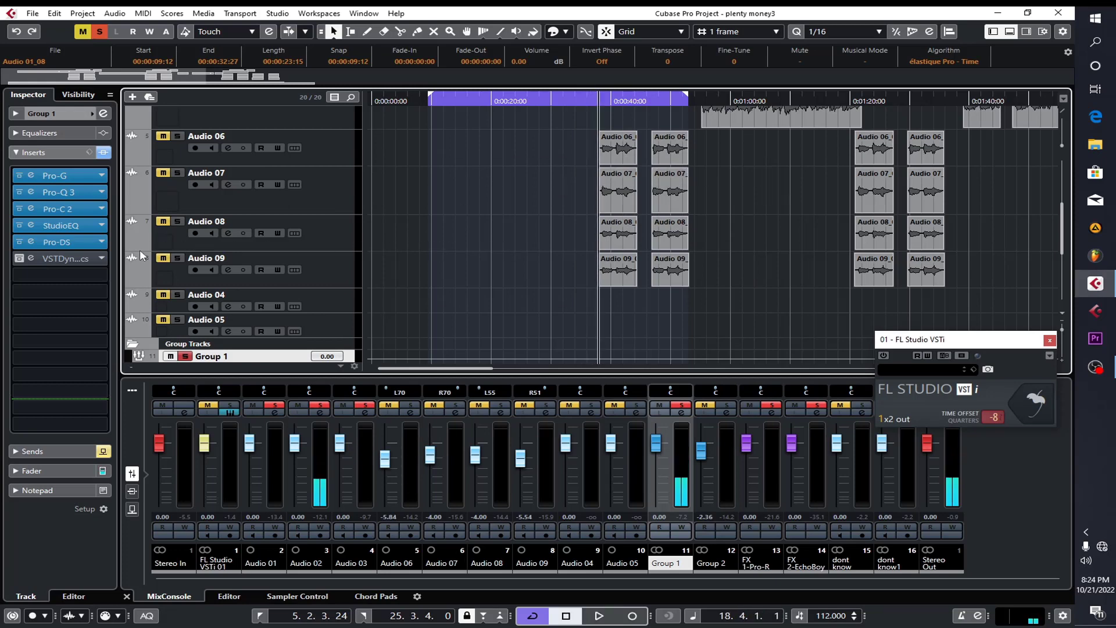
- Enable Group 1's VSTDynamics insert, view its compressor settings in the plug-in window and close it
click(39, 261)
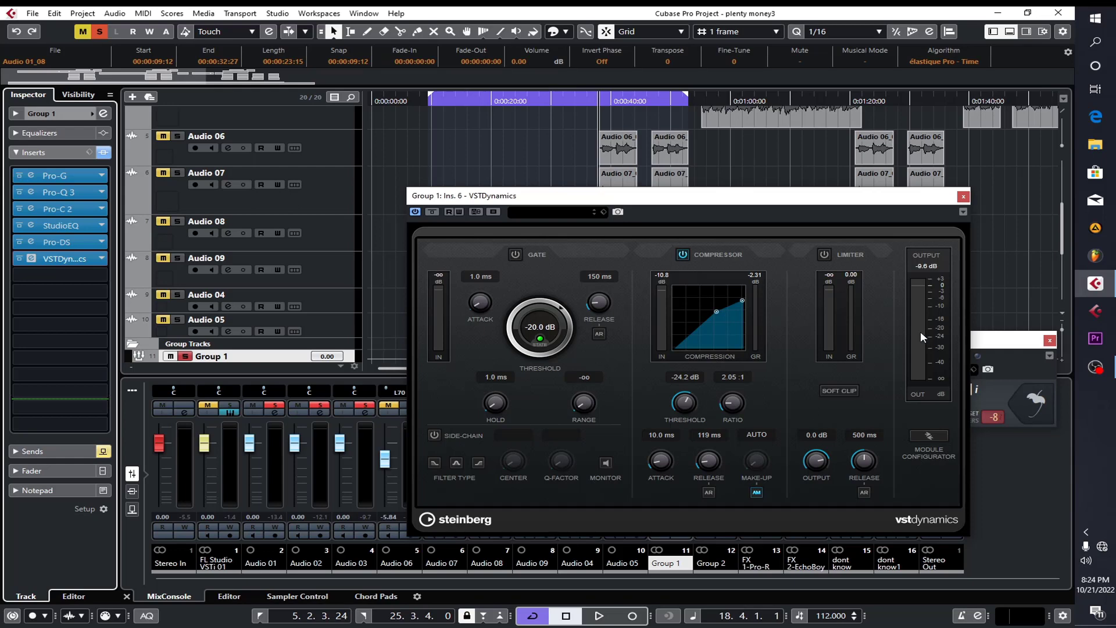
click(963, 197)
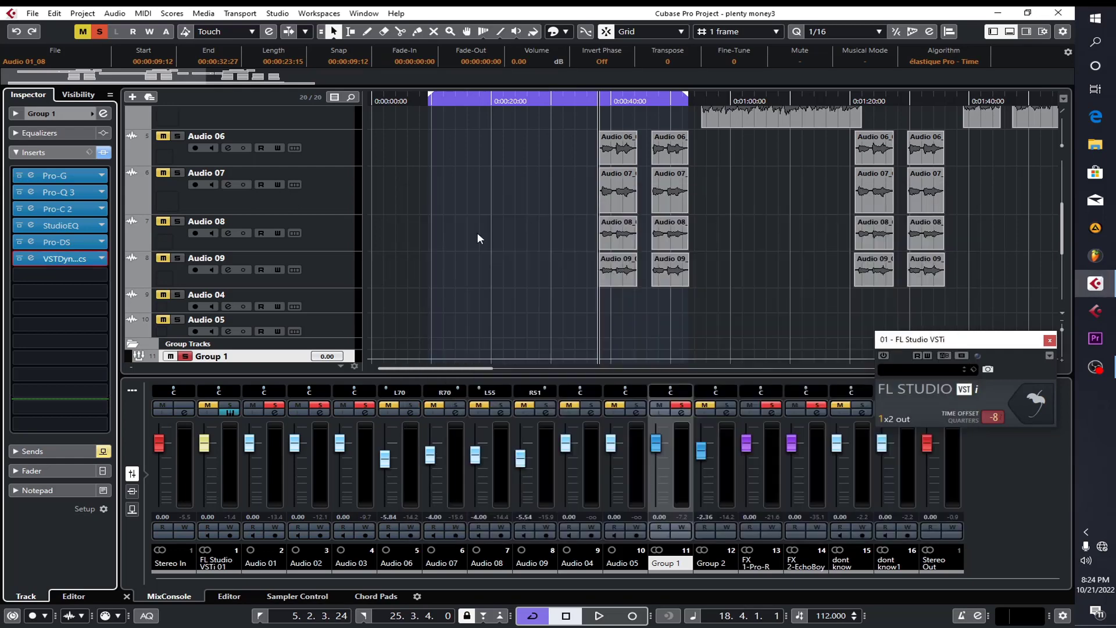
- Bypass all six Group 1 inserts, from Pro-G through VSTDynamics
click(20, 175)
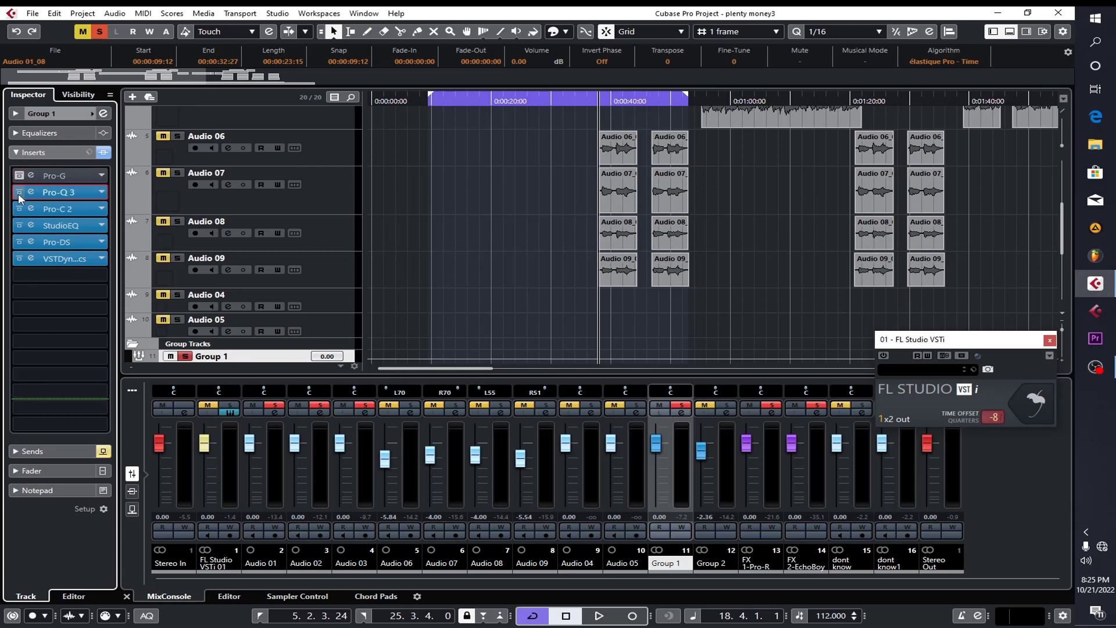
click(19, 193)
click(19, 209)
click(19, 226)
click(18, 243)
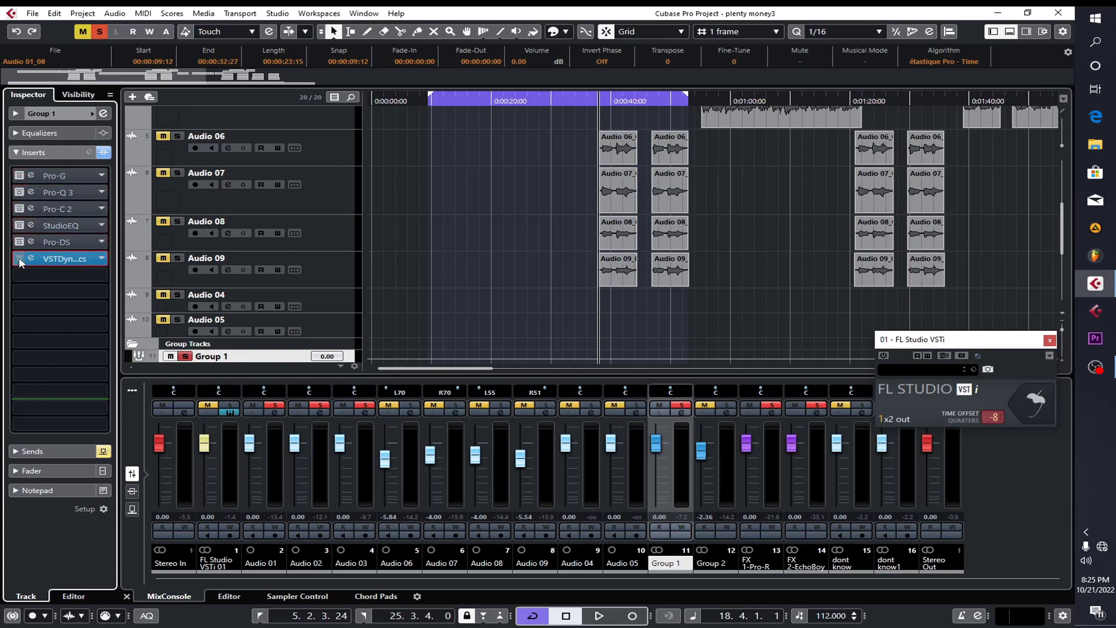
click(19, 259)
- Solo the dont know1 beat track and play it with the unprocessed vocal from about 14 seconds, stopping after listening
scroll(427, 224, down, 4)
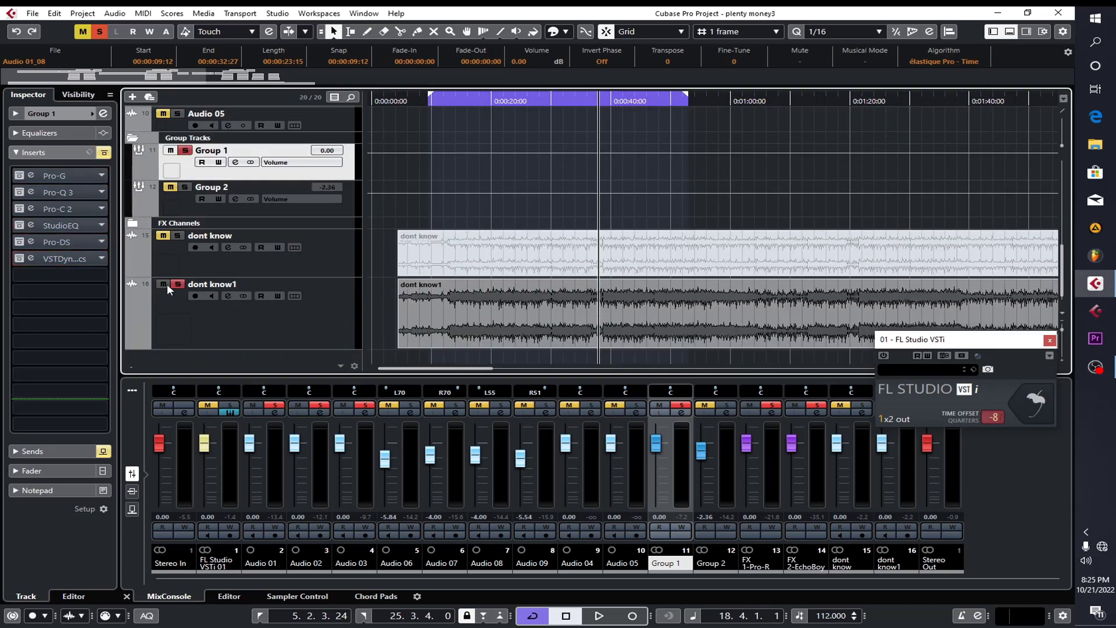
double_click(455, 103)
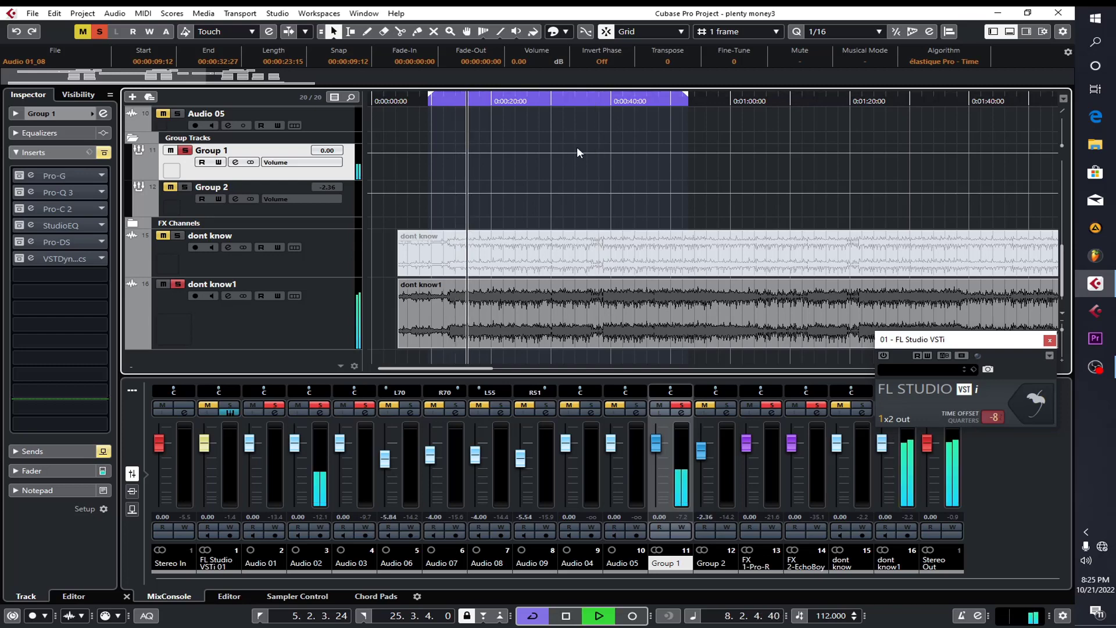
scroll(625, 144, up, 5)
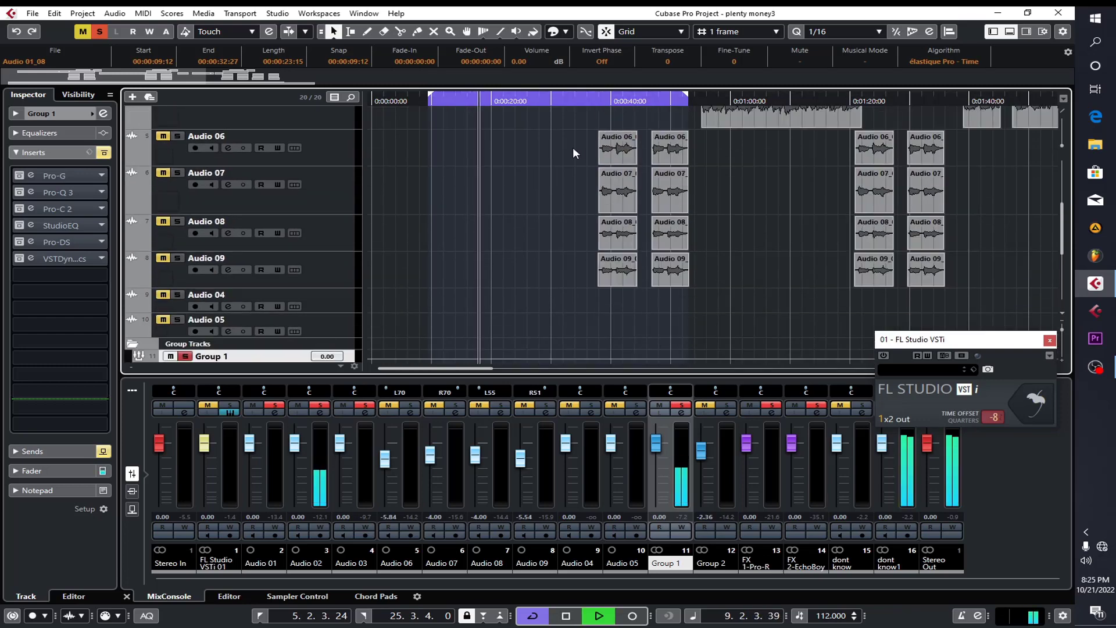
scroll(573, 152, up, 5)
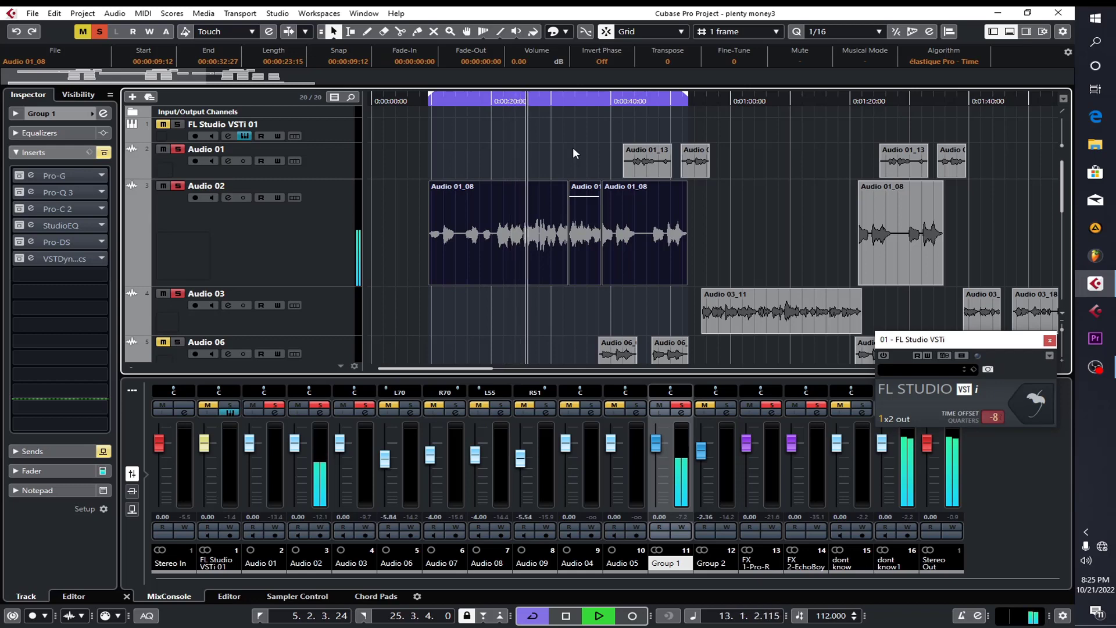
key(space)
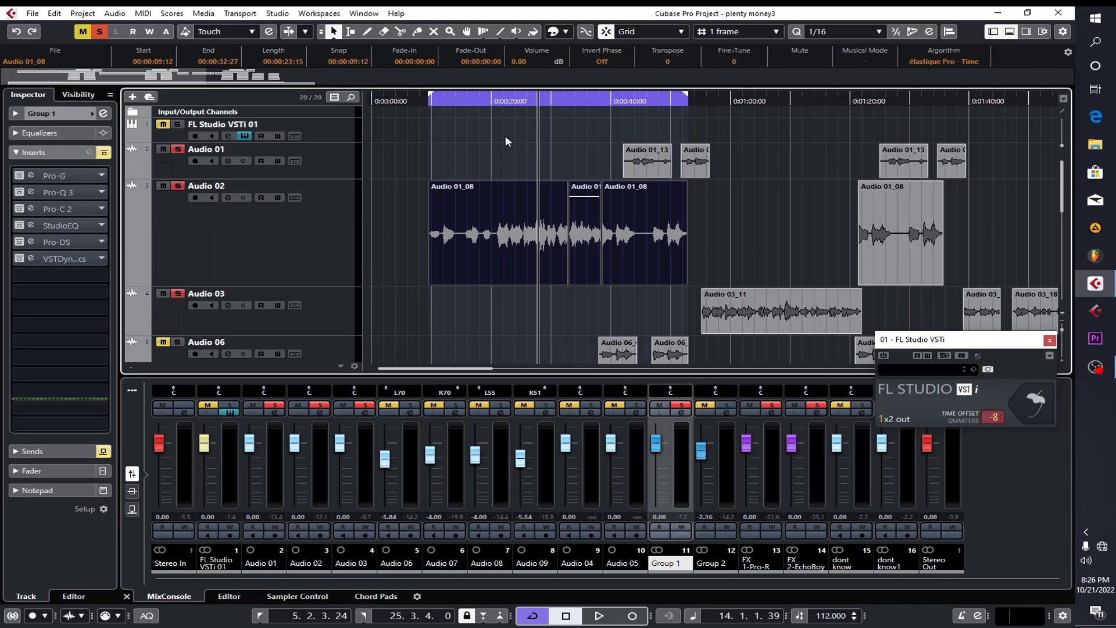
- Reactivate all six Group 1 inserts and play the processed vocal with the beat from about 20 seconds, stopping after listening
scroll(505, 134, down, 2)
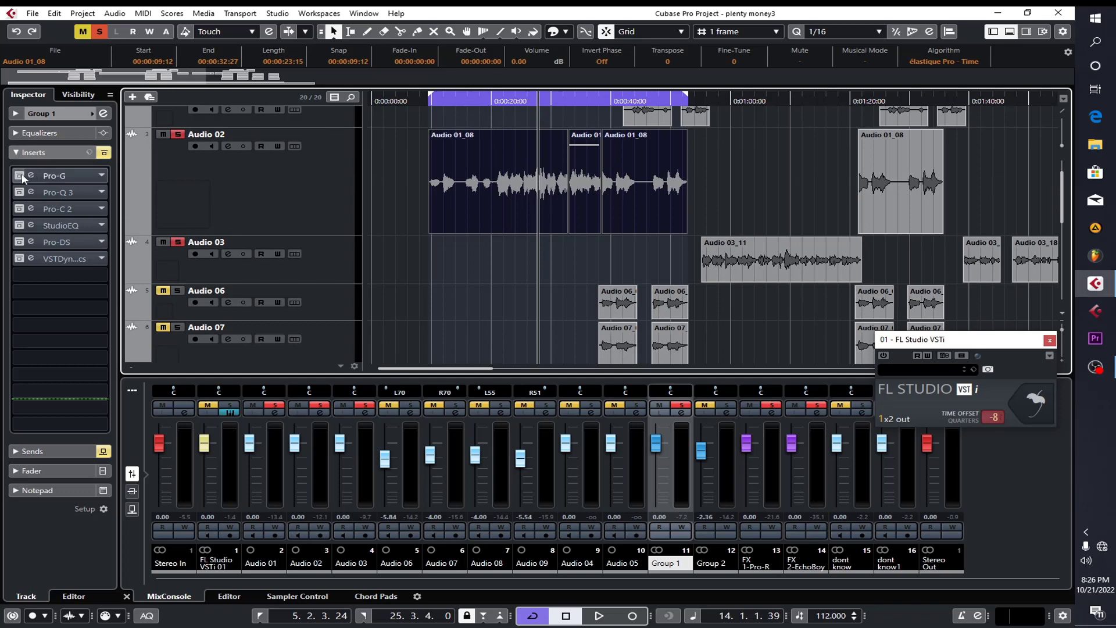
drag(24, 177, 21, 258)
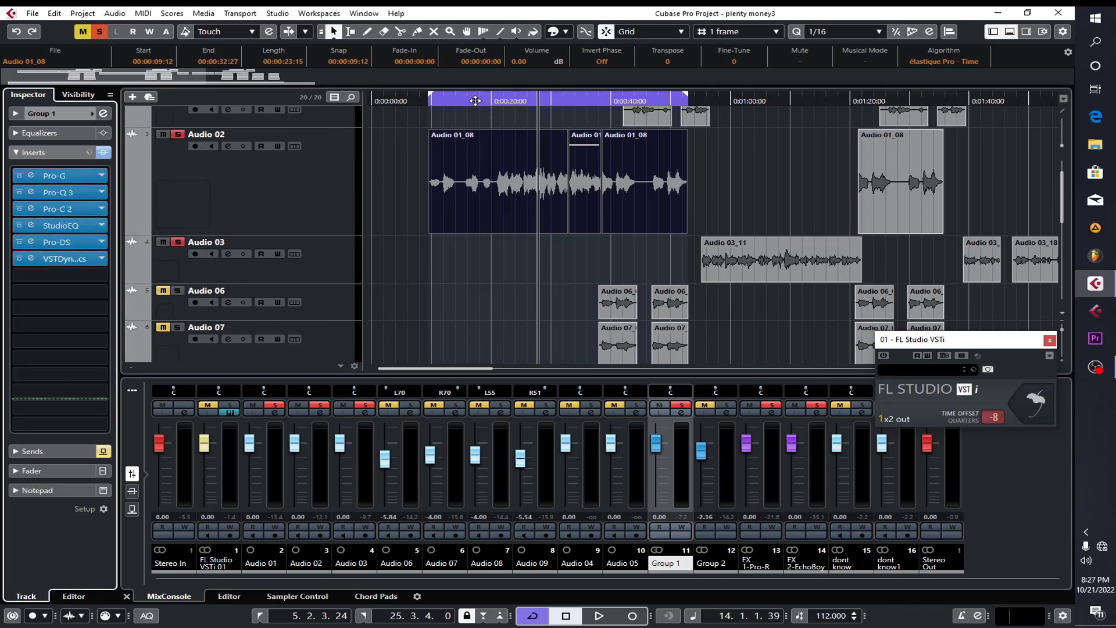
click(493, 100)
key(space)
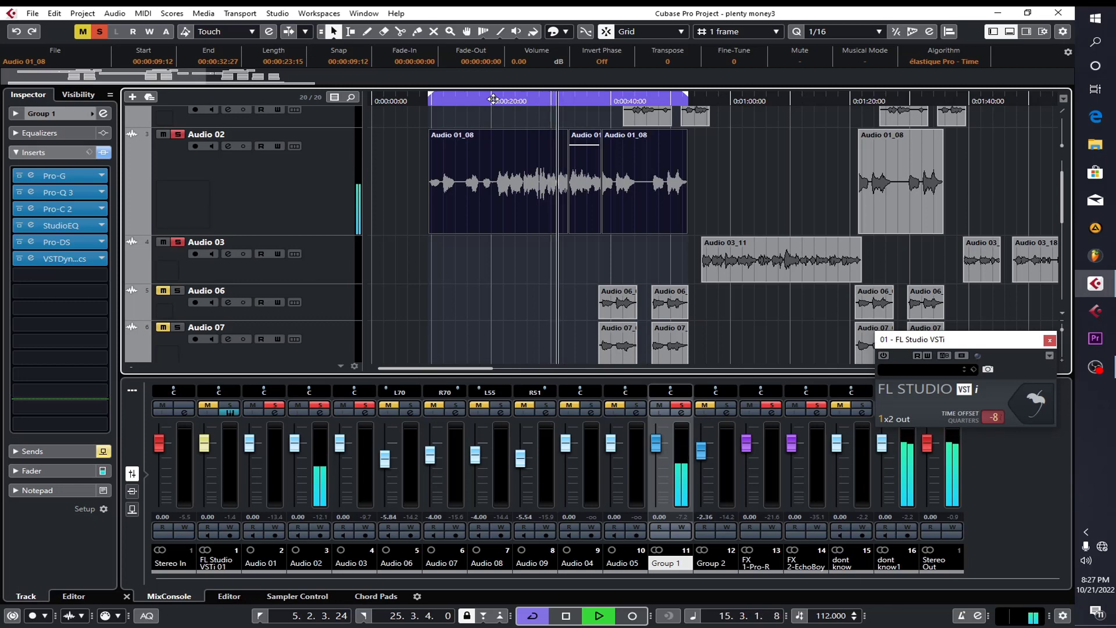
key(space)
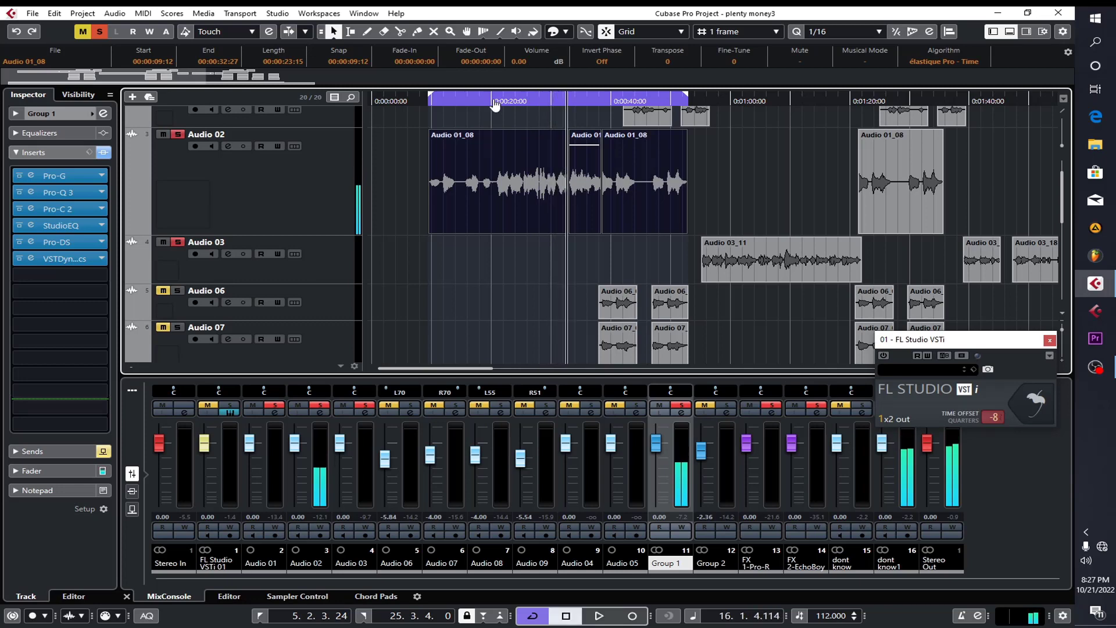
scroll(385, 203, down, 8)
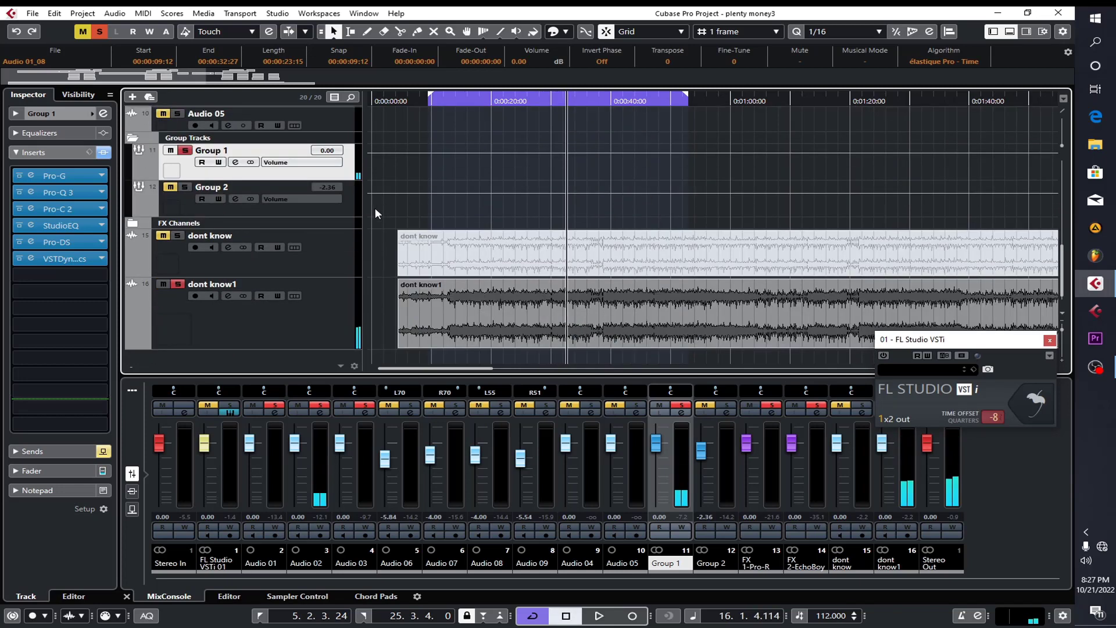
scroll(311, 253, down, 1)
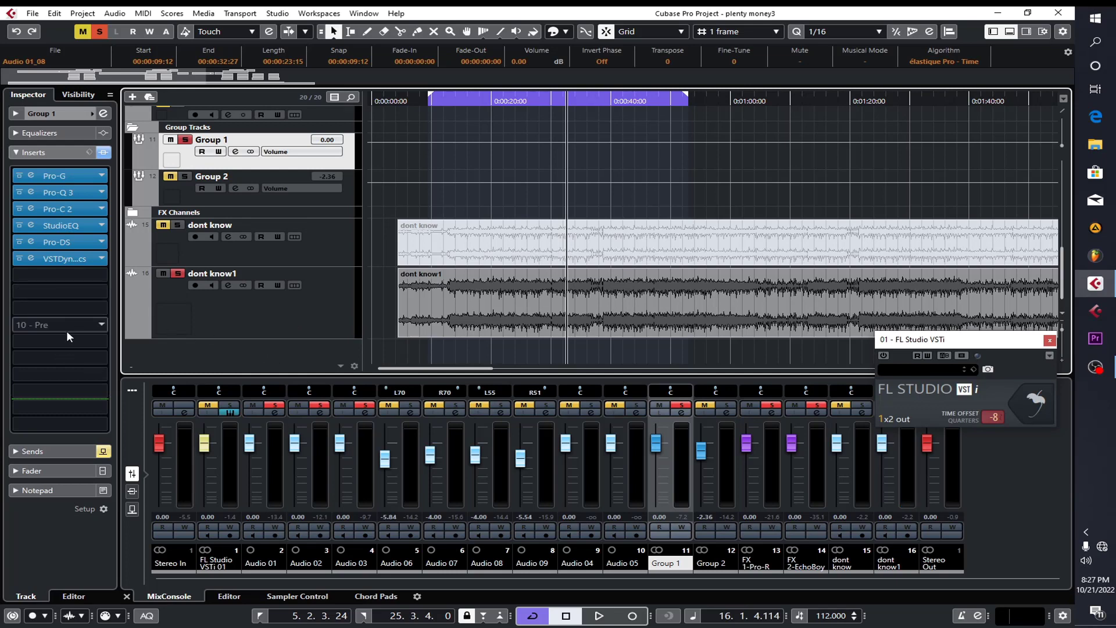
right_click(256, 357)
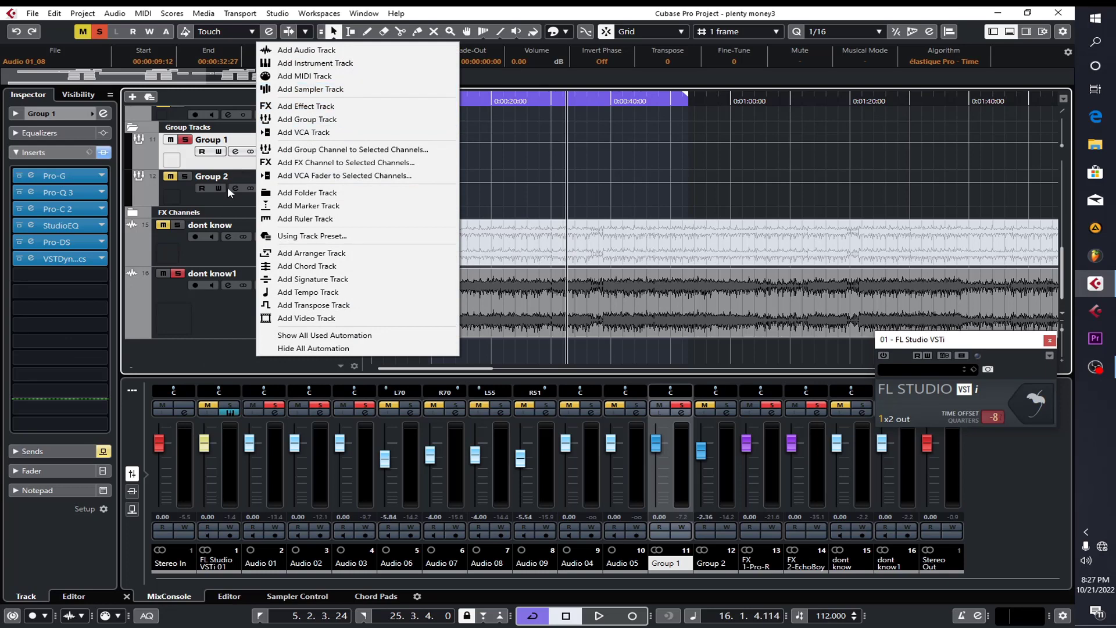
click(296, 107)
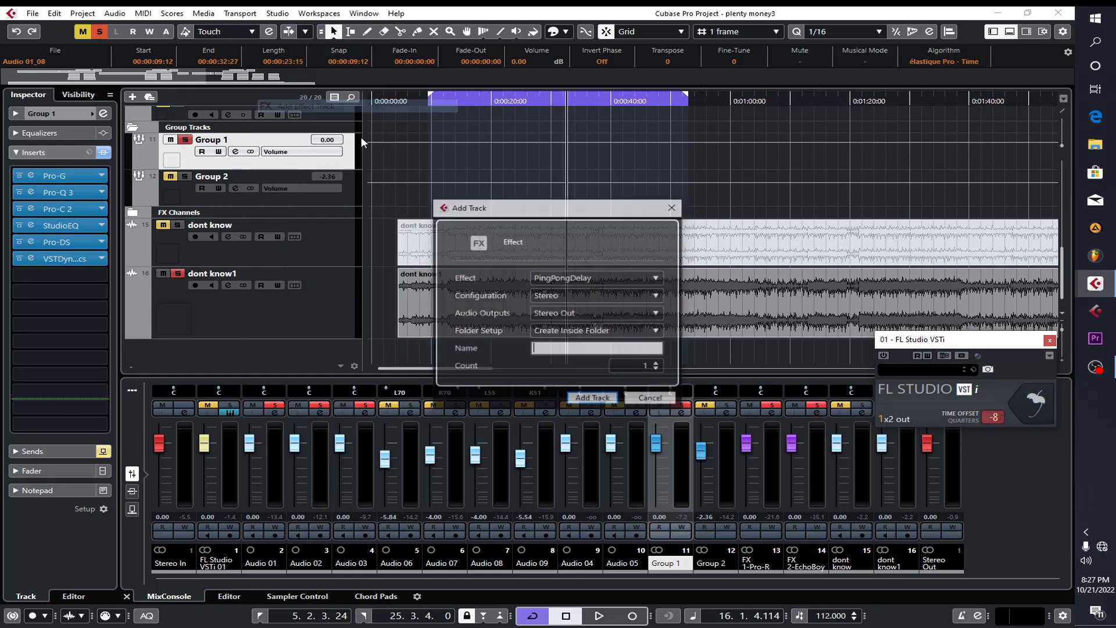
click(601, 278)
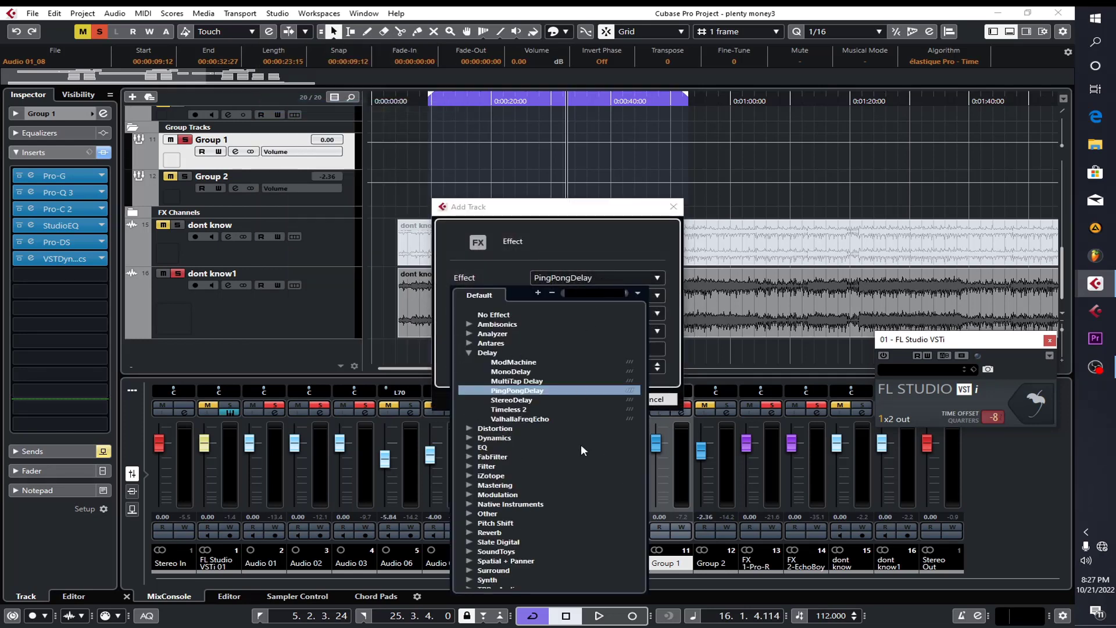
click(629, 237)
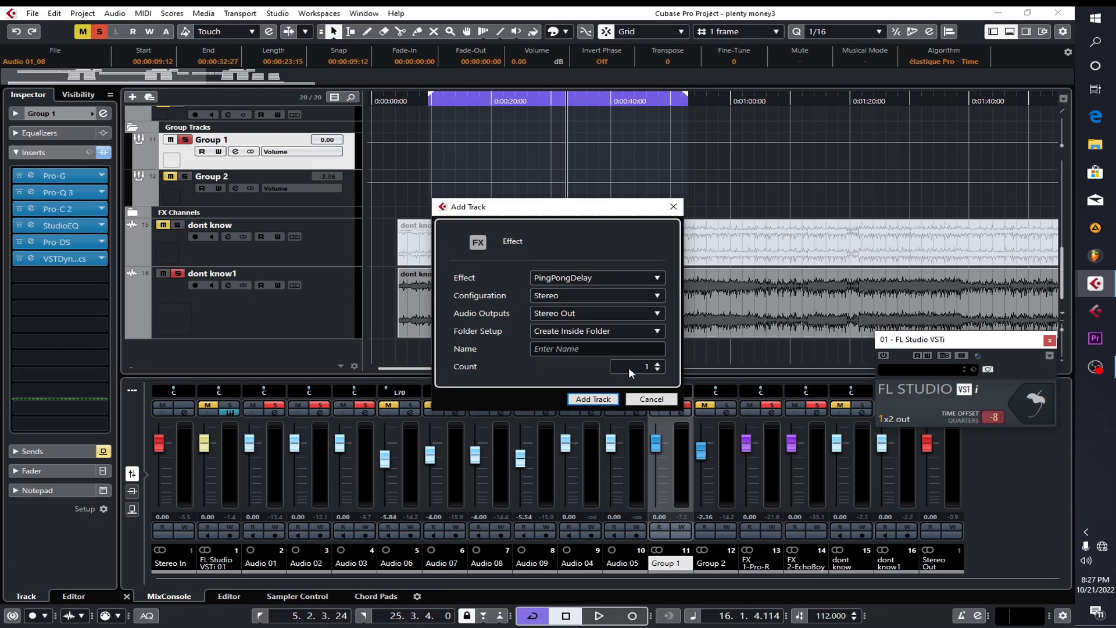
click(652, 400)
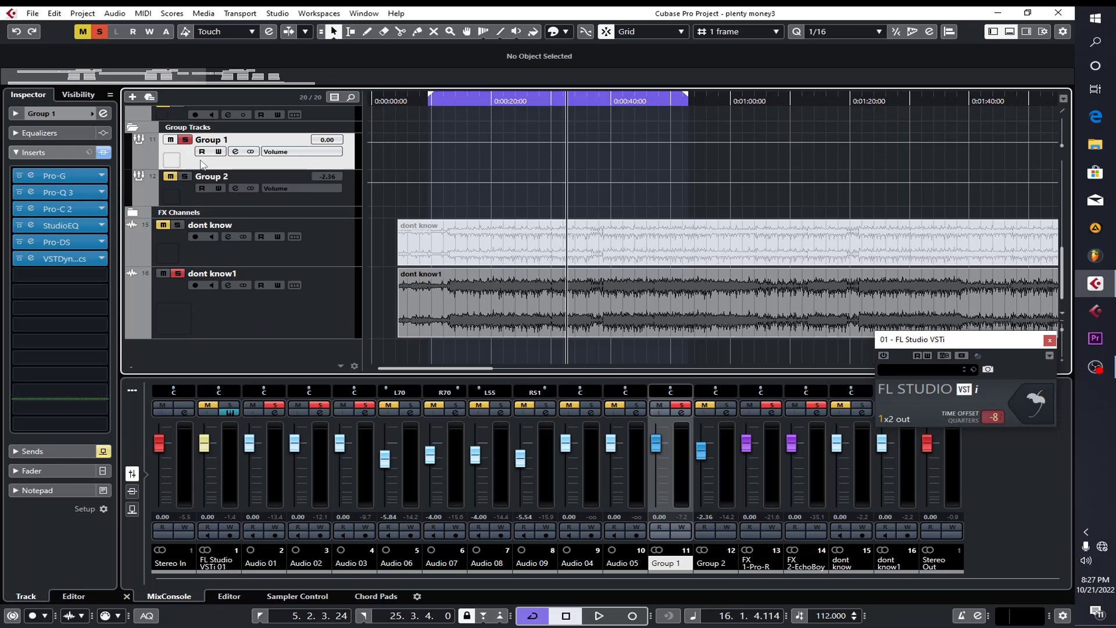
- Clear the solos, mute dont know1, and activate Group 1's send to FX 1-Pro-R with the playhead at about 18 seconds
click(48, 451)
click(19, 192)
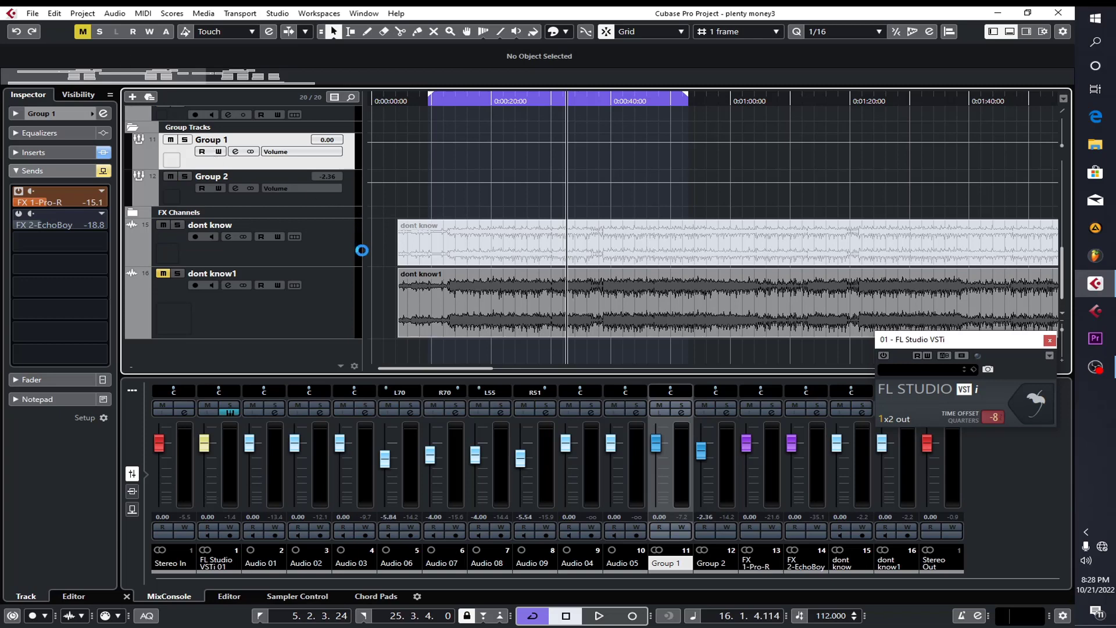
click(479, 102)
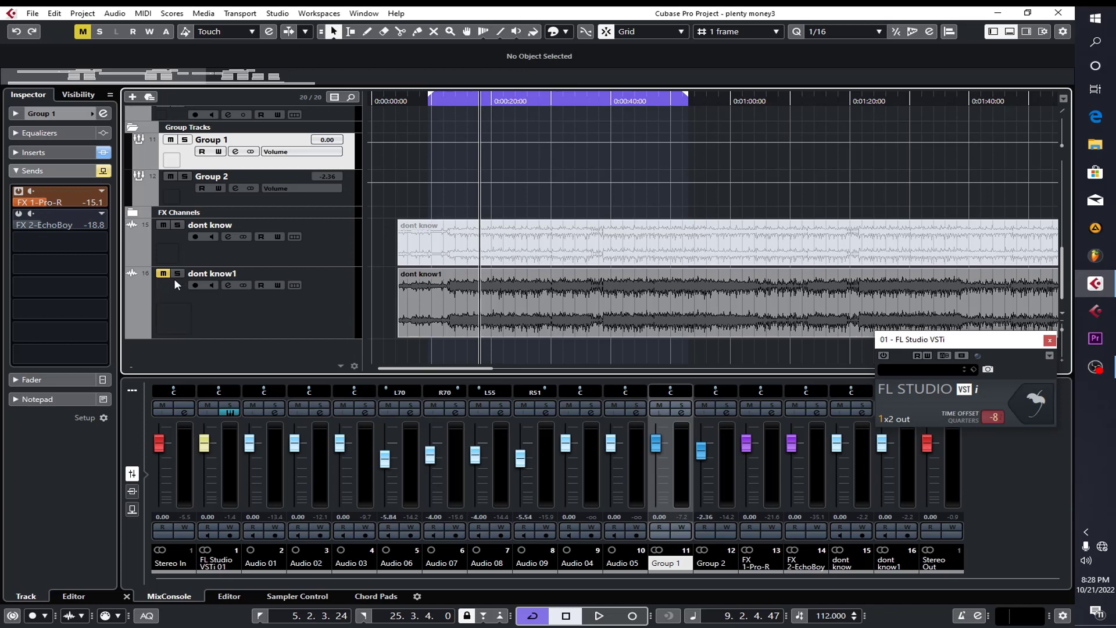
- Expand the FX Channels folder, view the Pro-R reverb settings on the FX 1-Pro-R track and close the plug-in window
click(133, 213)
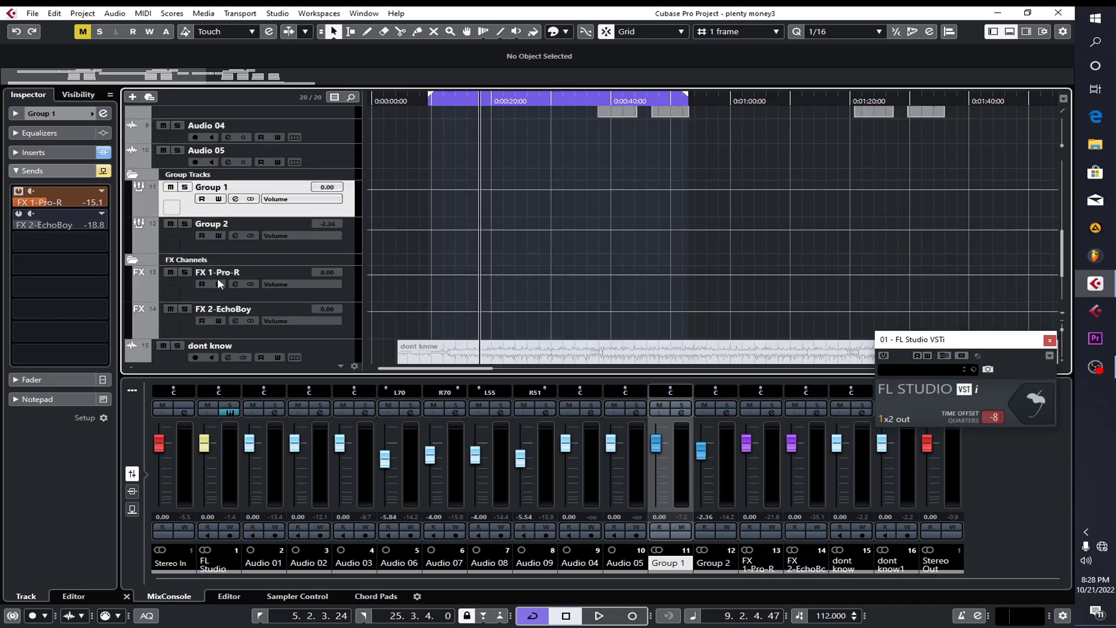
click(175, 289)
click(50, 153)
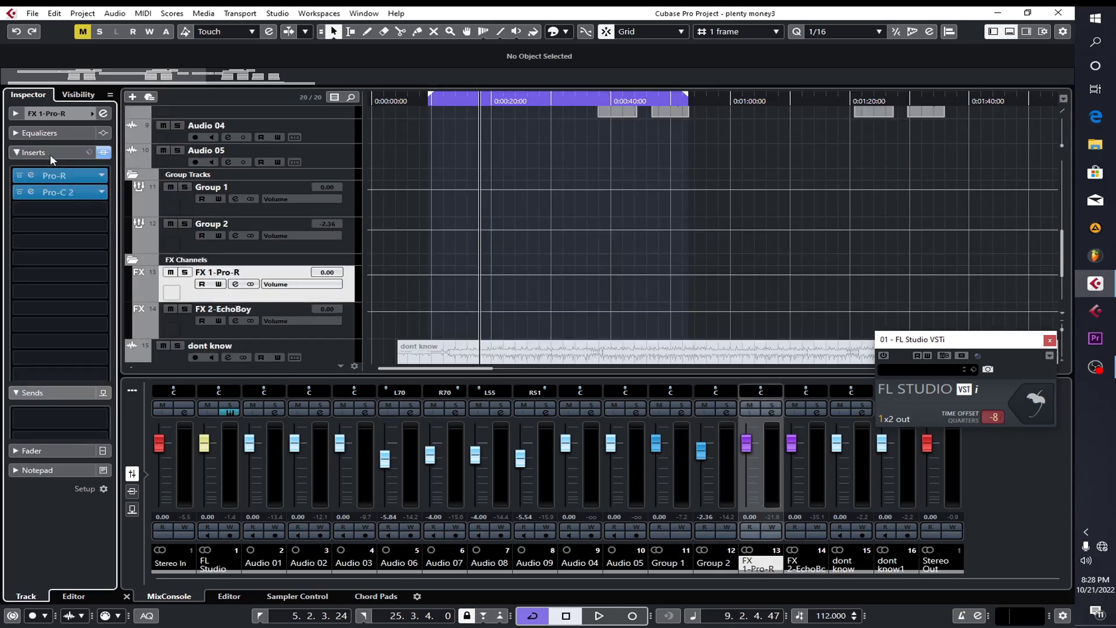
double_click(58, 179)
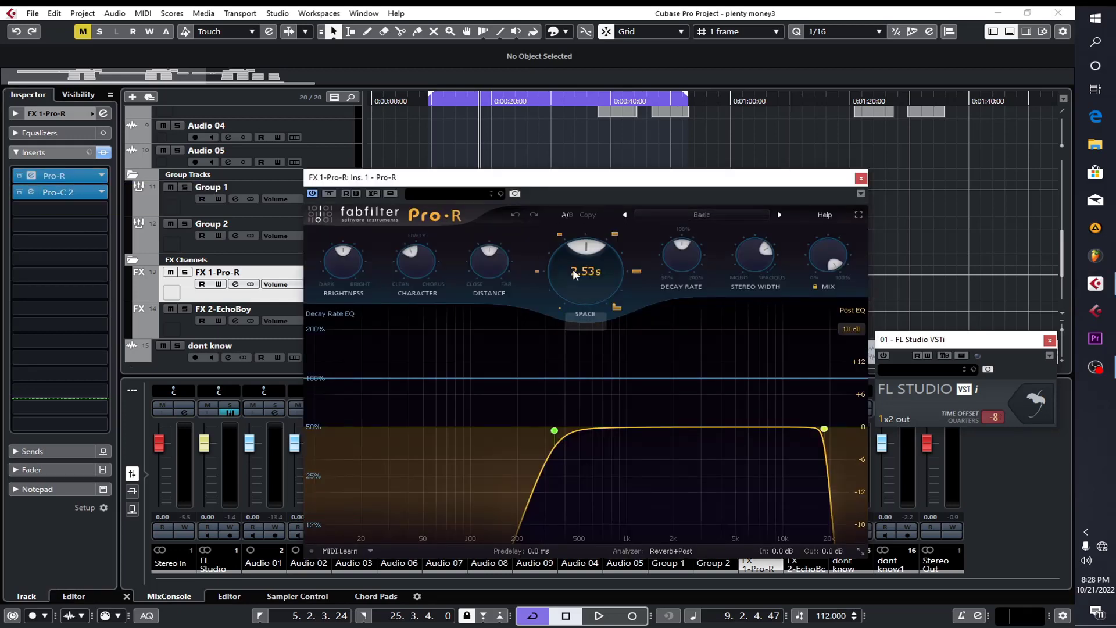
click(861, 179)
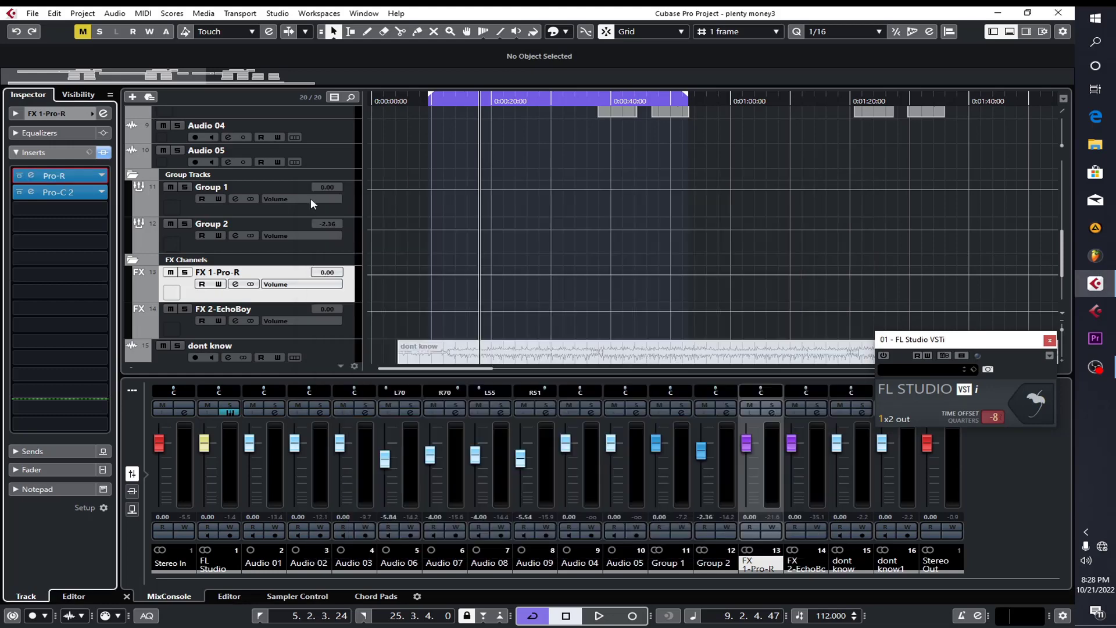
- Show Group 1's sends again and play the vocal from about 18 seconds with the Pro-R reverb send active
click(182, 209)
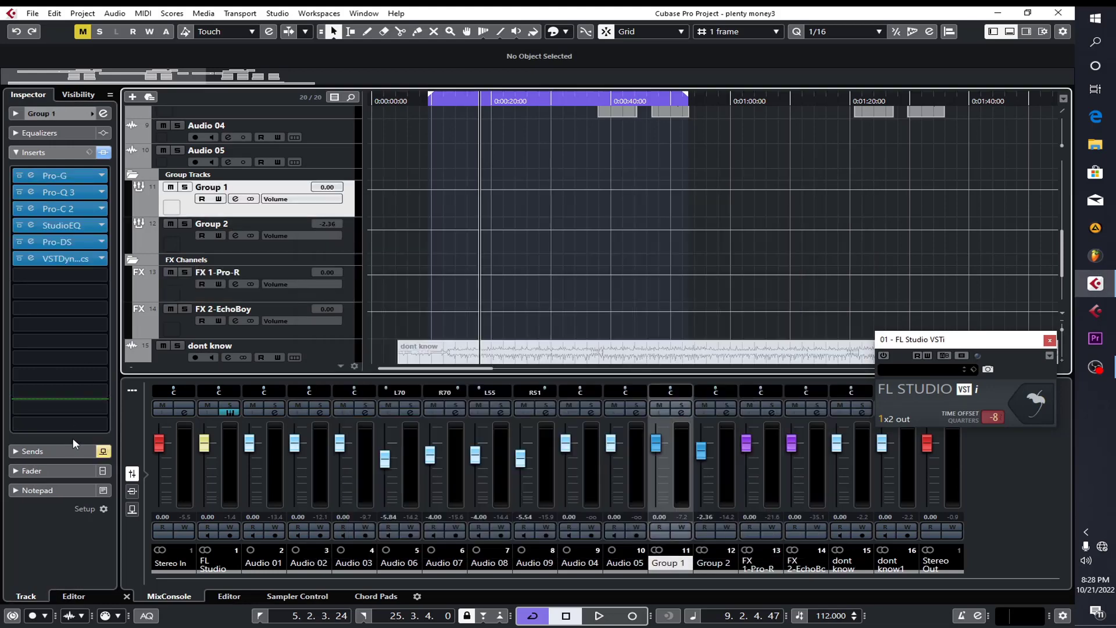
click(62, 452)
key(space)
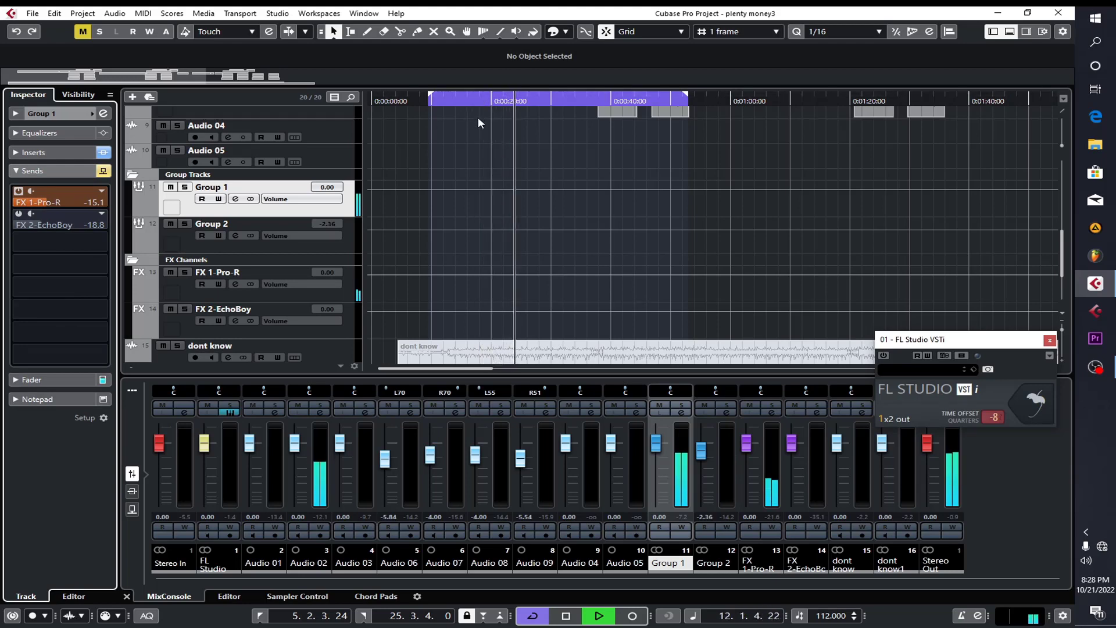
- Listen to the vocal with the Pro-R reverb send while looking over the tracks, and stop playback at about 35 seconds
scroll(497, 155, up, 3)
scroll(496, 154, up, 3)
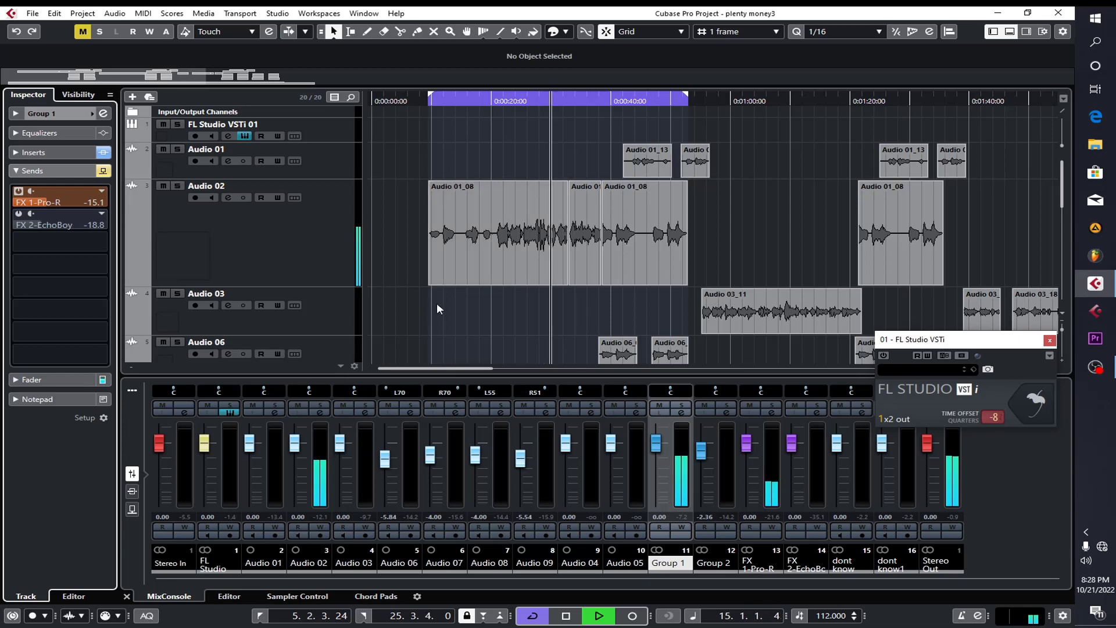
scroll(438, 309, down, 5)
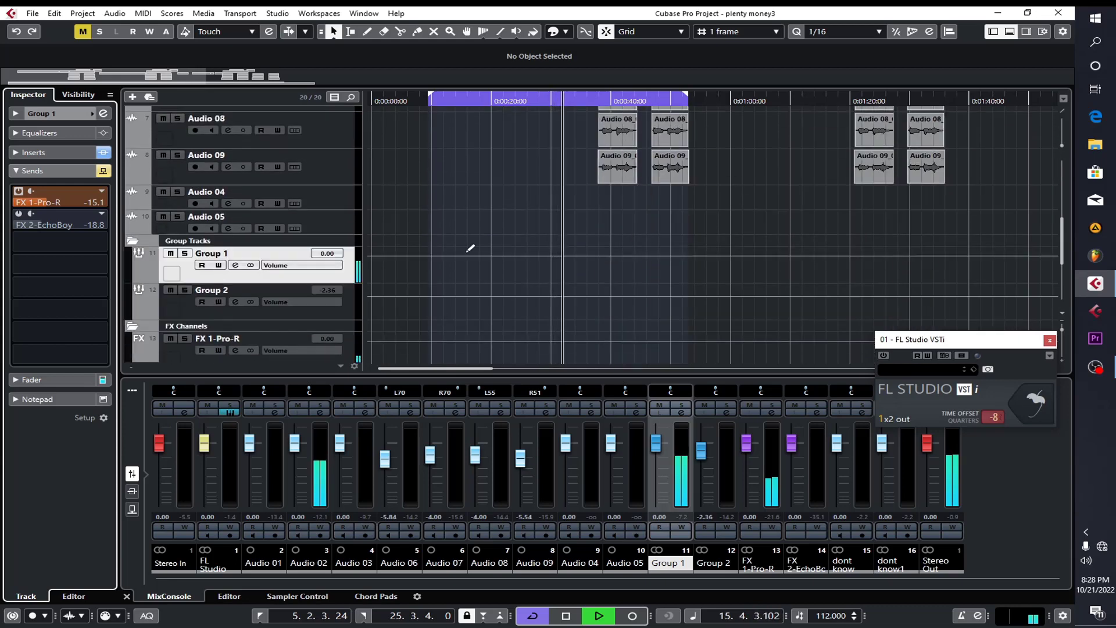
scroll(469, 233, up, 4)
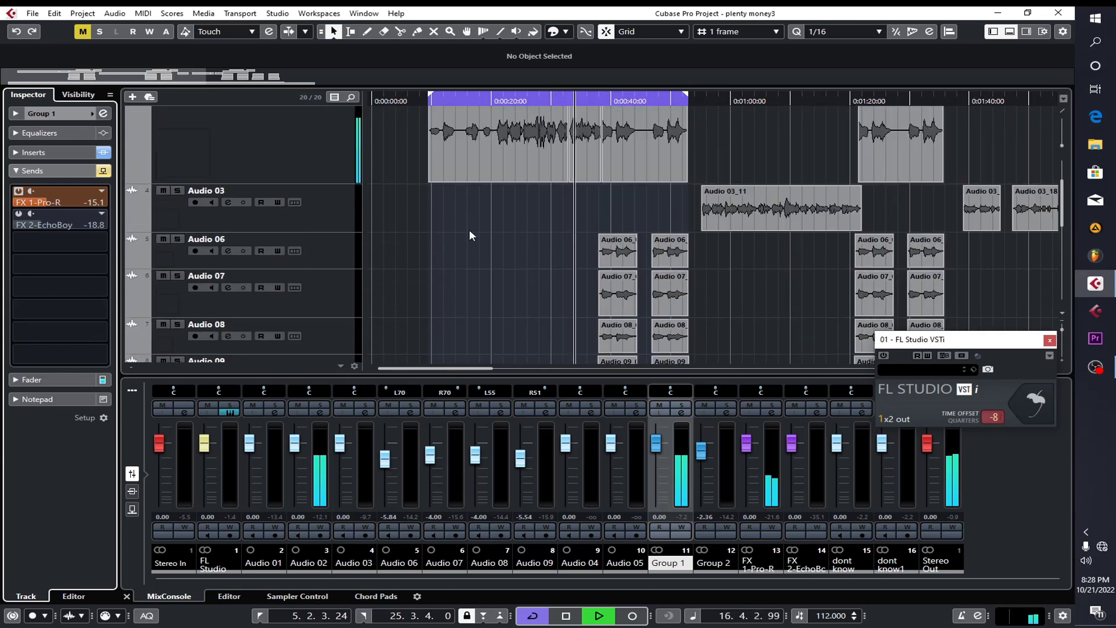
key(space)
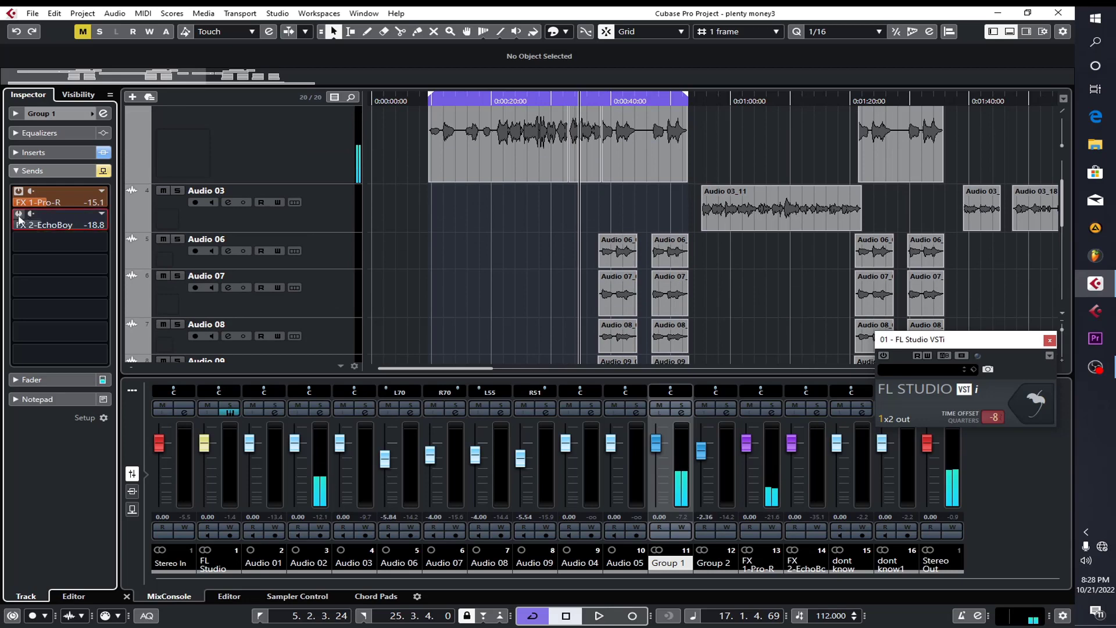
- Activate Group 1's send to FX 2-EchoBoy and audition the vocal briefly from about 21 seconds
click(19, 213)
click(491, 101)
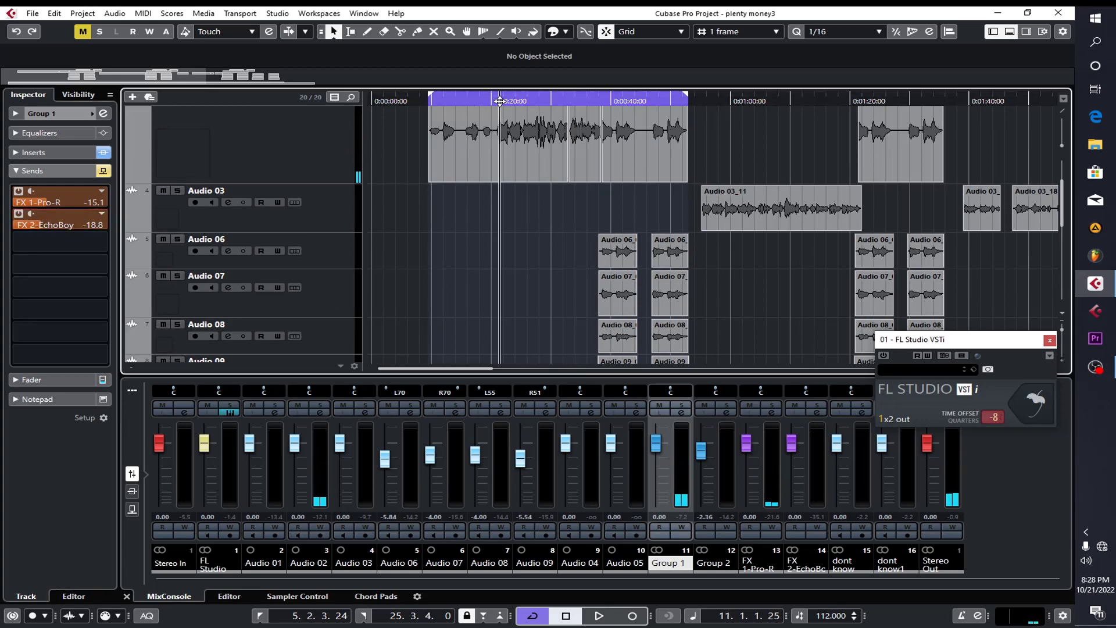
key(space)
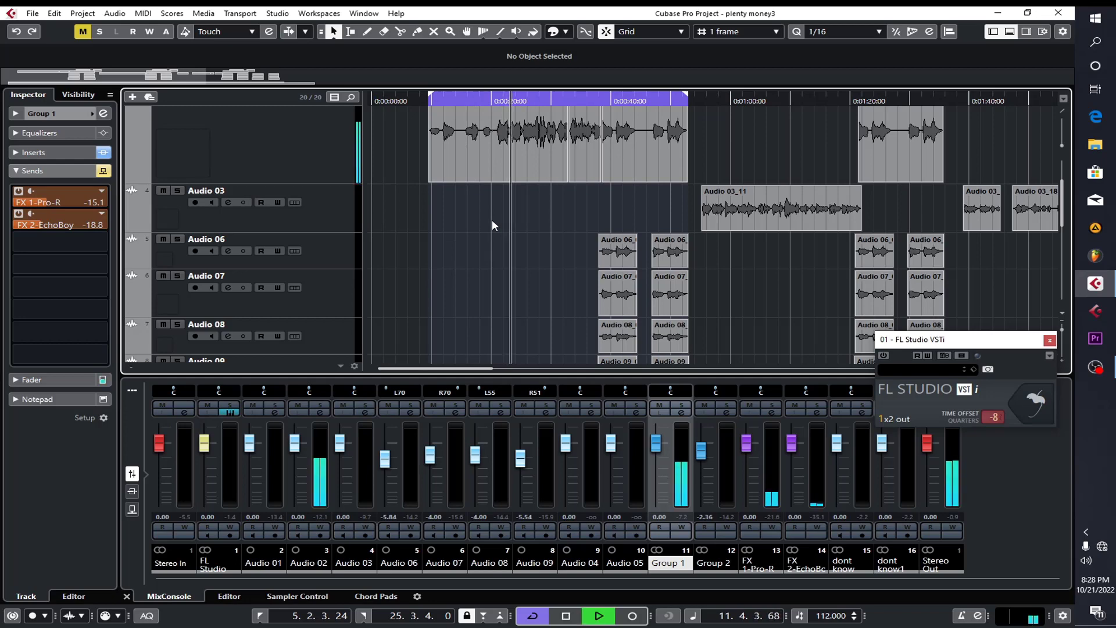
key(space)
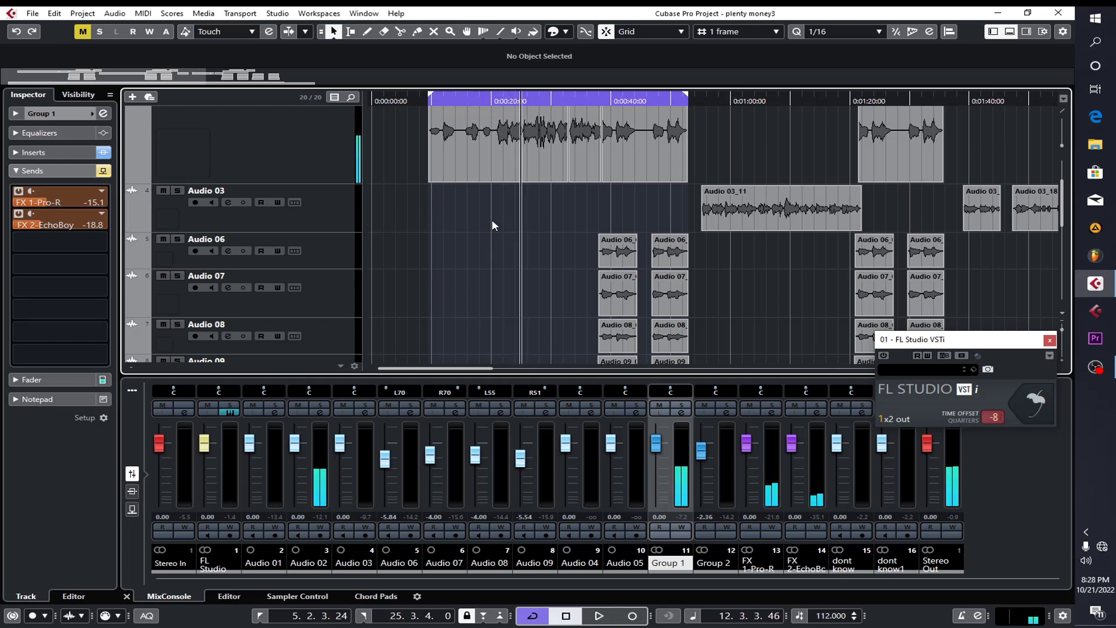
- View the EchoBoy delay settings on the FX 2-EchoBoy track and close the plug-in window
scroll(492, 218, down, 4)
scroll(161, 306, down, 4)
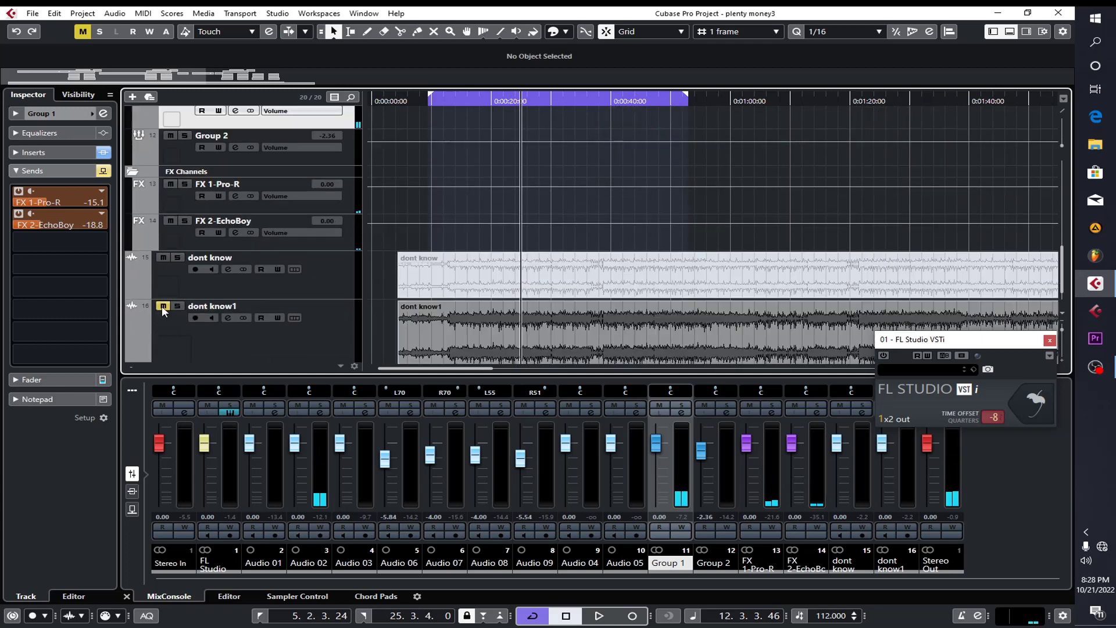
click(170, 244)
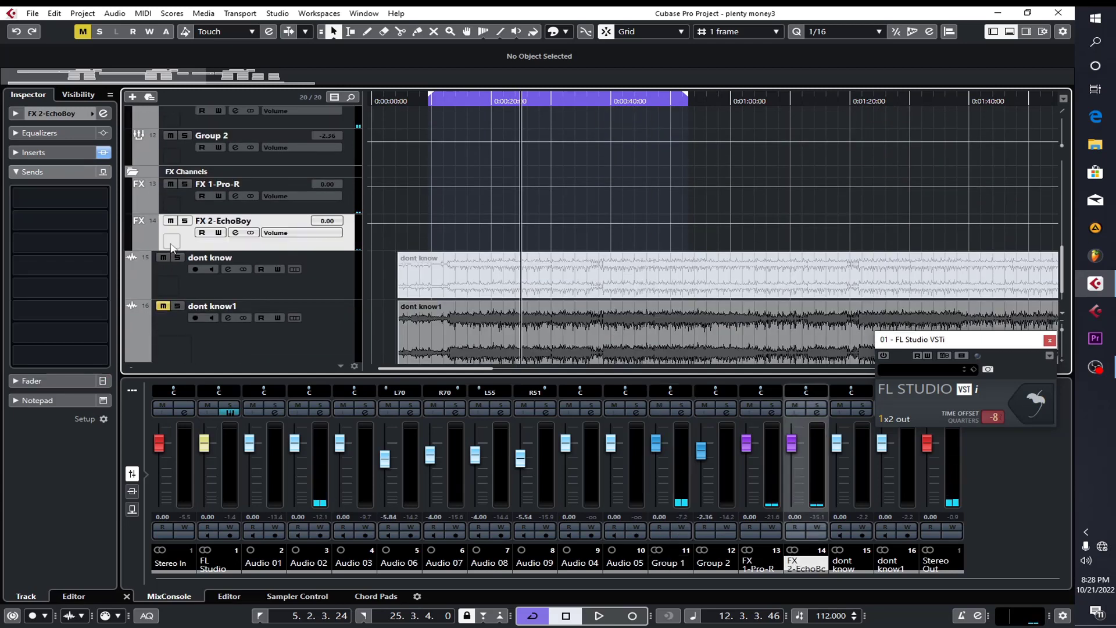
click(45, 151)
click(60, 175)
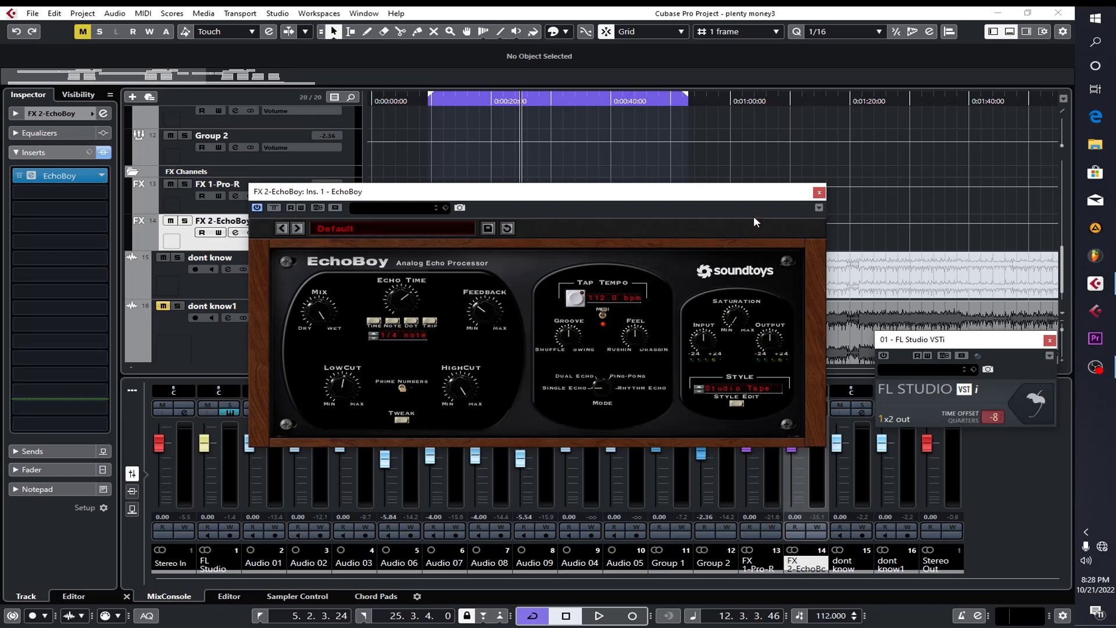
click(819, 192)
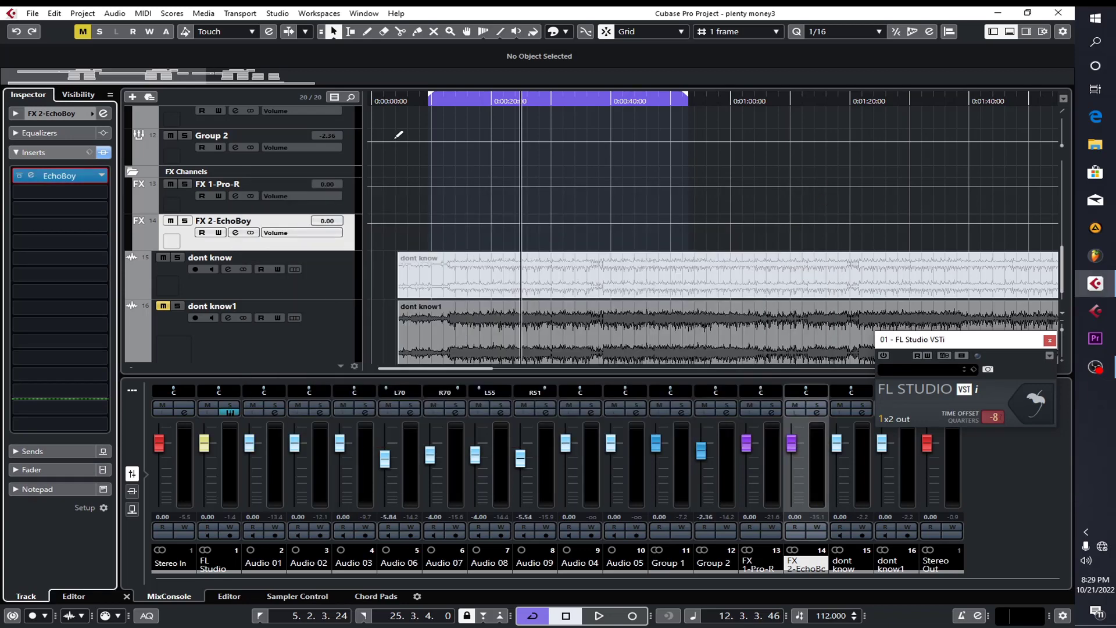
- Replay the Audio 02 vocal briefly from about 21 seconds with both the reverb and delay sends active
scroll(488, 154, up, 15)
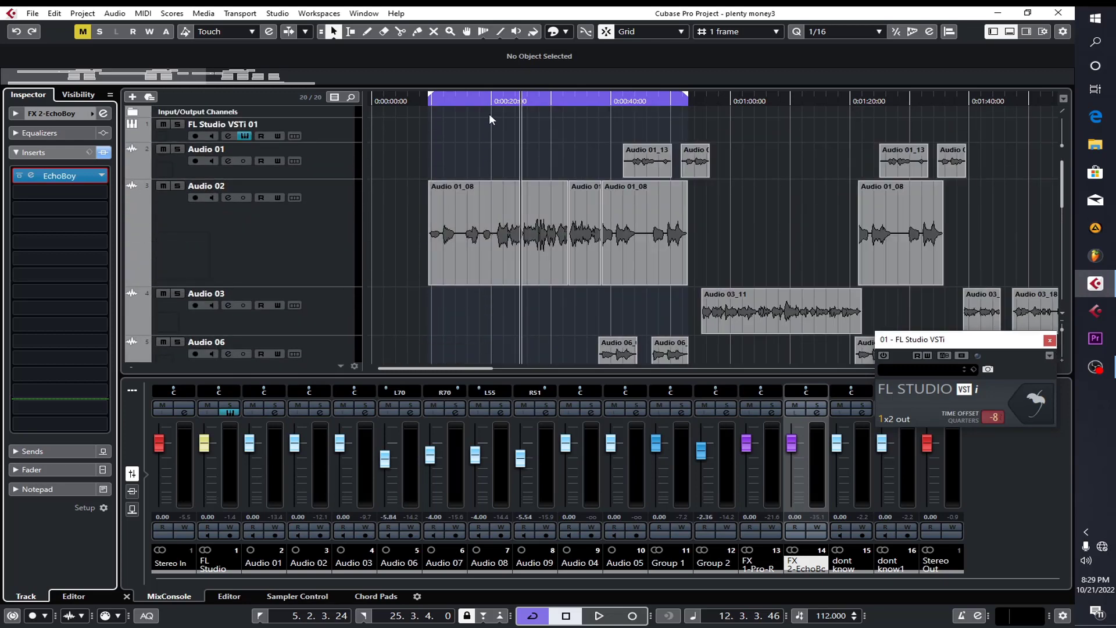
click(495, 102)
key(space)
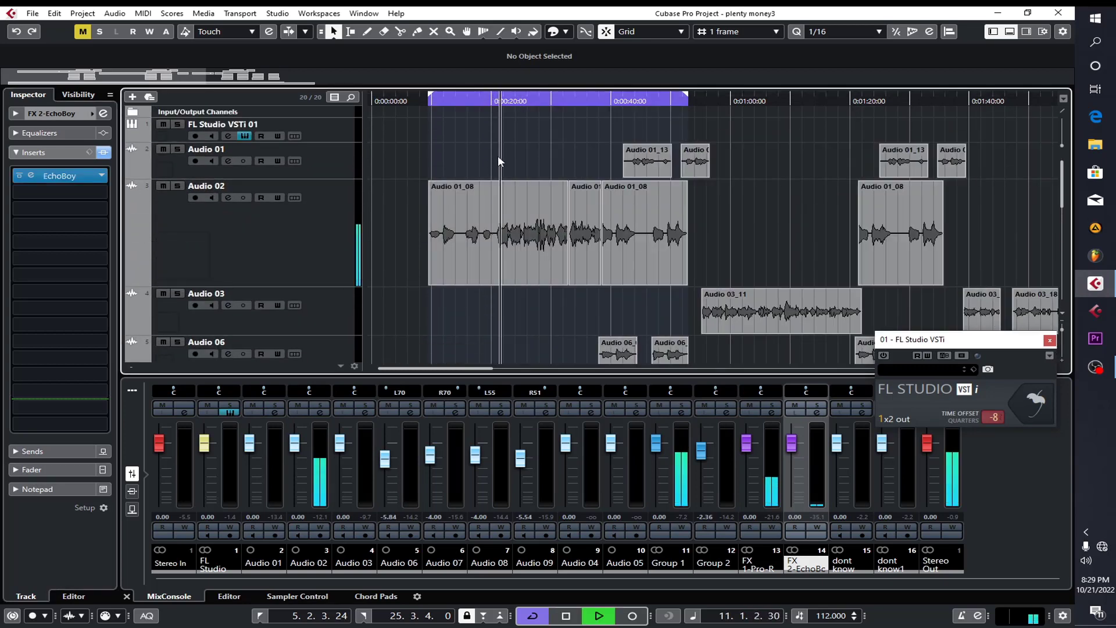
key(space)
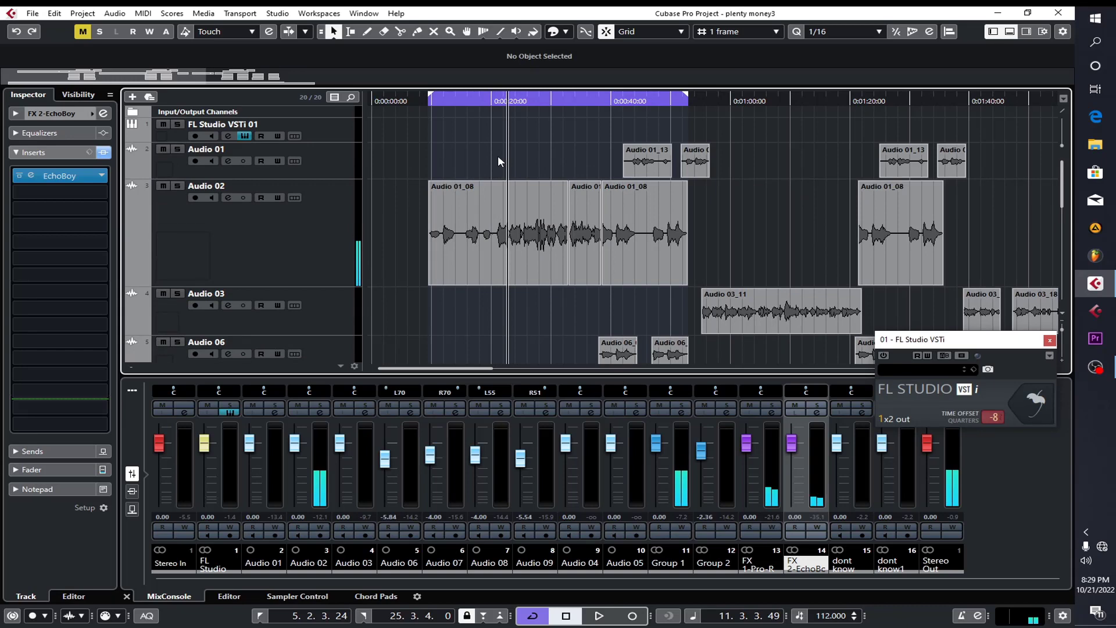
- Select Group 2 and view the settings of its Pro-G gate and Pro-Q 3 equalizer inserts, closing each plug-in window
scroll(498, 156, down, 5)
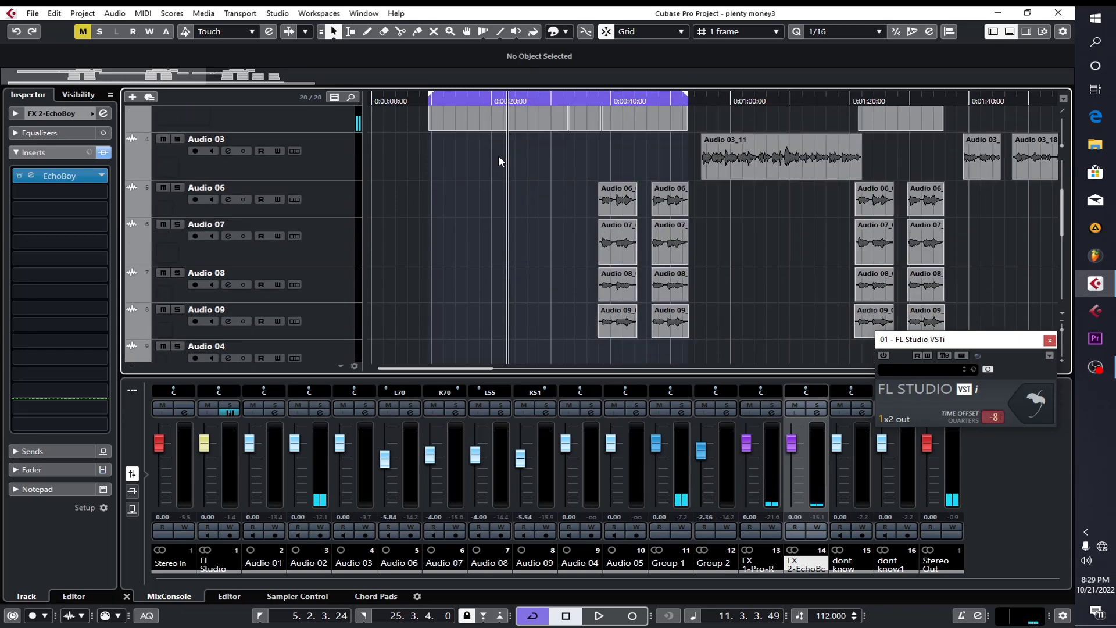
scroll(473, 194, down, 5)
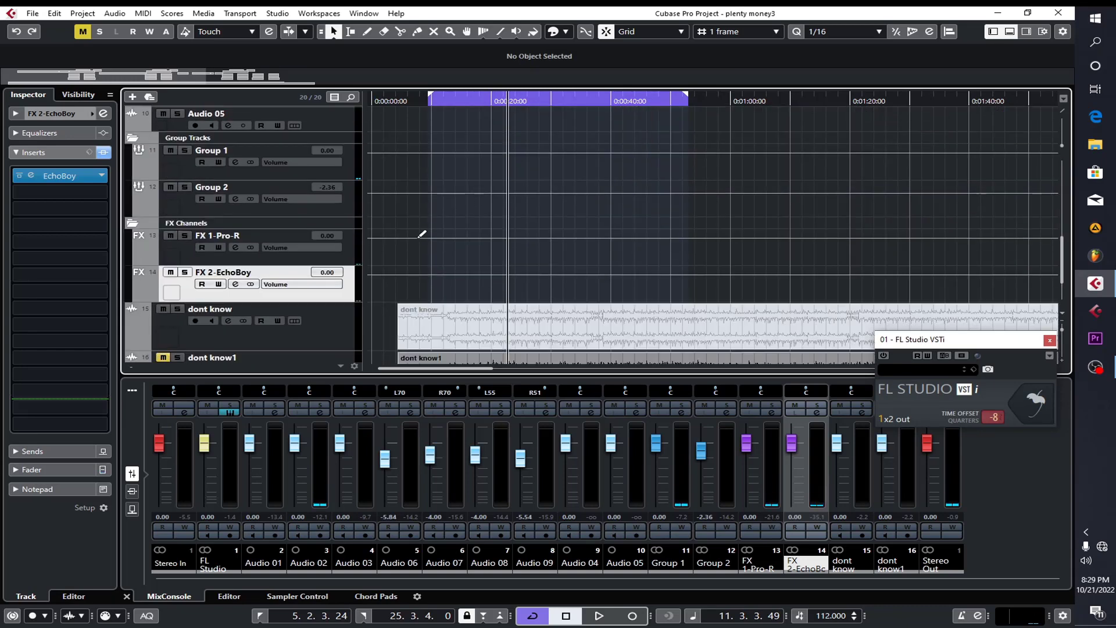
click(185, 215)
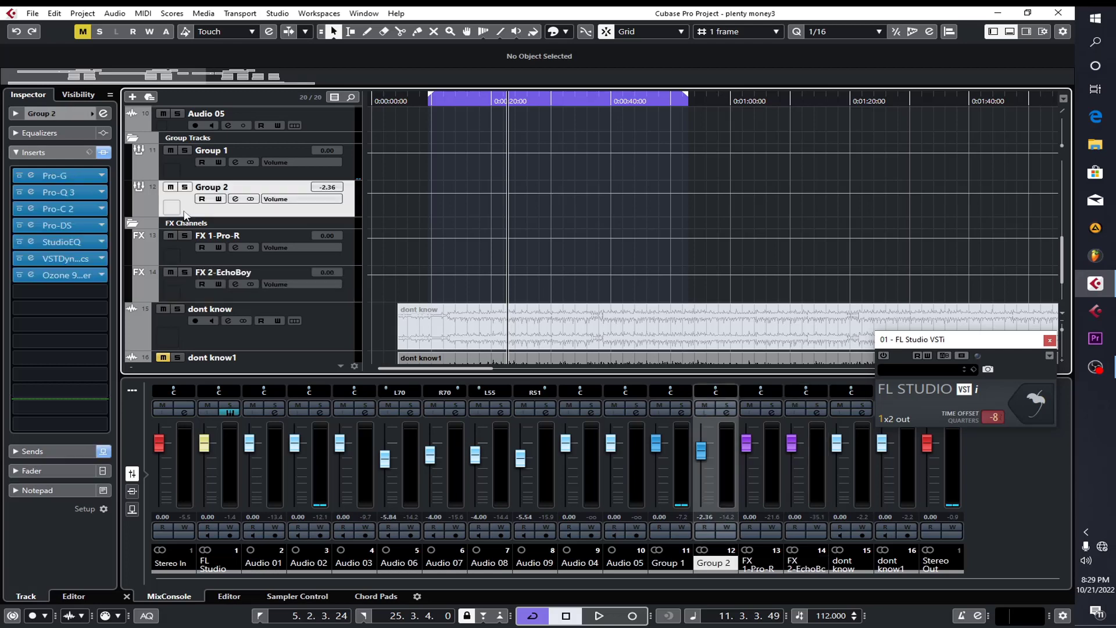
double_click(70, 176)
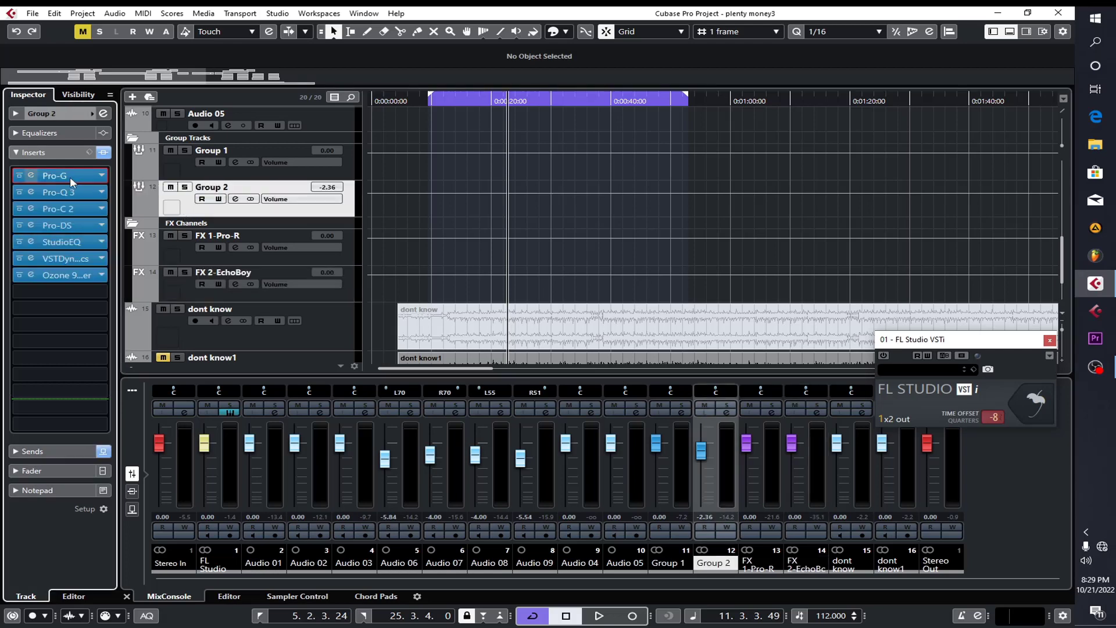
mouse_move(413, 289)
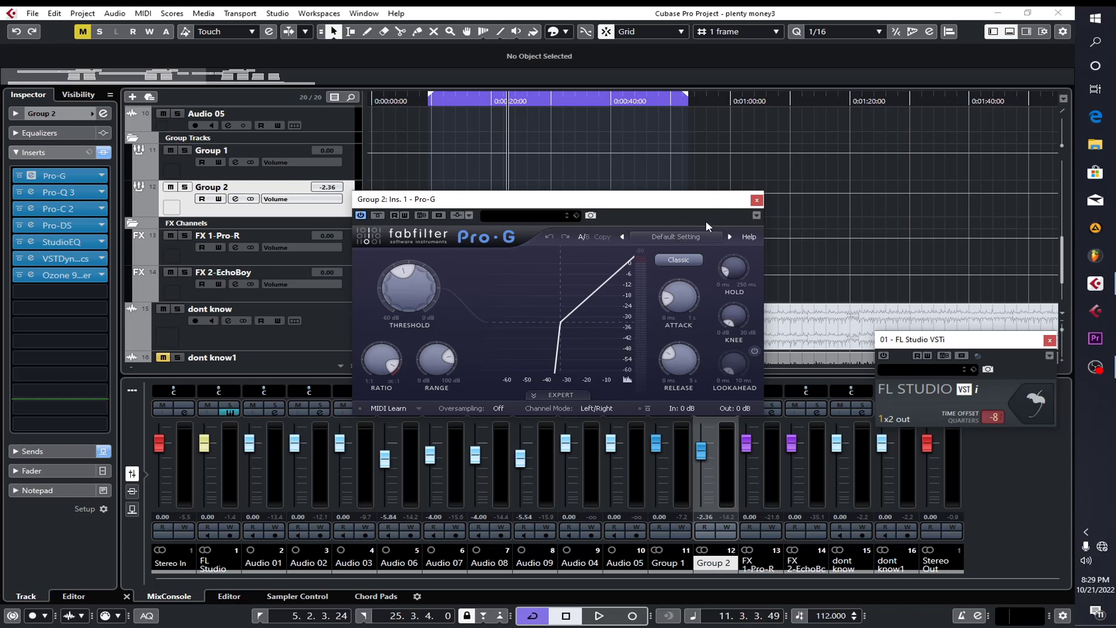
click(756, 201)
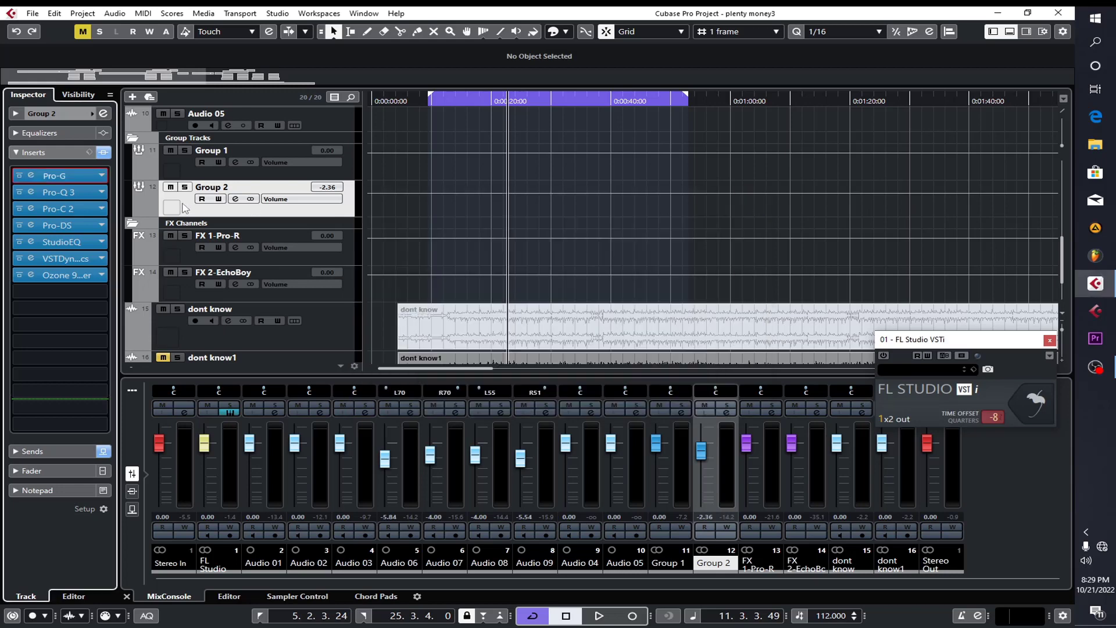
click(64, 191)
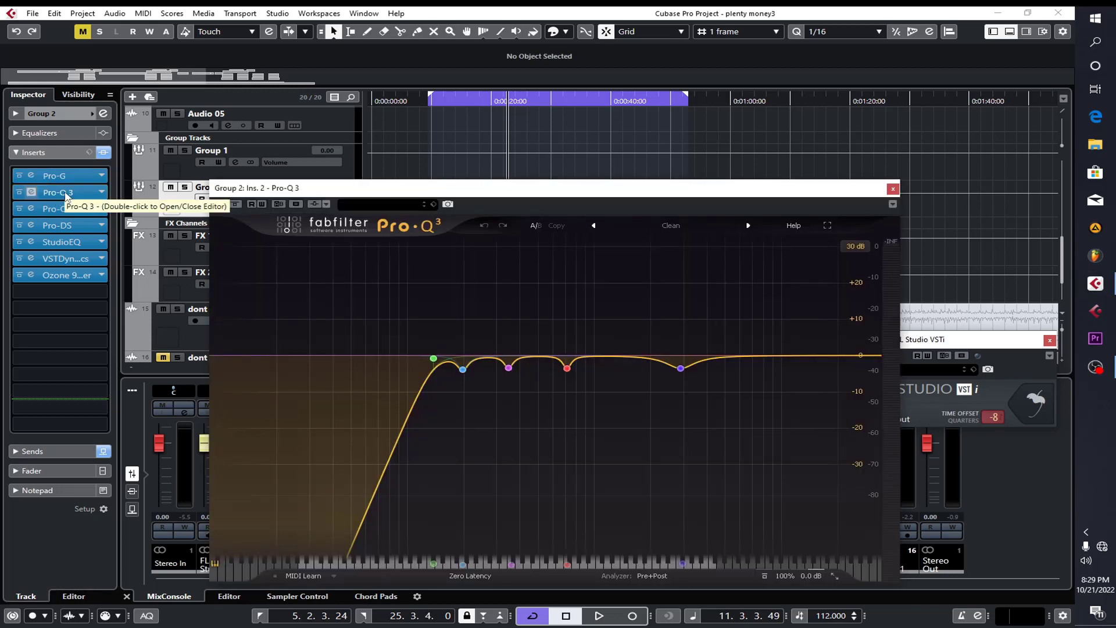
click(65, 191)
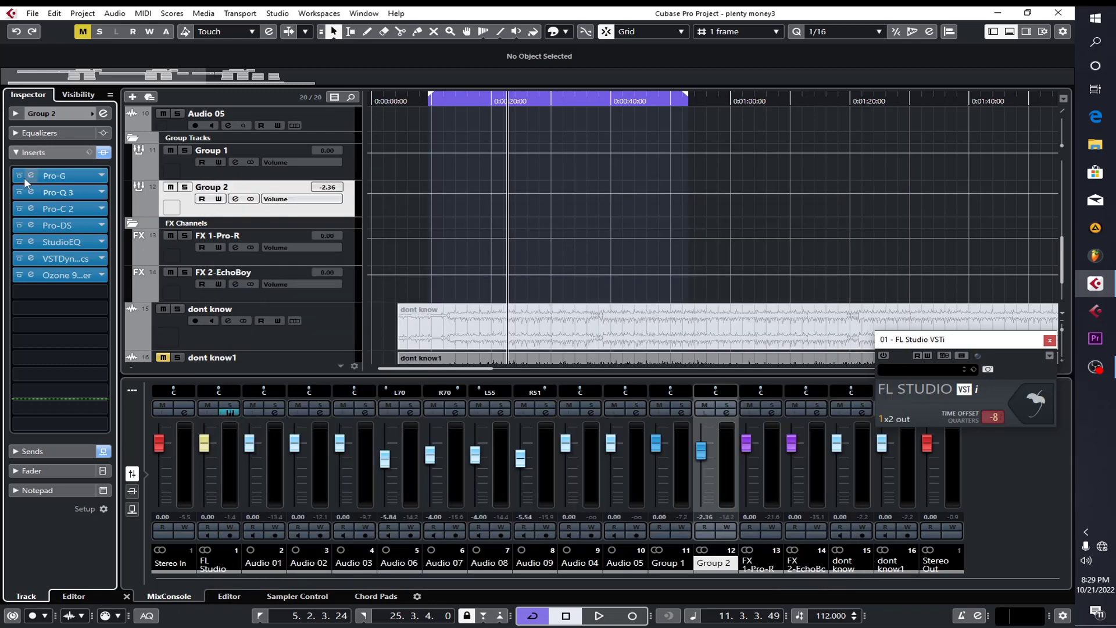
- Bypass all seven Group 2 inserts and check the Pro-C 2 compressor settings, closing its window
drag(17, 175, 19, 275)
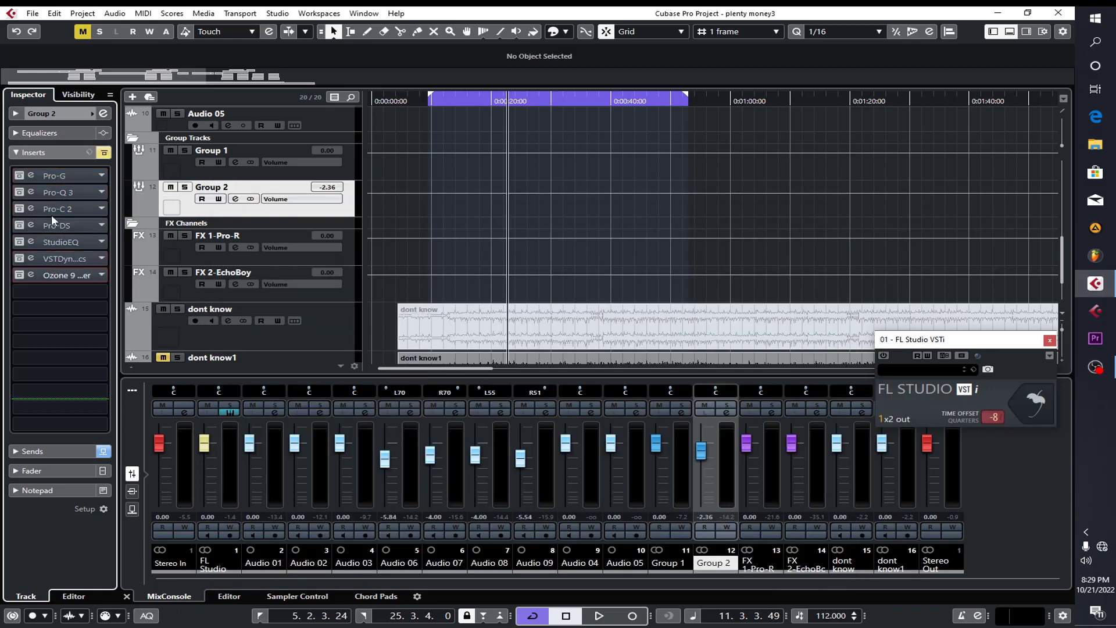
click(59, 208)
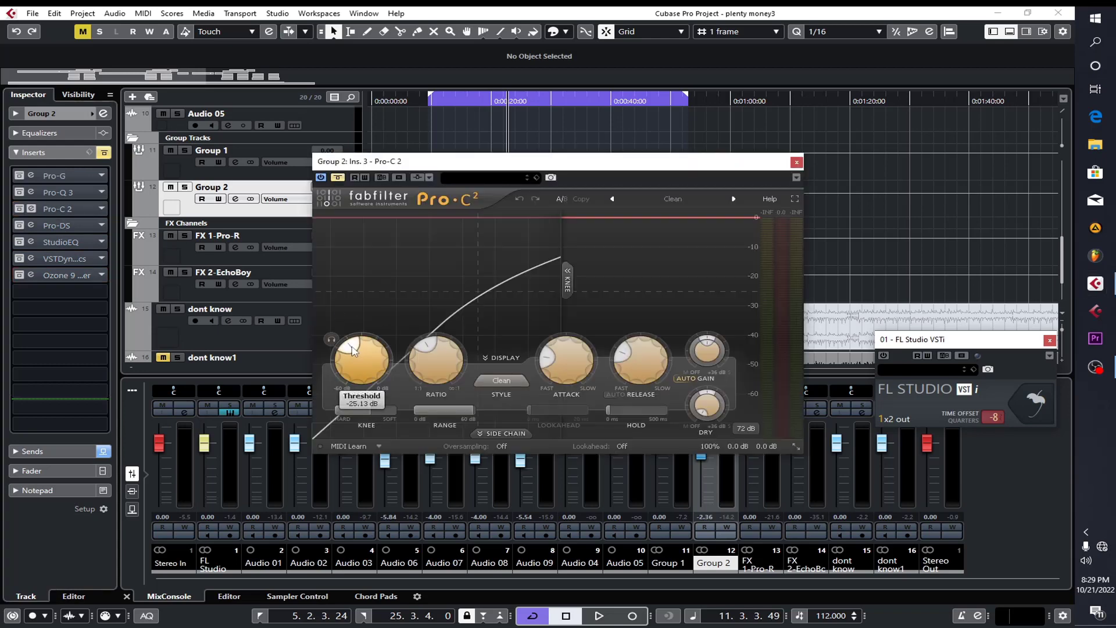
click(797, 162)
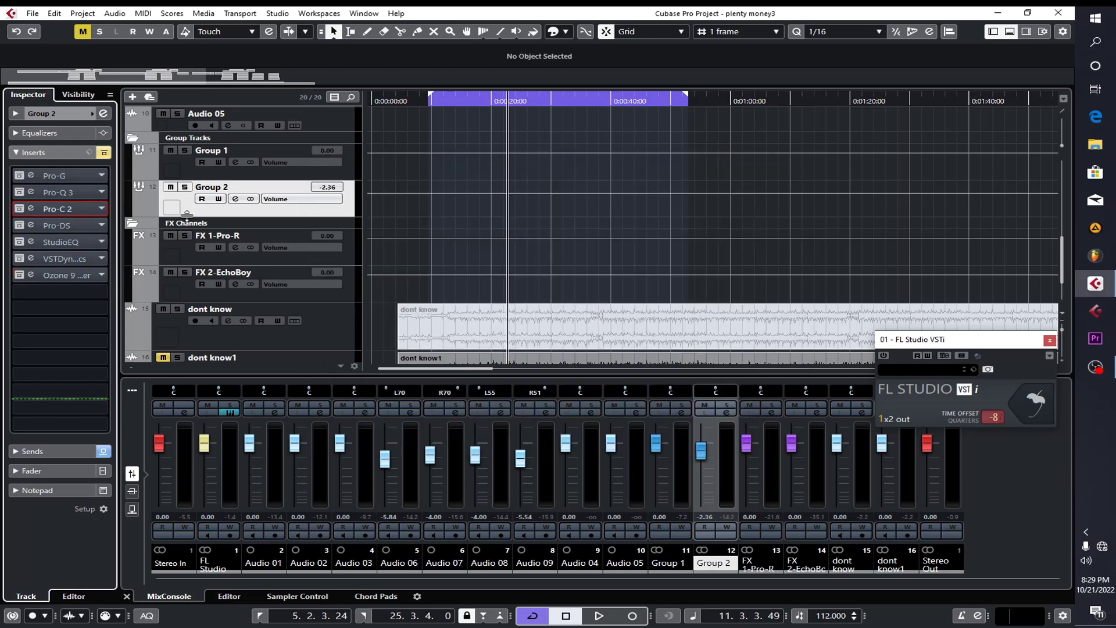
- View Group 2's Pro-DS de-esser and StudioEQ settings, closing each plug-in window
click(73, 228)
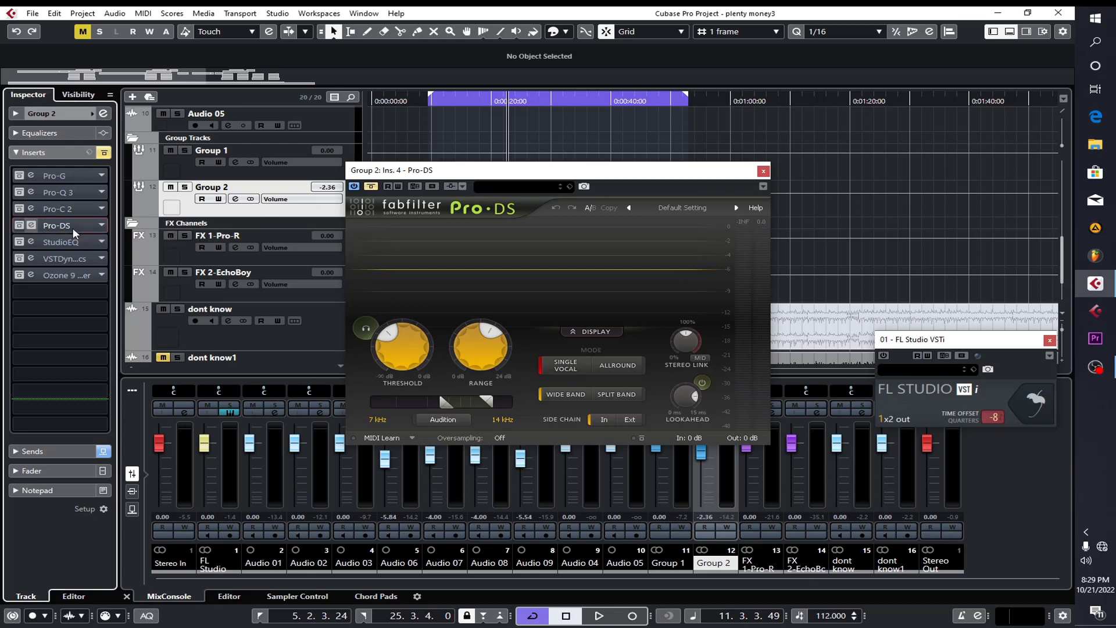
click(70, 228)
click(65, 240)
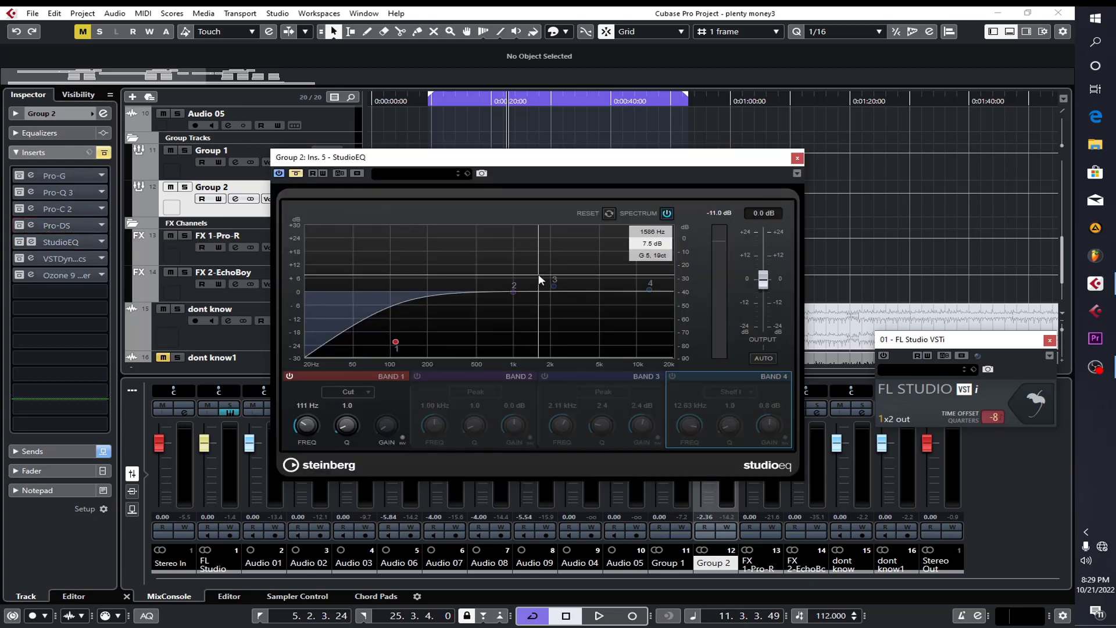
click(797, 158)
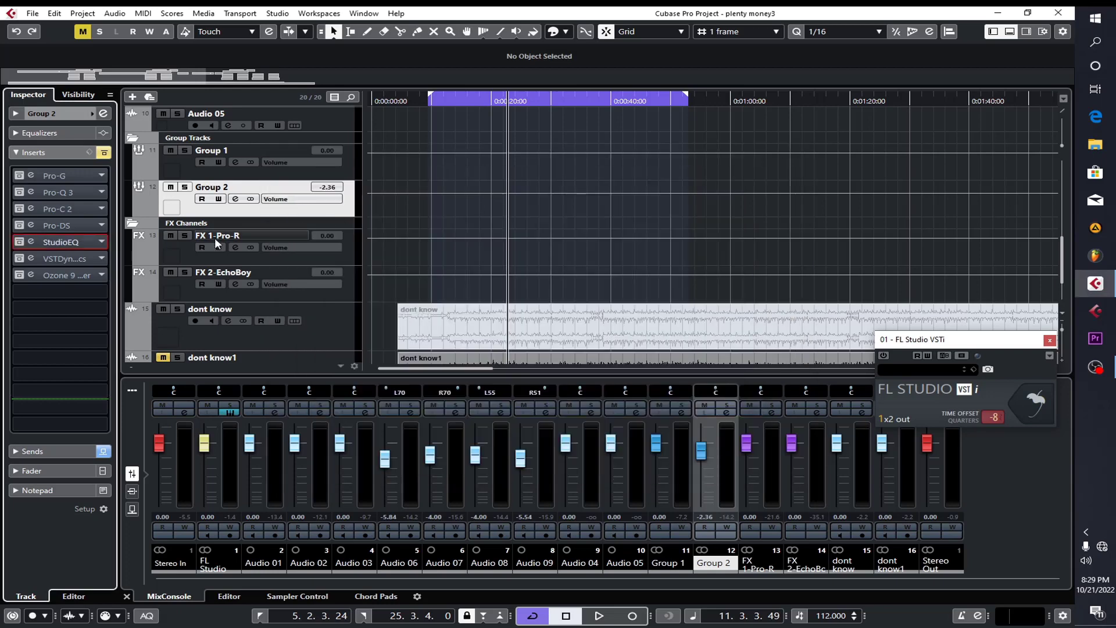
- View Group 2's VSTDynamics and Ozone 9 Imager settings, closing each plug-in window
click(71, 259)
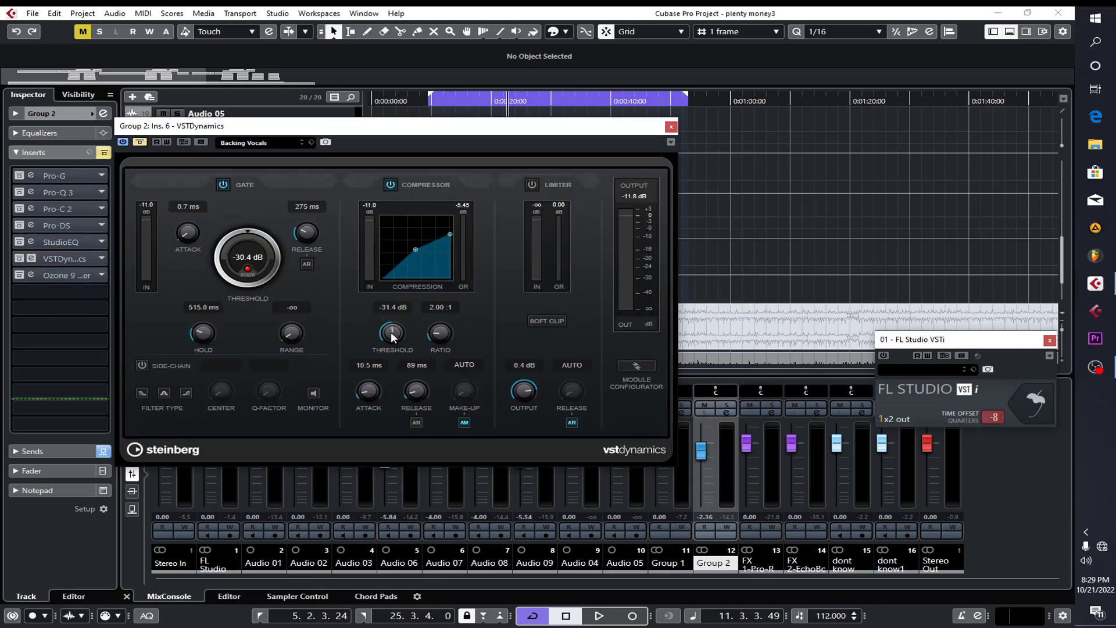
click(674, 126)
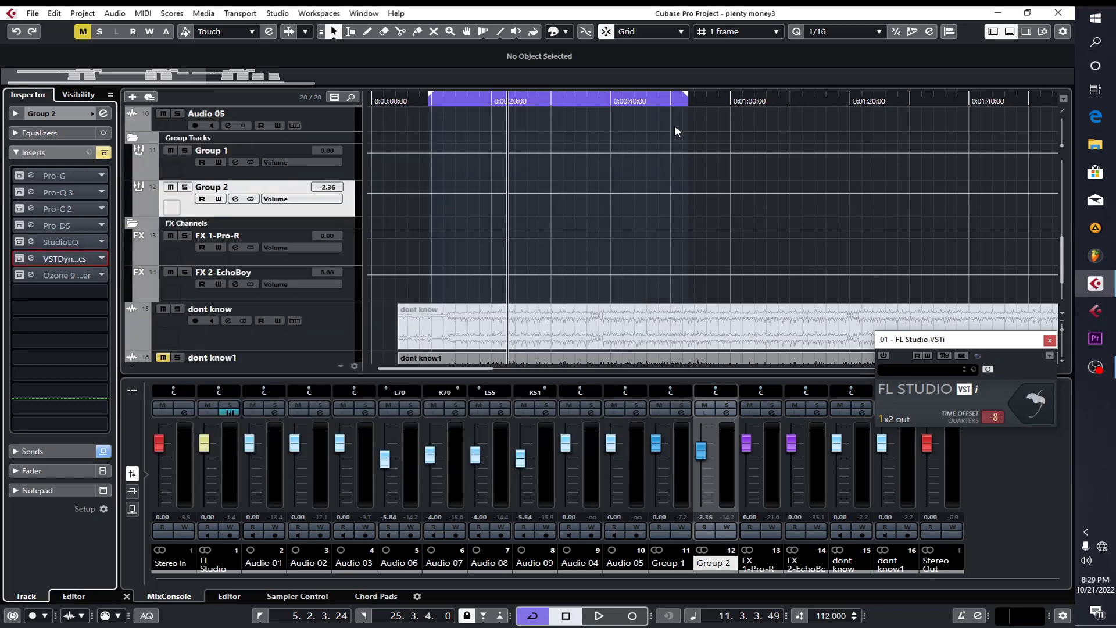
click(64, 276)
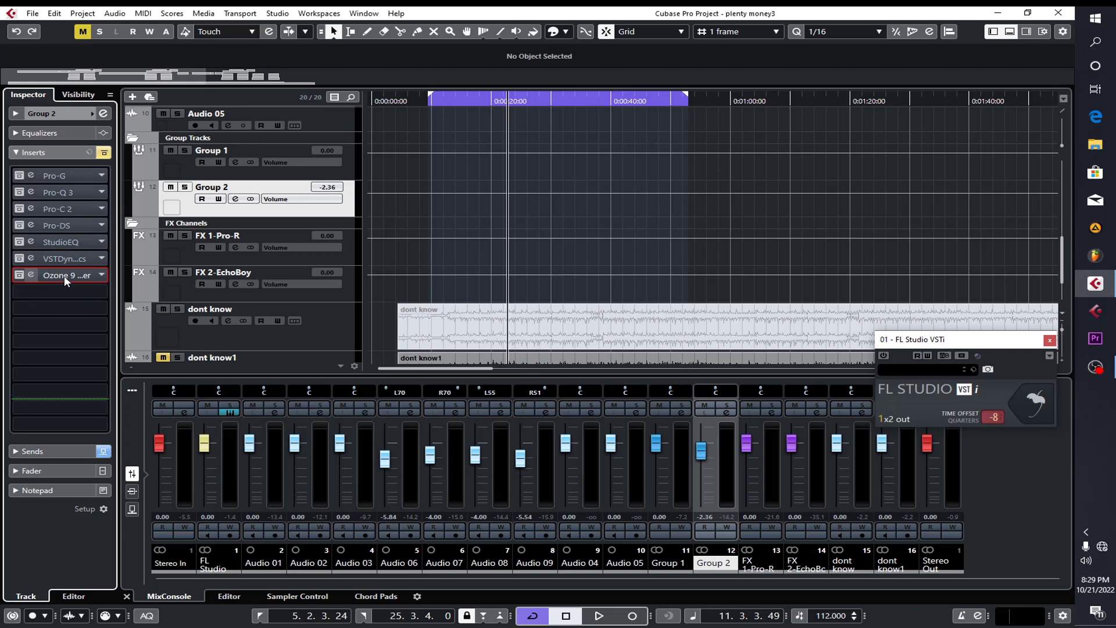
click(64, 276)
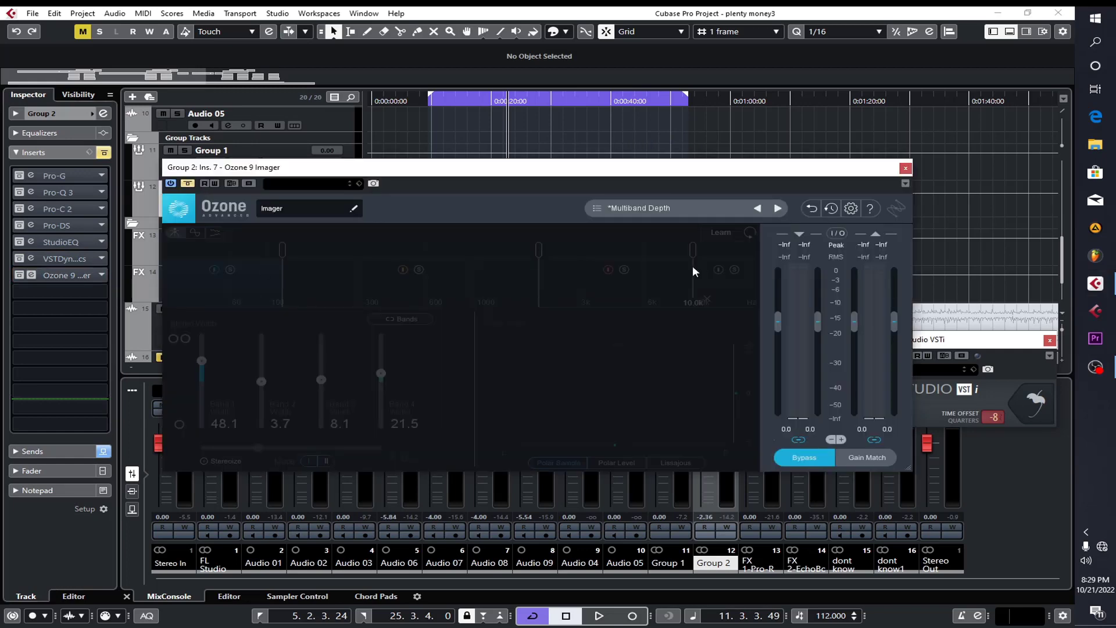
click(905, 169)
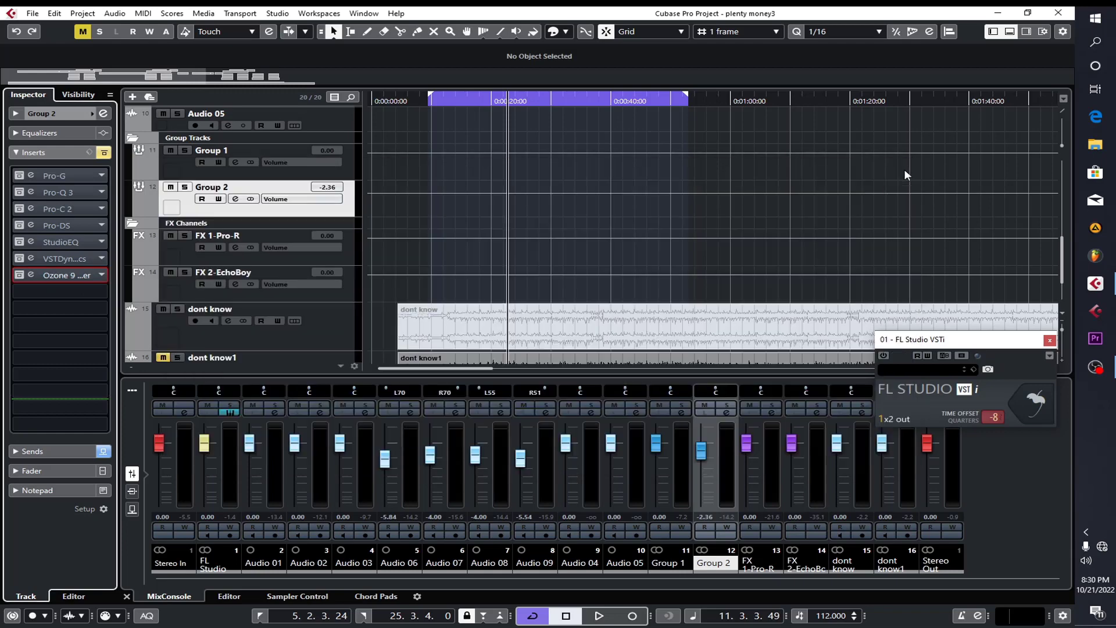
- Set the loop range to the first two Audio 07 clips and start playback from the beginning of that range
scroll(791, 215, up, 5)
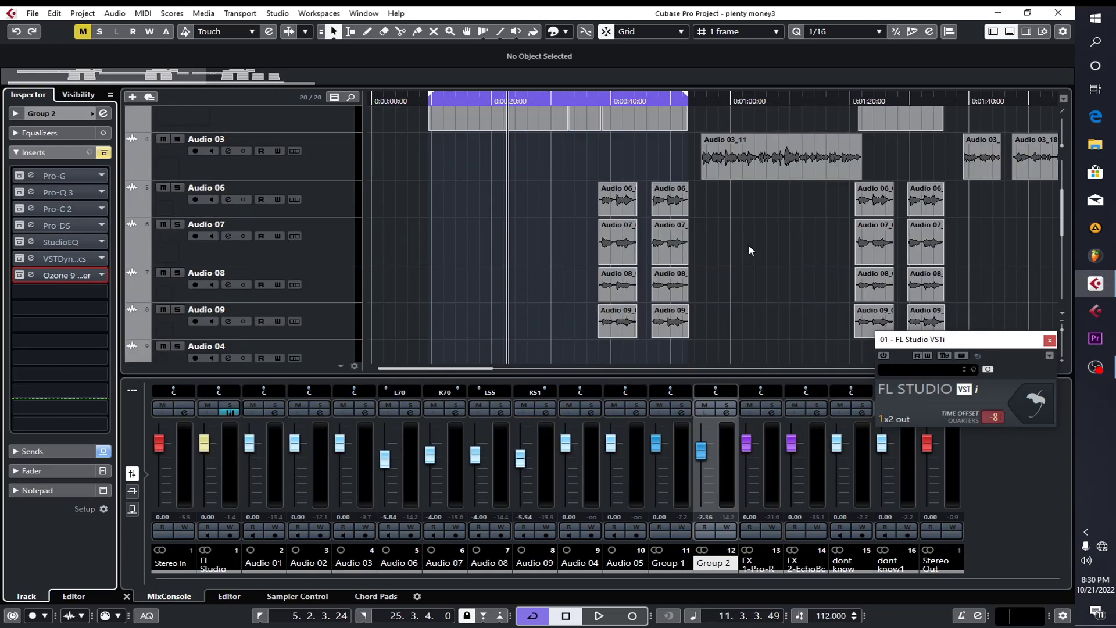
drag(748, 244, 588, 244)
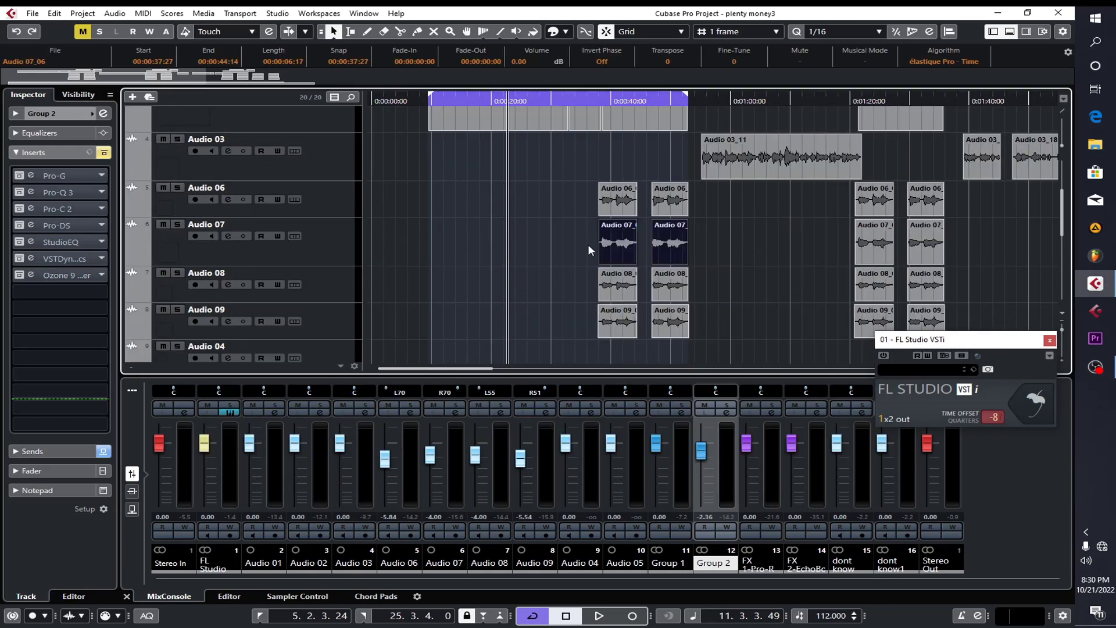
key(p)
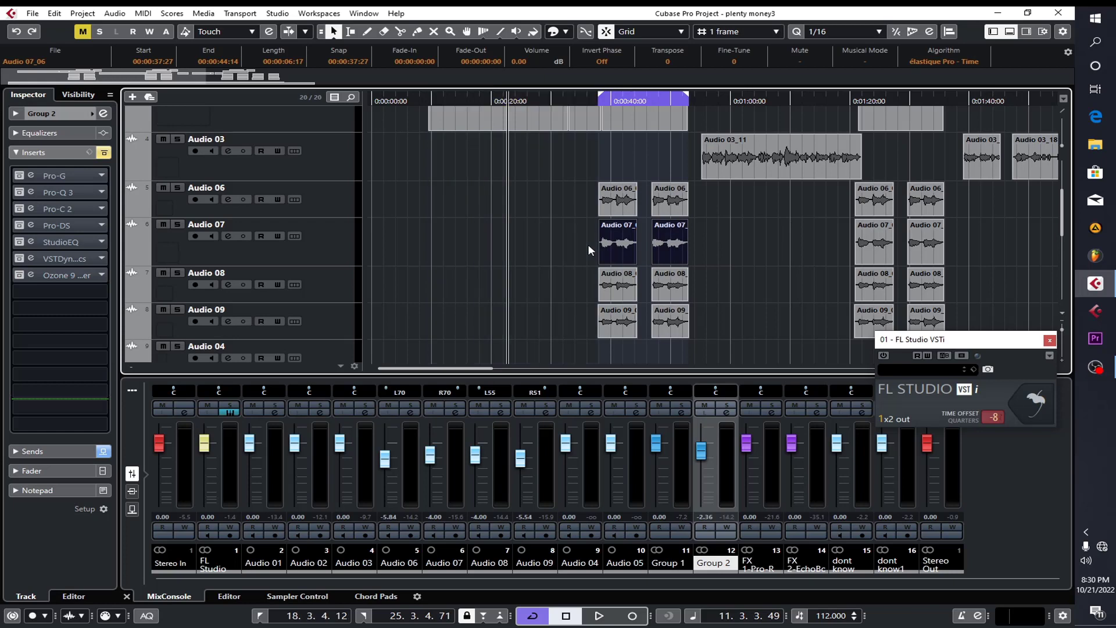
key(l)
key(space)
- Bypass Group 2's sends and mute Audio 02 and Audio 01 while auditioning the loop, stopping playback near its end
scroll(480, 227, down, 3)
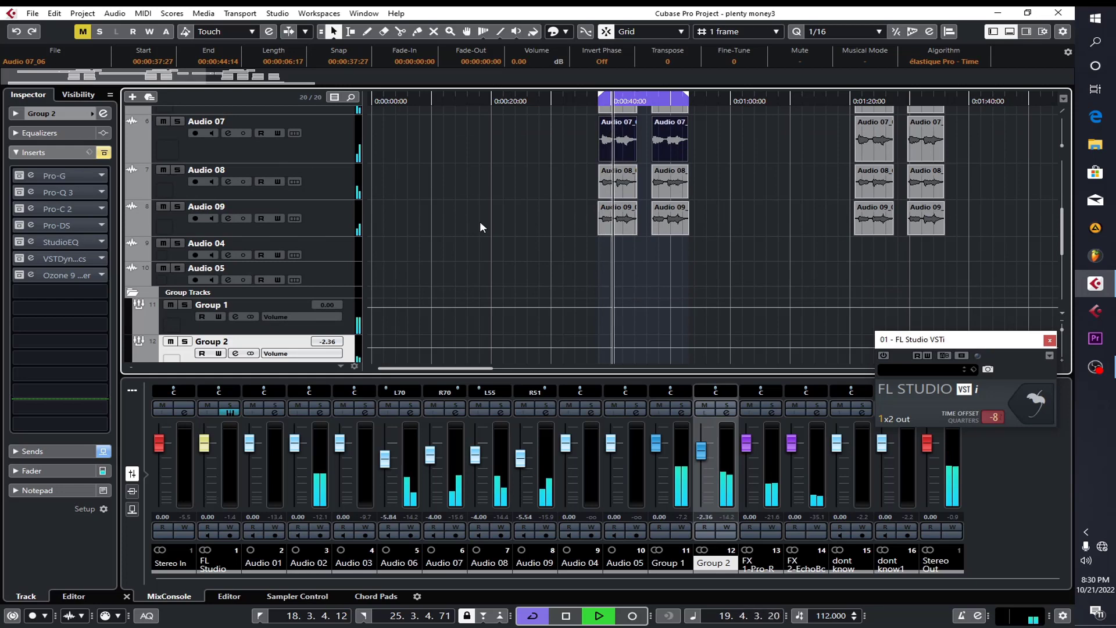
click(103, 451)
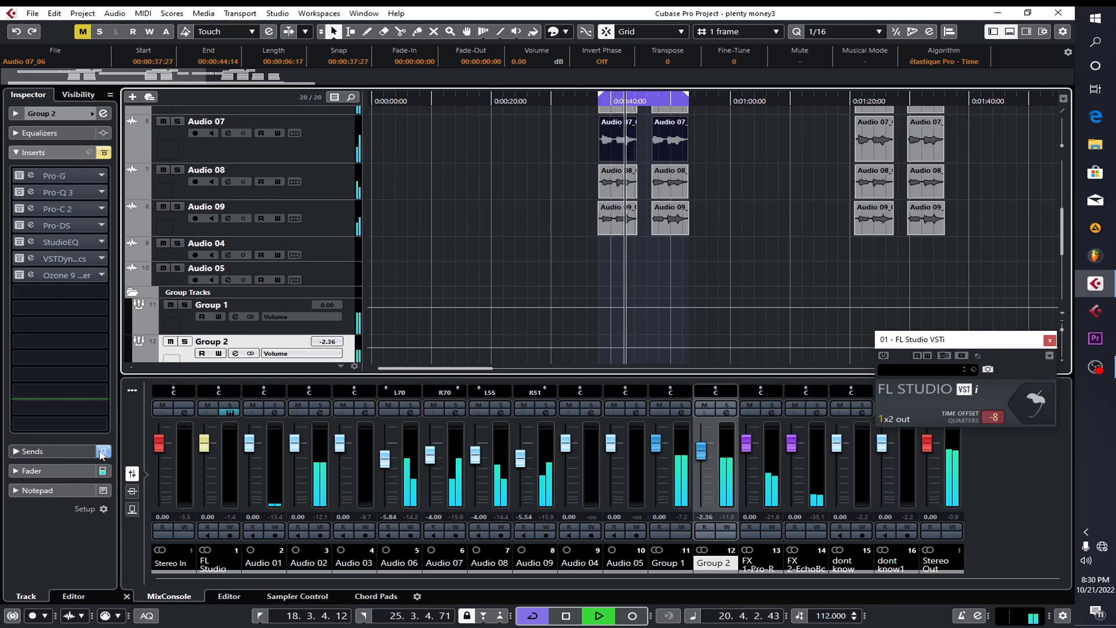
scroll(493, 221, up, 3)
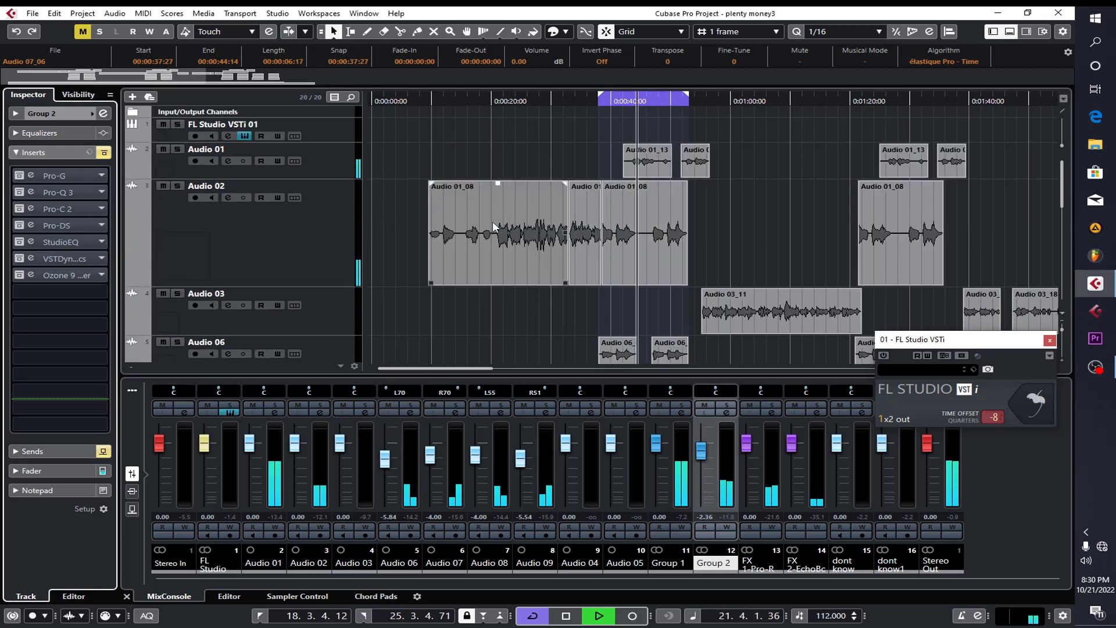
click(163, 185)
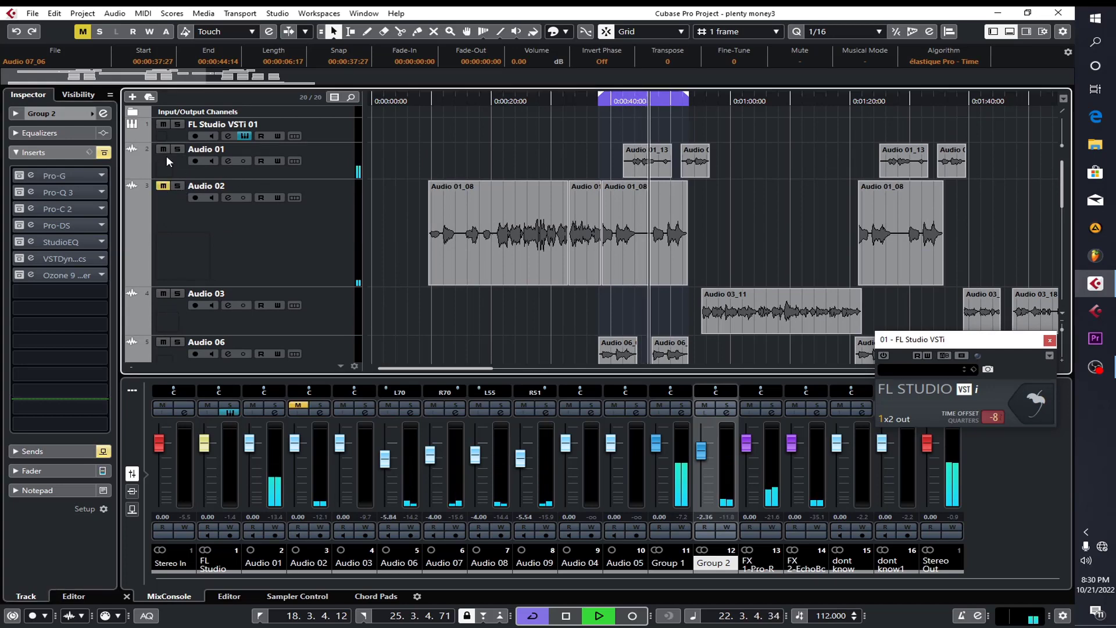
click(163, 150)
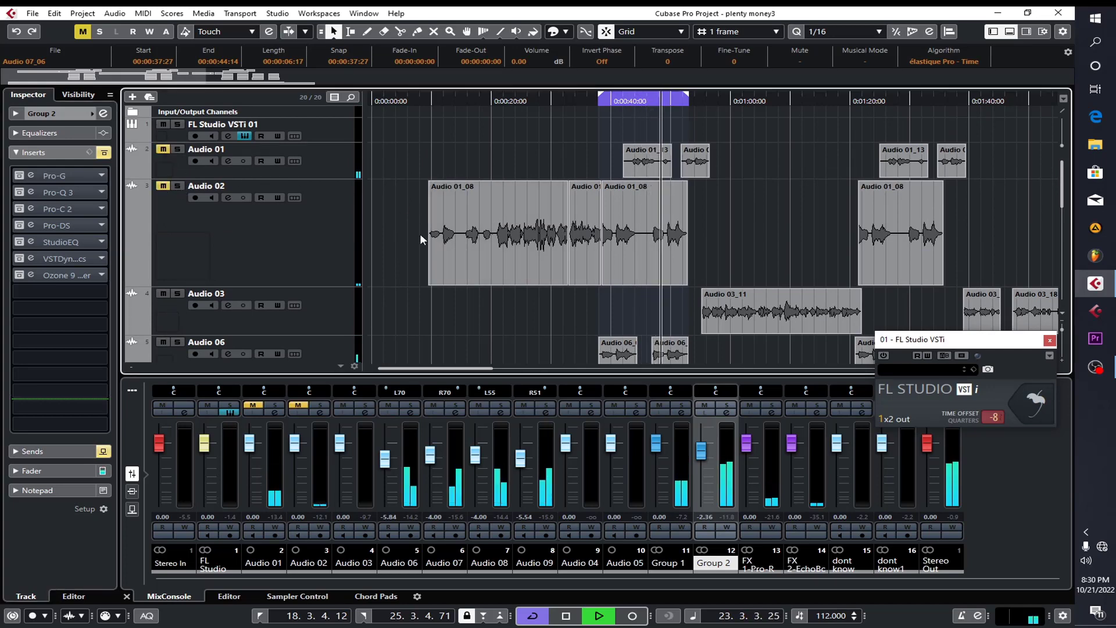
scroll(412, 235, down, 5)
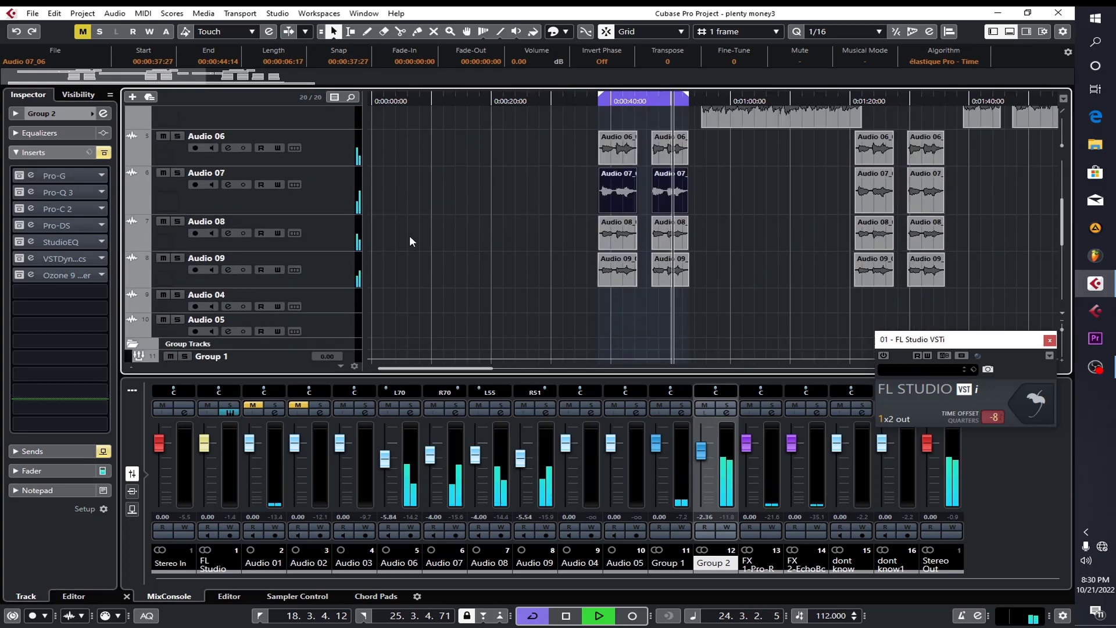
key(space)
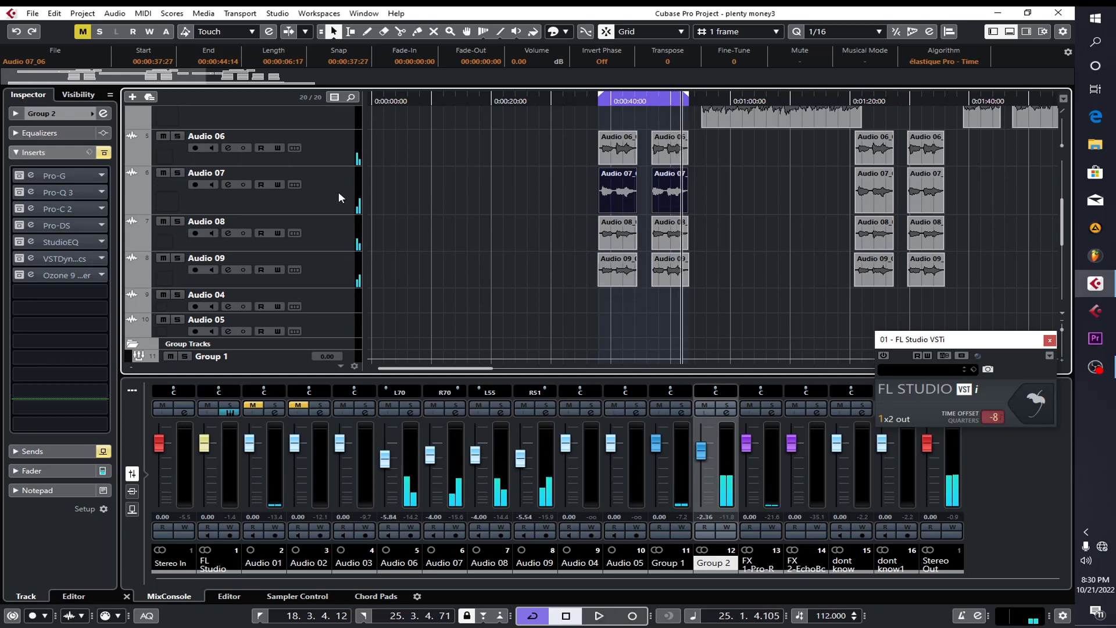
- View the volume, pan and output routing settings of backing vocal tracks Audio 06, Audio 07, Audio 08 and Audio 09
click(327, 162)
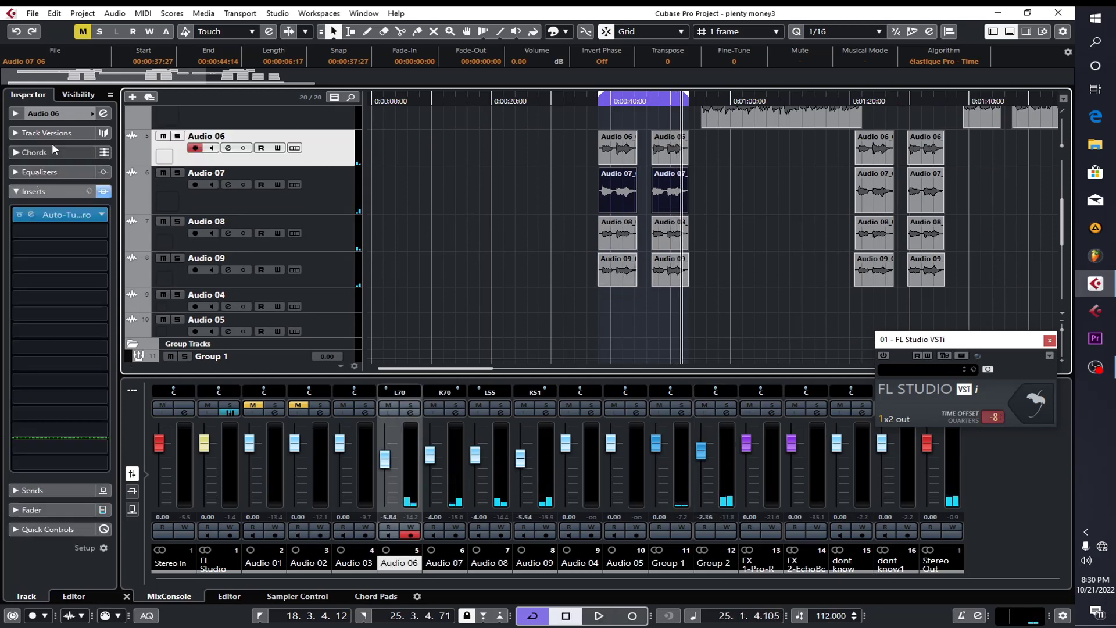
click(46, 115)
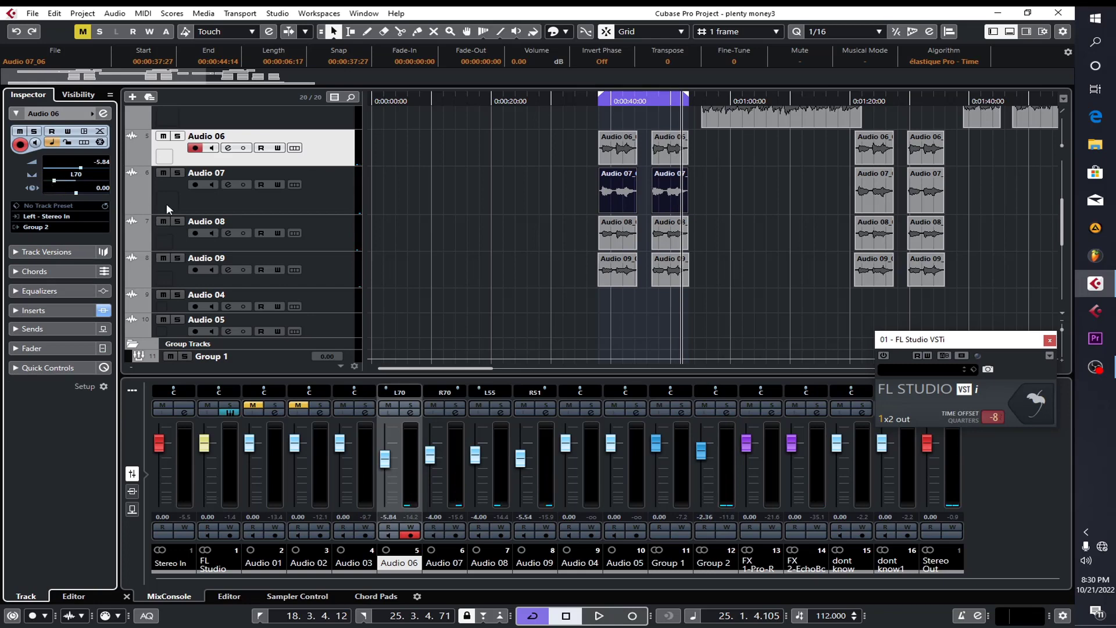
click(285, 209)
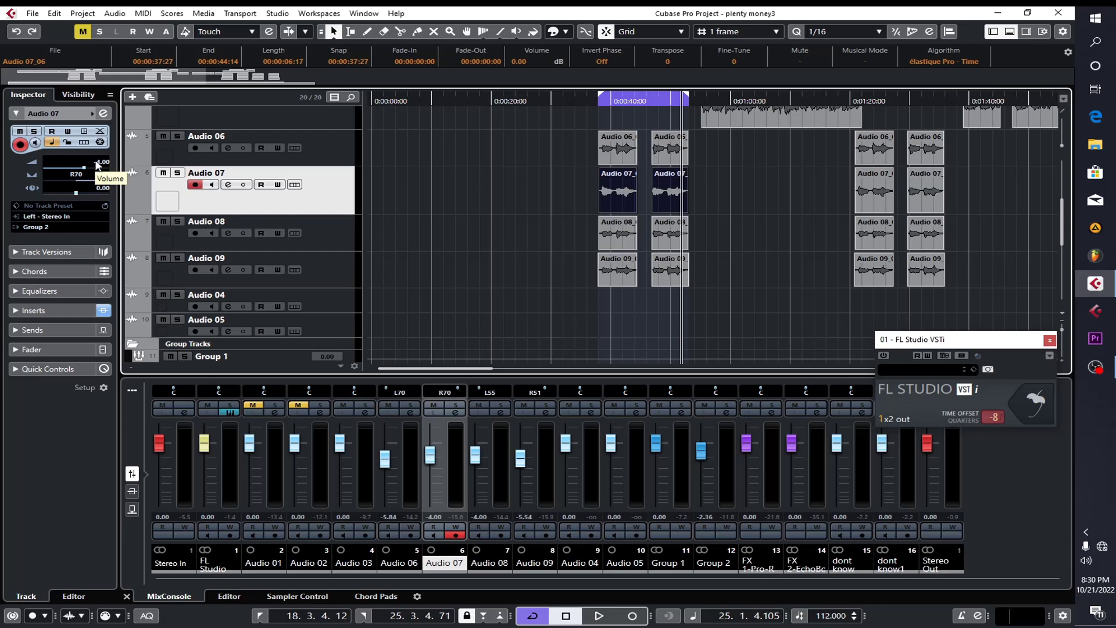
click(323, 236)
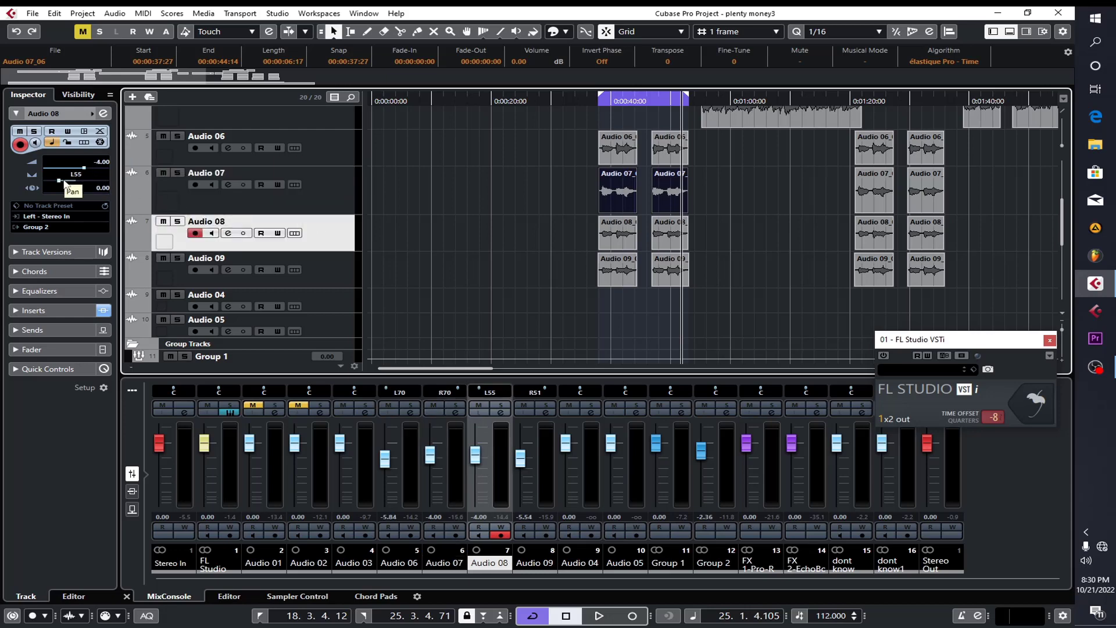
click(326, 272)
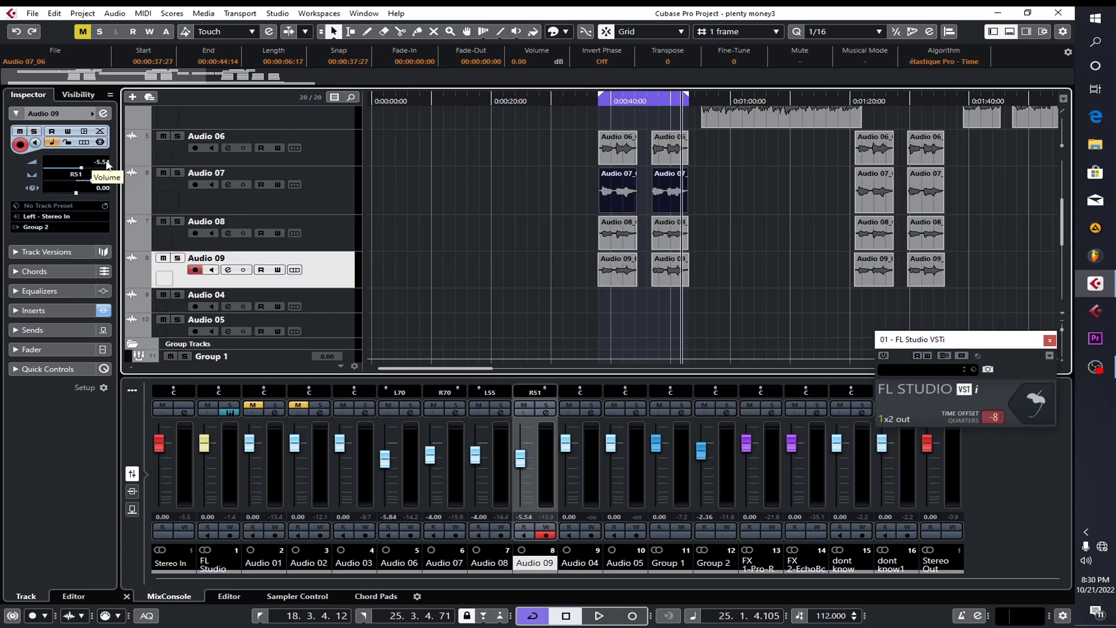
click(337, 243)
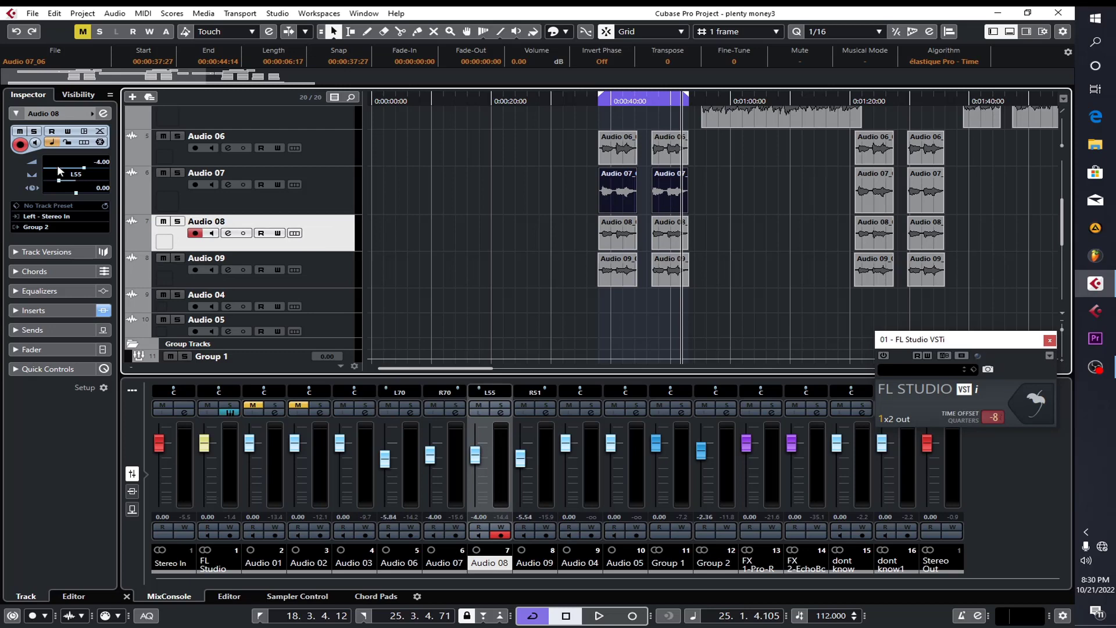
- Reactivate all seven Group 2 inserts and audition the backing vocals from the start of the loop range
scroll(479, 246, down, 1)
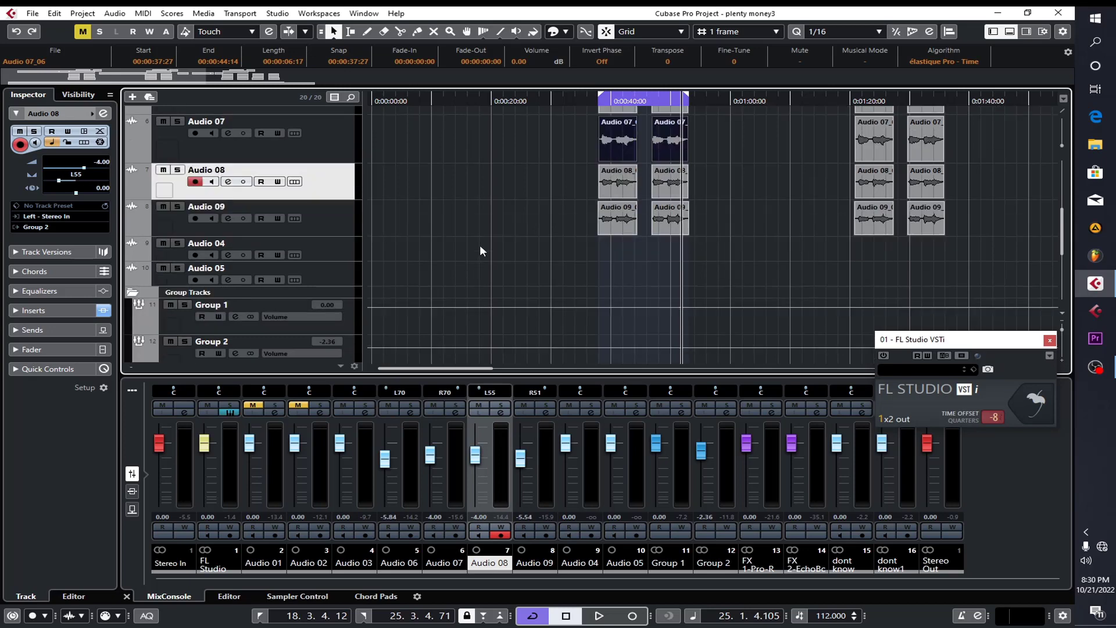
scroll(468, 245, down, 4)
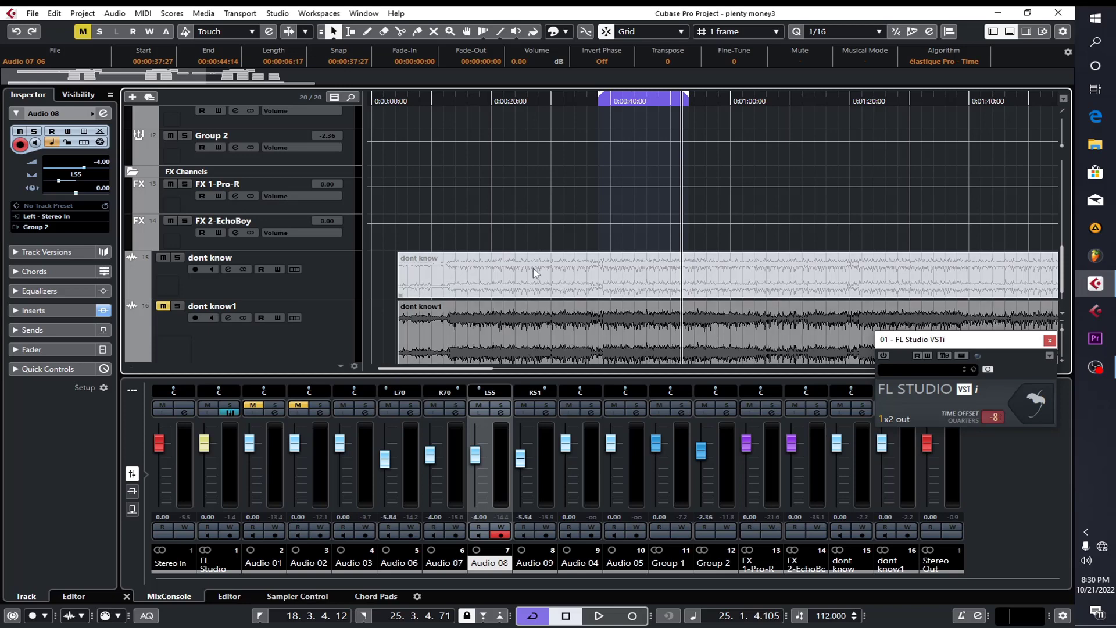
scroll(532, 163, down, 1)
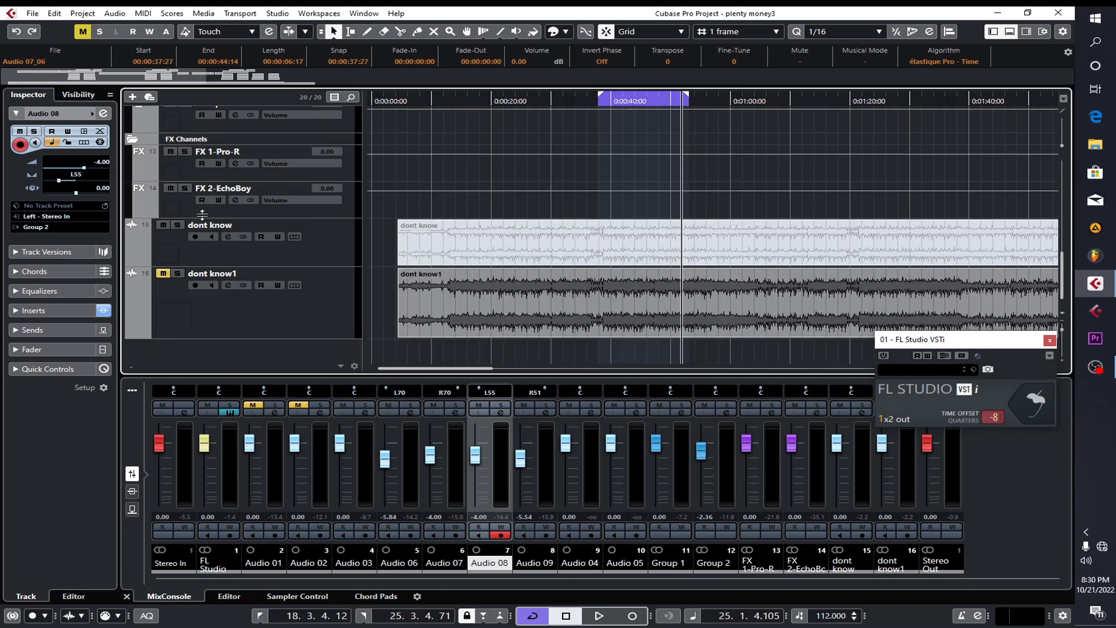
scroll(199, 231, up, 1)
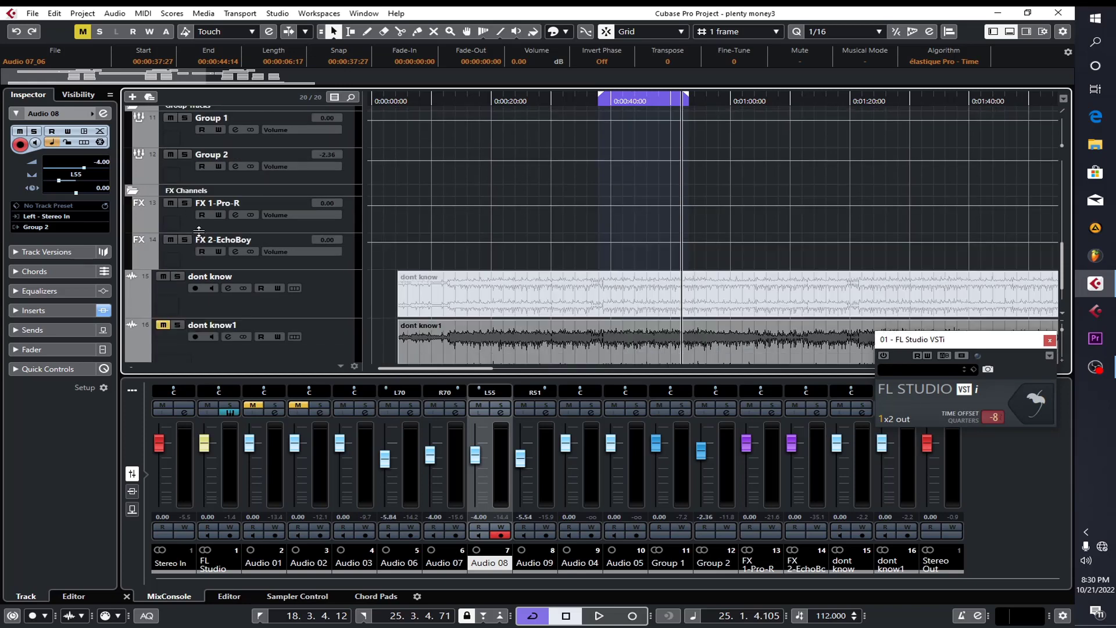
click(177, 175)
drag(45, 183, 24, 281)
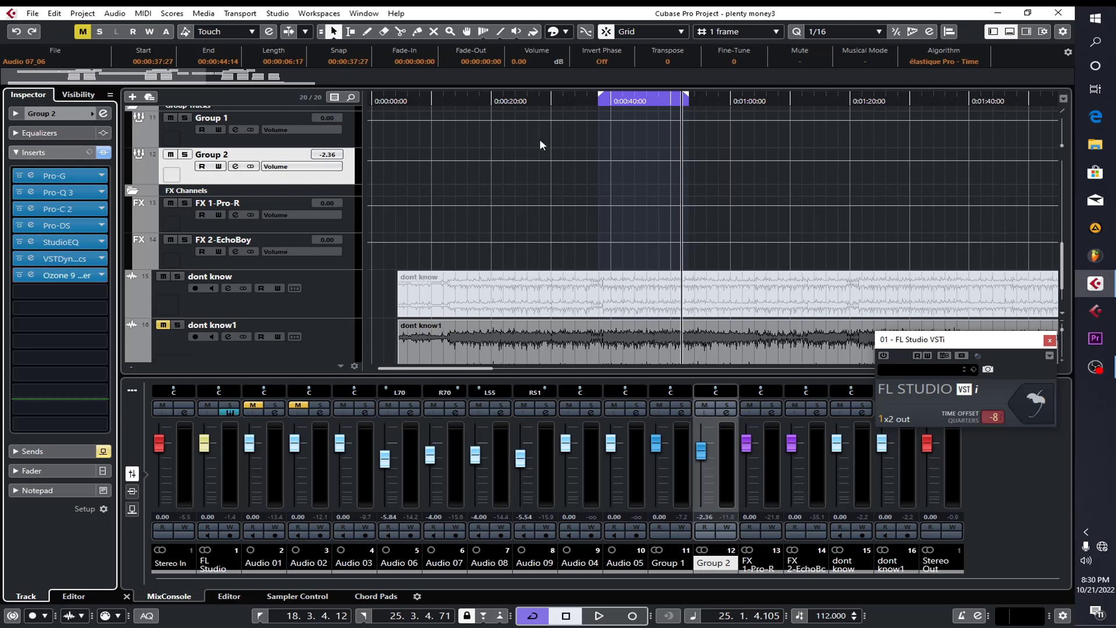
click(600, 99)
key(space)
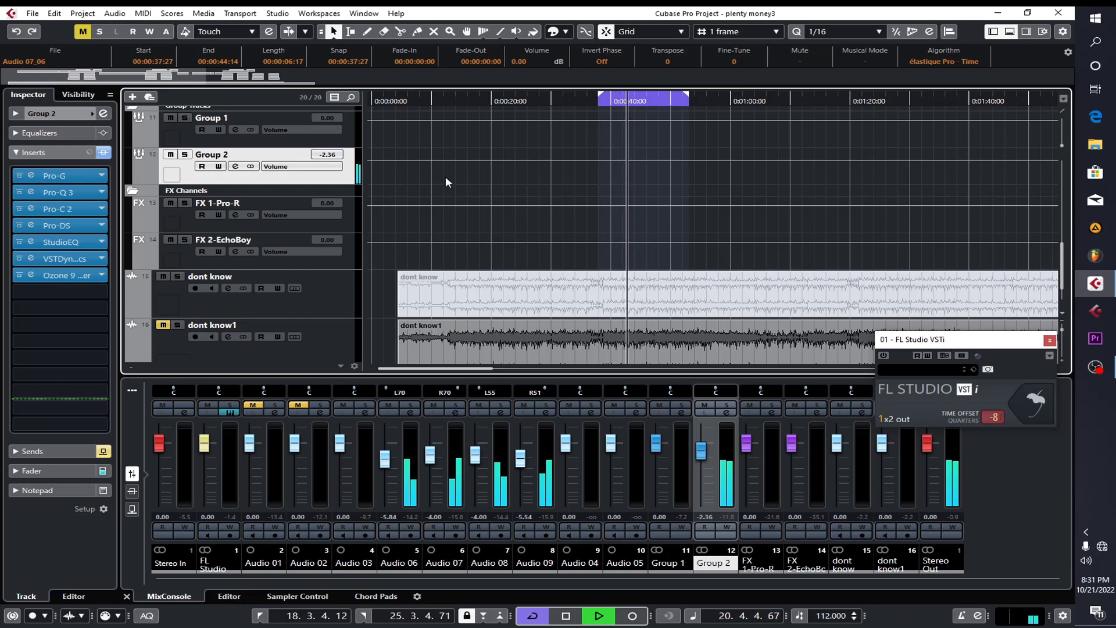
key(space)
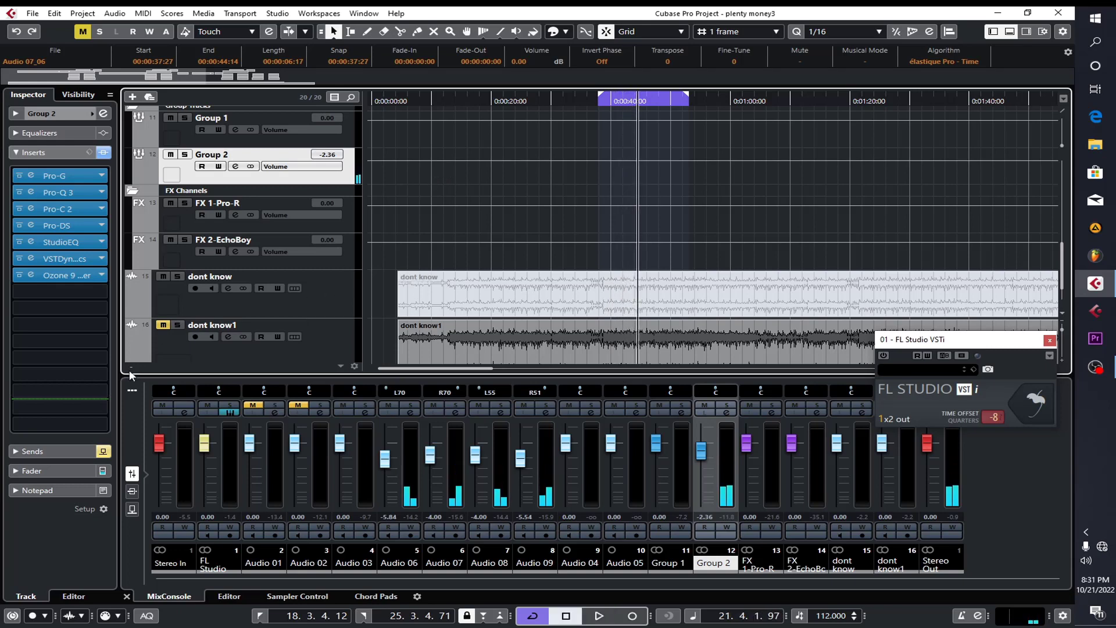
- Activate Group 2's FX 1-Pro-R and FX 2-EchoBoy sends
click(74, 451)
click(18, 191)
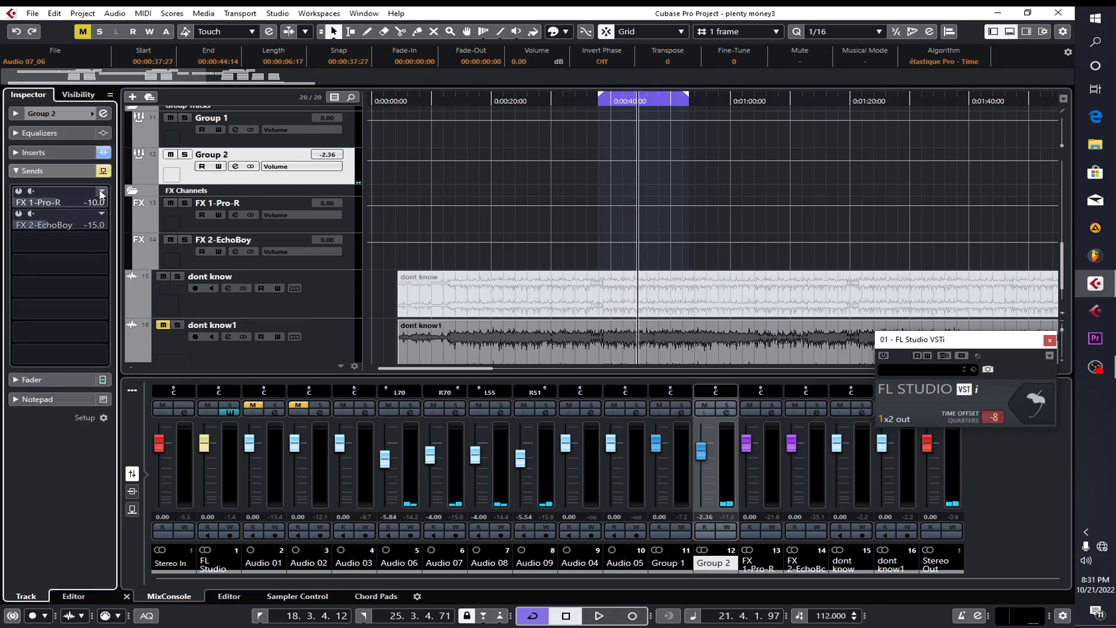
click(19, 214)
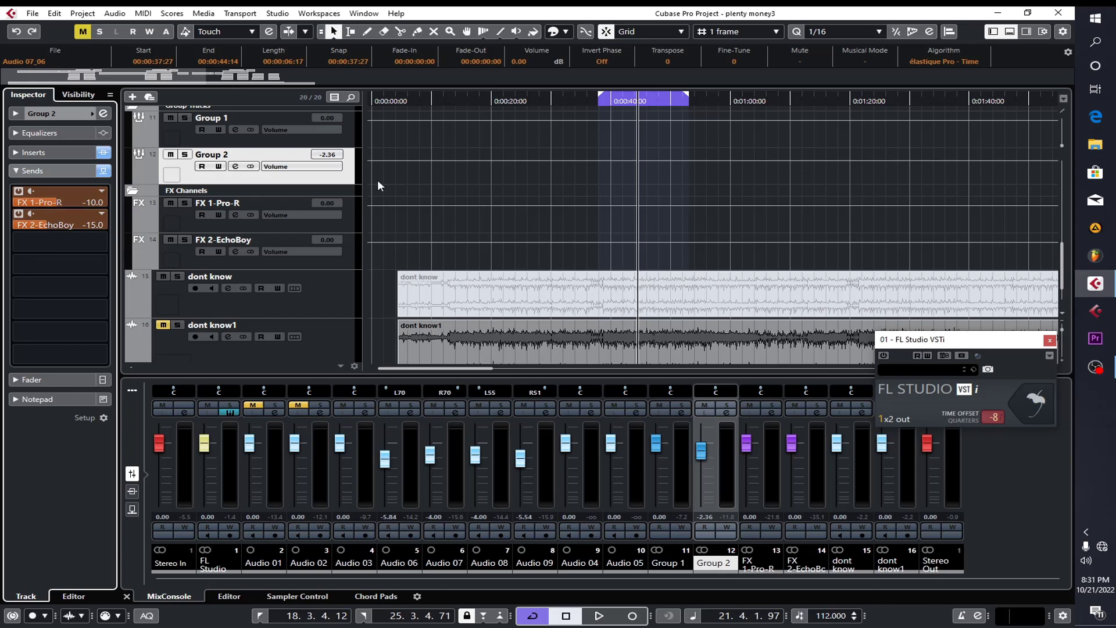
- Unmute Audio 01 and Audio 02 and audition the lead and backing vocals together, stopping playback near the loop's end
scroll(449, 169, up, 5)
scroll(449, 169, down, 3)
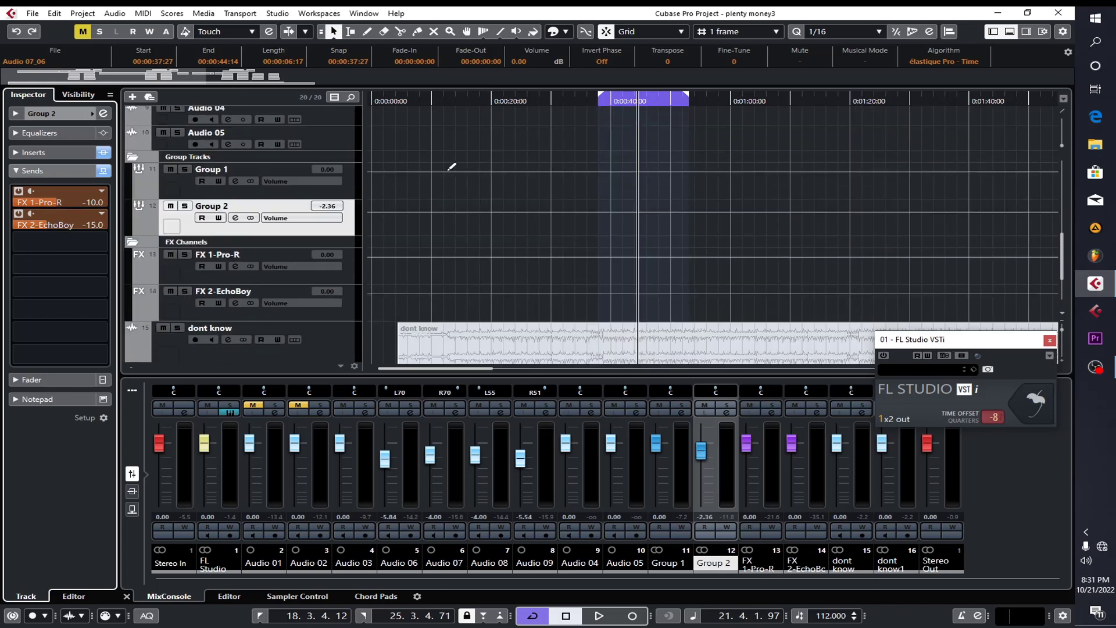
scroll(510, 190, up, 10)
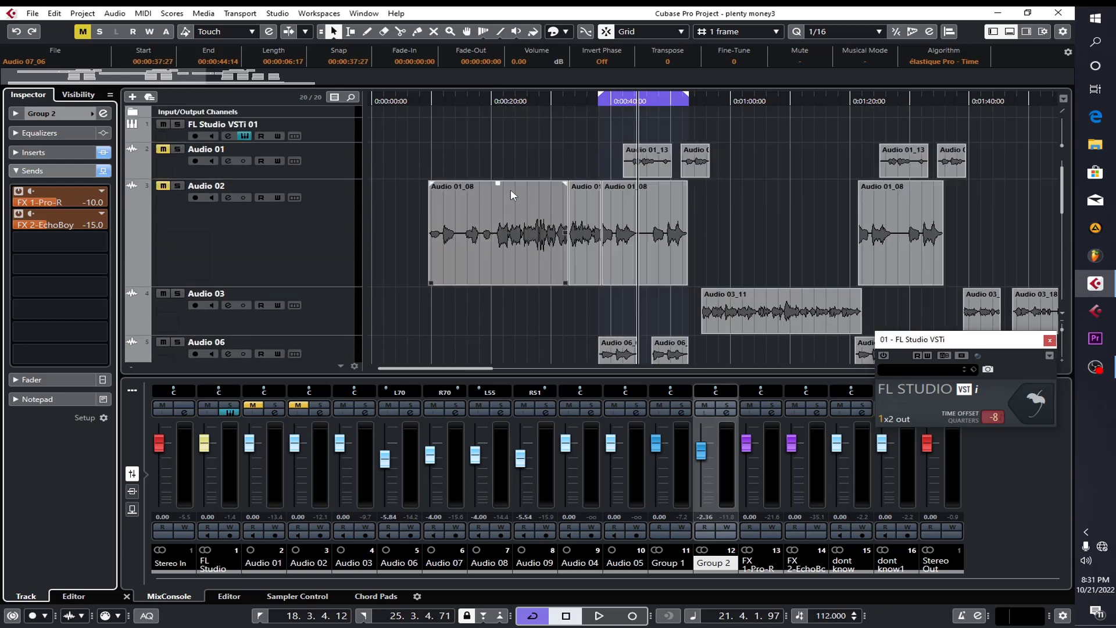
click(163, 186)
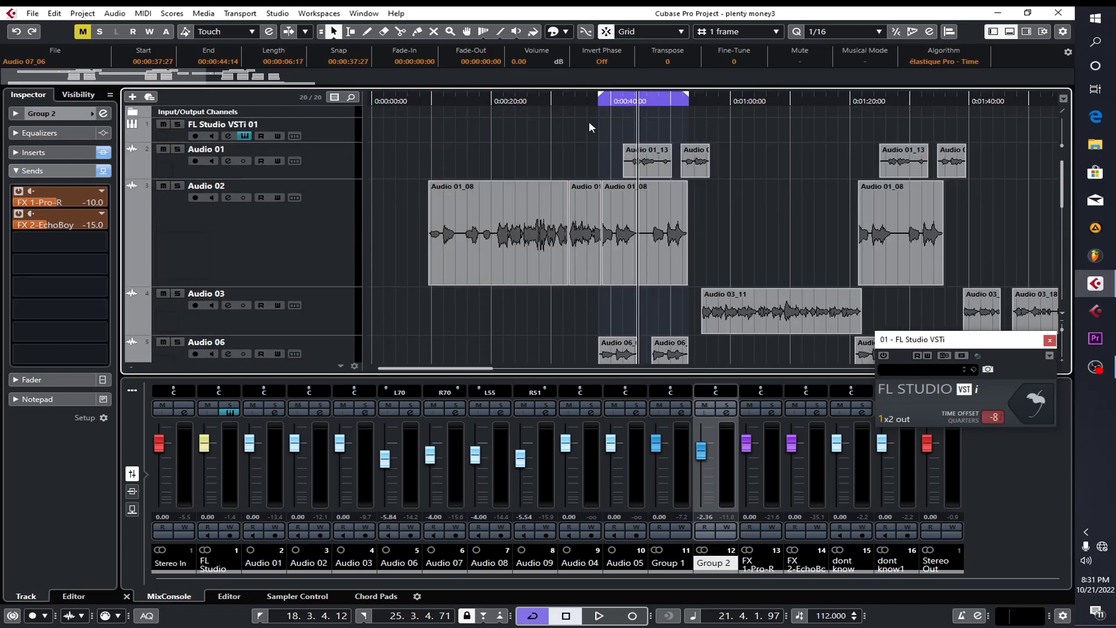
key(space)
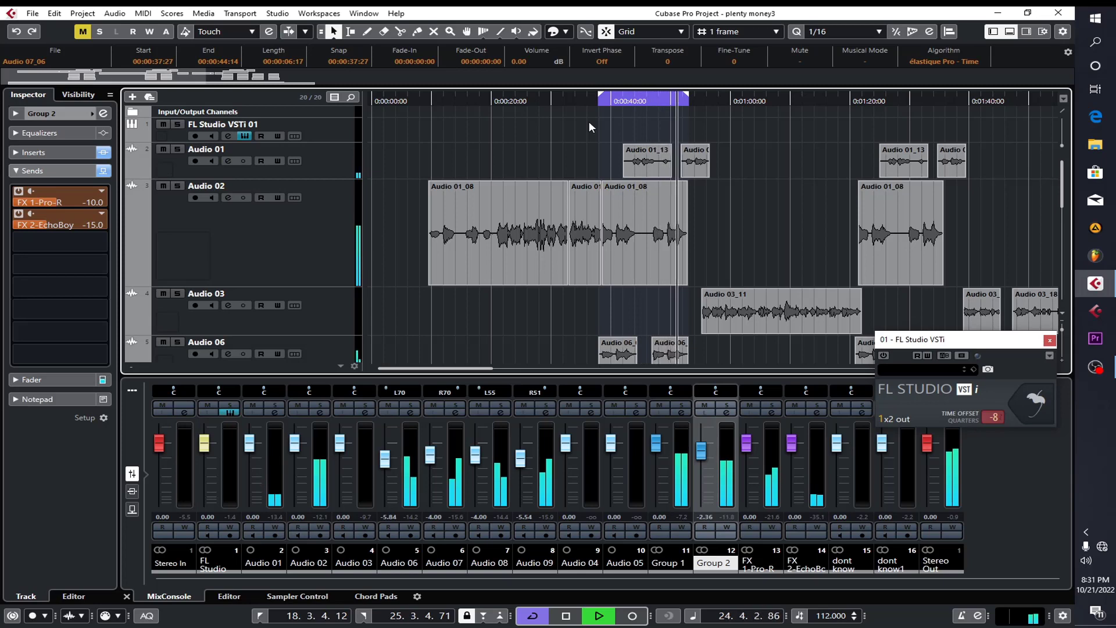
key(space)
- Select Audio 01 and view the settings of its StudioEQ insert, closing the plug-in window
click(341, 169)
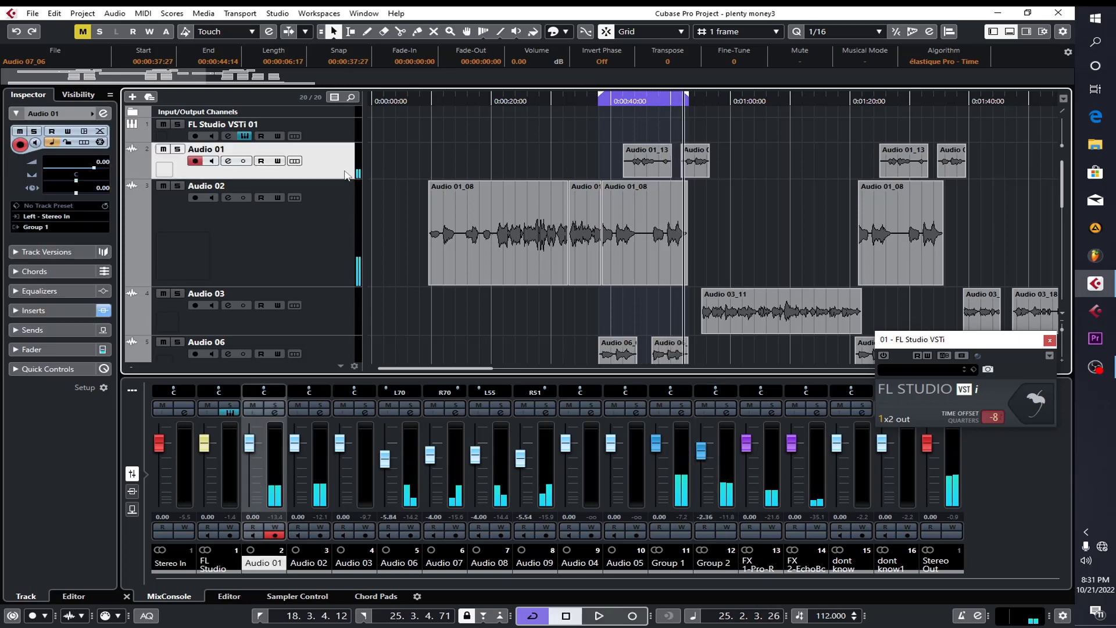
click(48, 310)
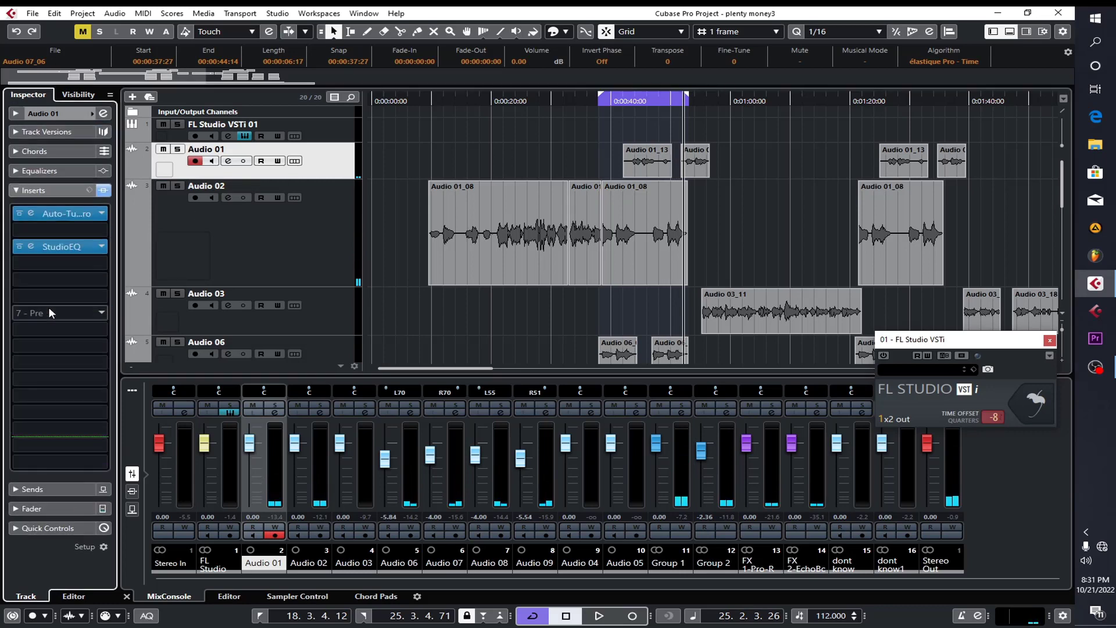
click(63, 247)
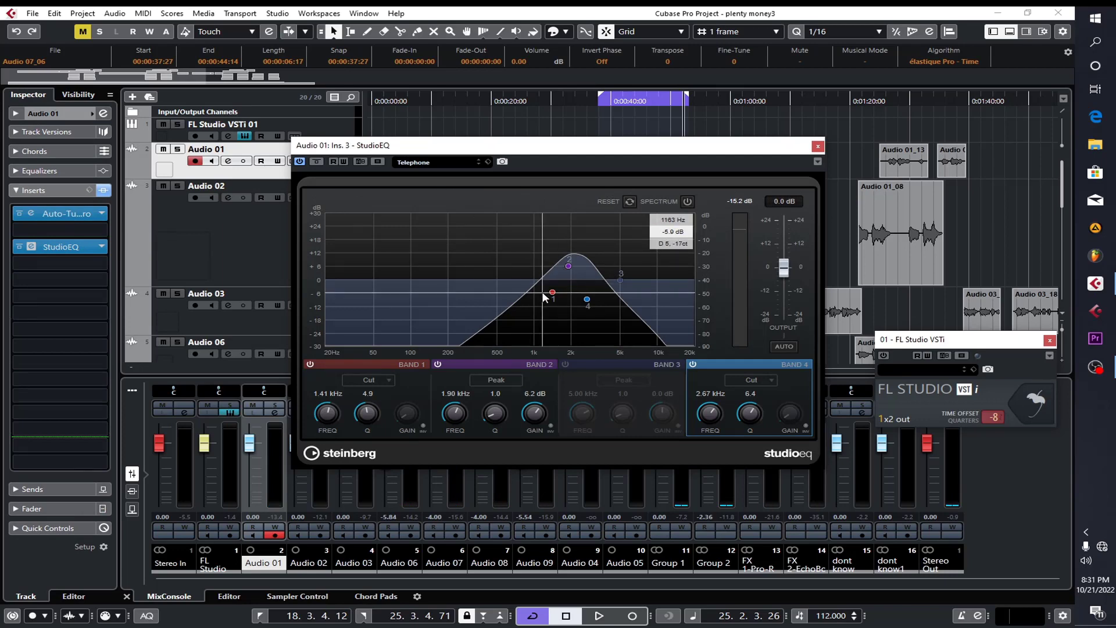
click(817, 147)
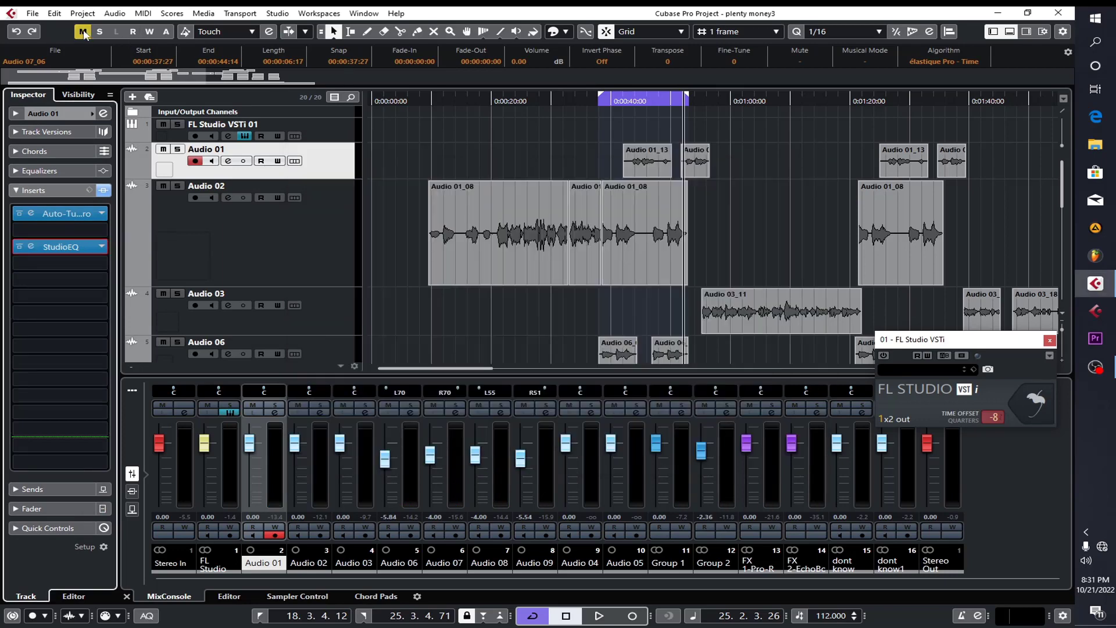
- Set the loop range from the first Audio 02 clip through the second Audio 01 clip, with the playhead at its start
scroll(500, 132, down, 10)
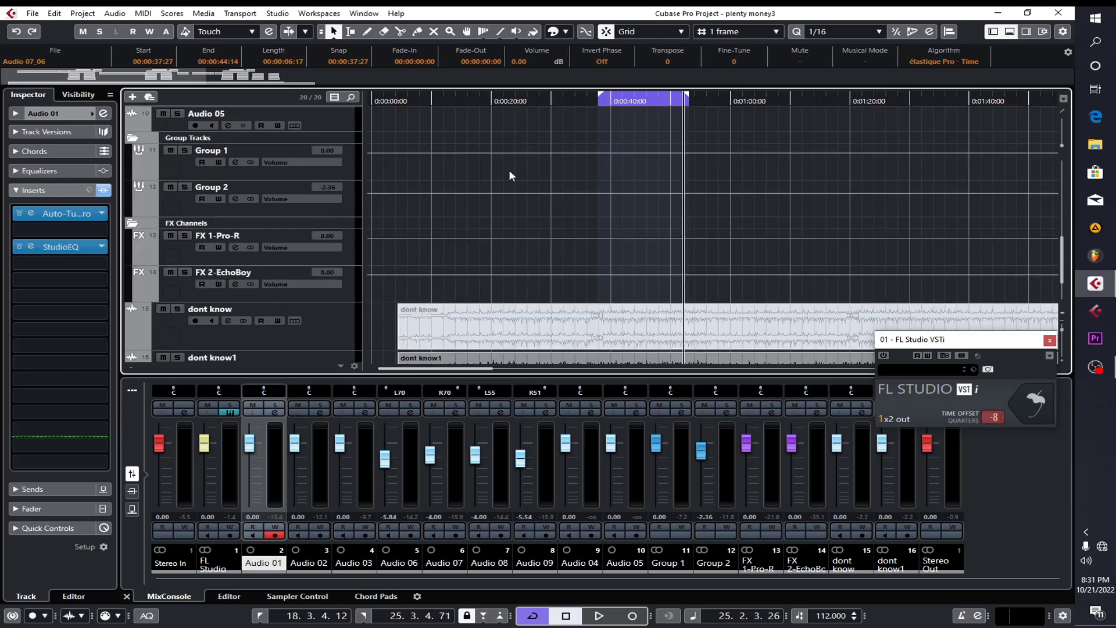
scroll(510, 175, up, 8)
drag(744, 188, 397, 186)
key(p)
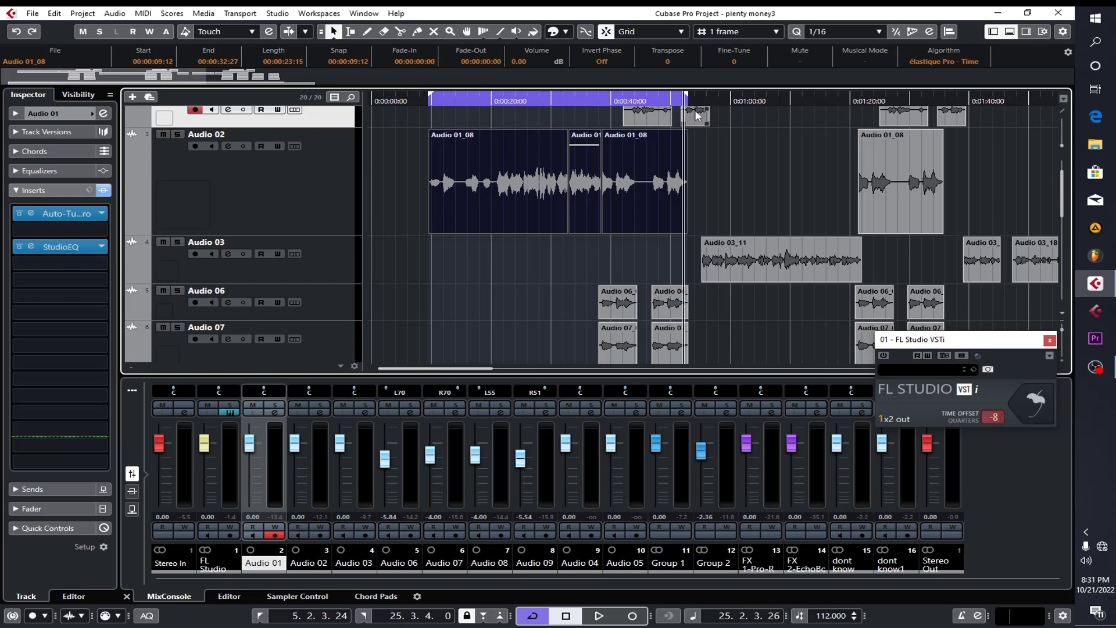
key(p)
key(KP_1)
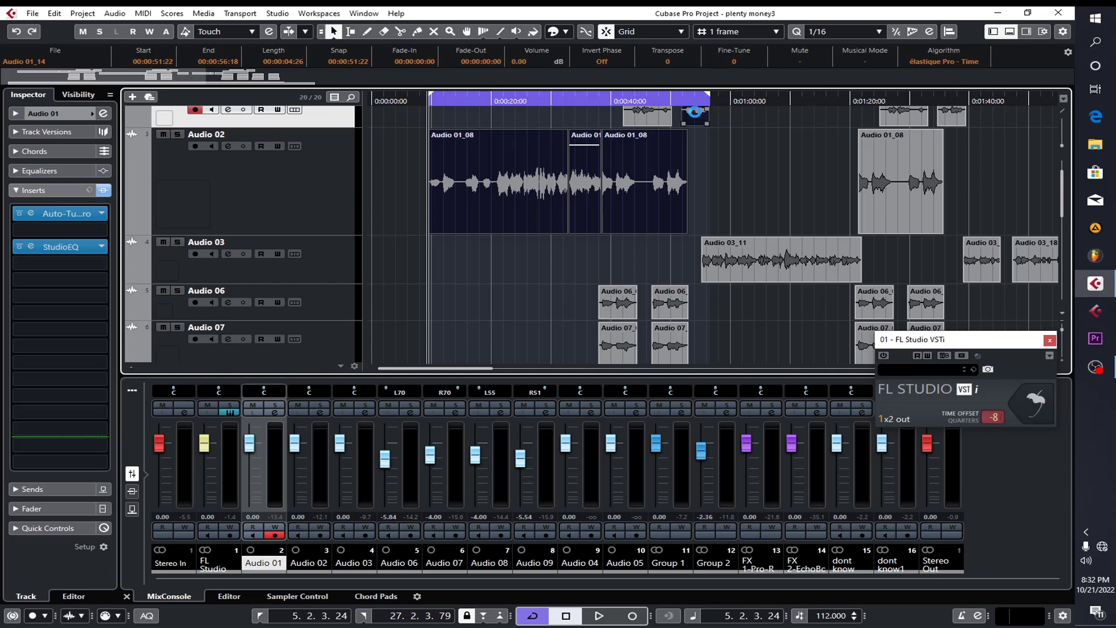
- Deselect the clips while the full mix plays and stop playback at the end of the loop range
click(769, 179)
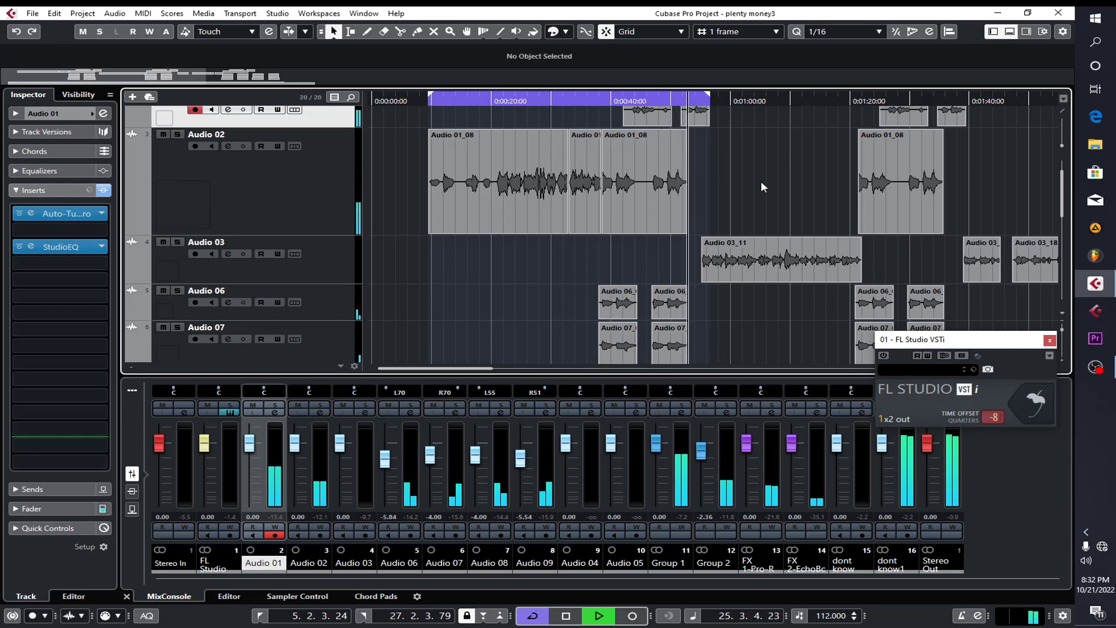
scroll(762, 192, up, 2)
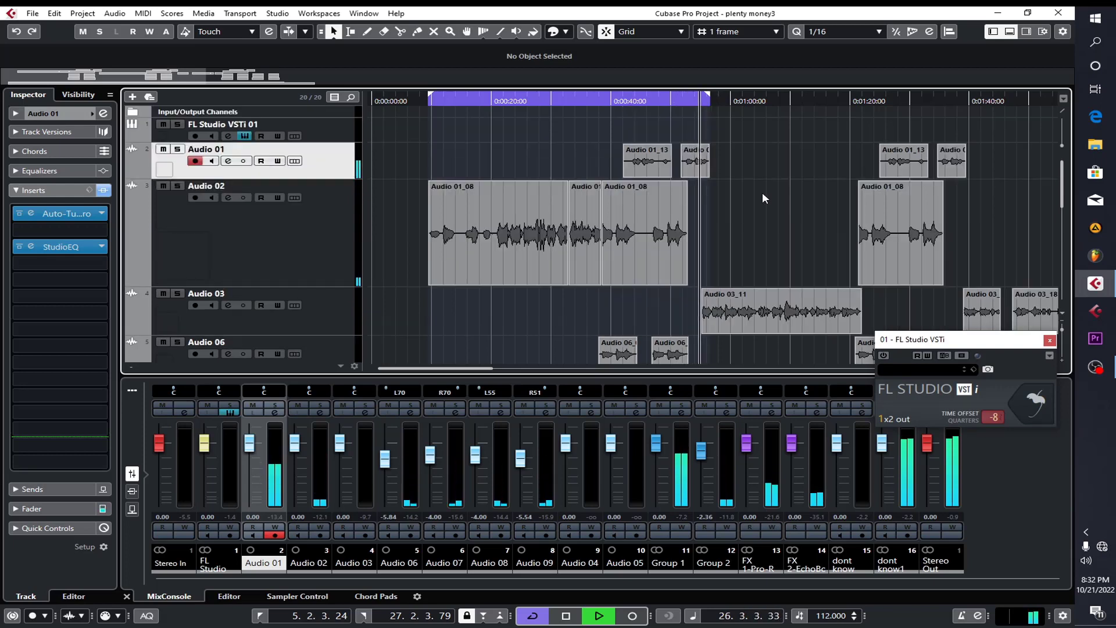
key(space)
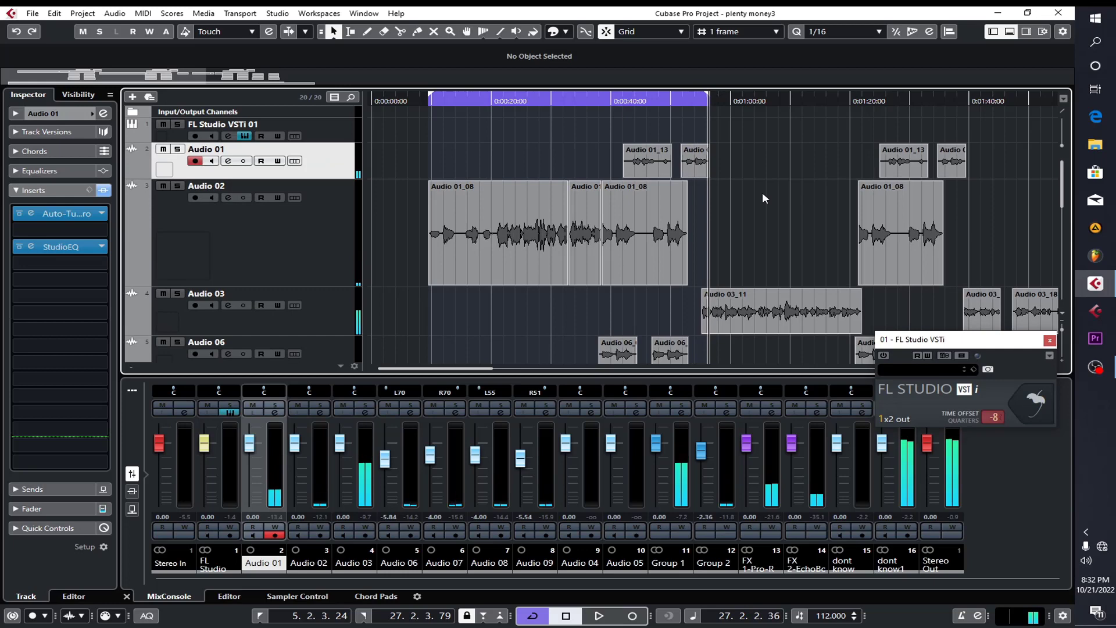